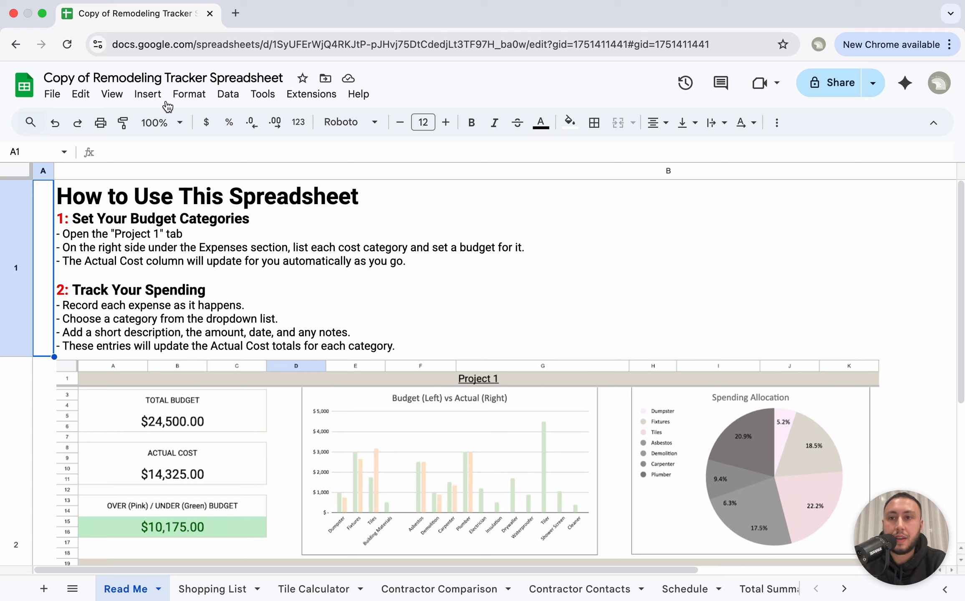
Step: Set the Read Me sheet's zoom level to 75%
left_click(171, 122)
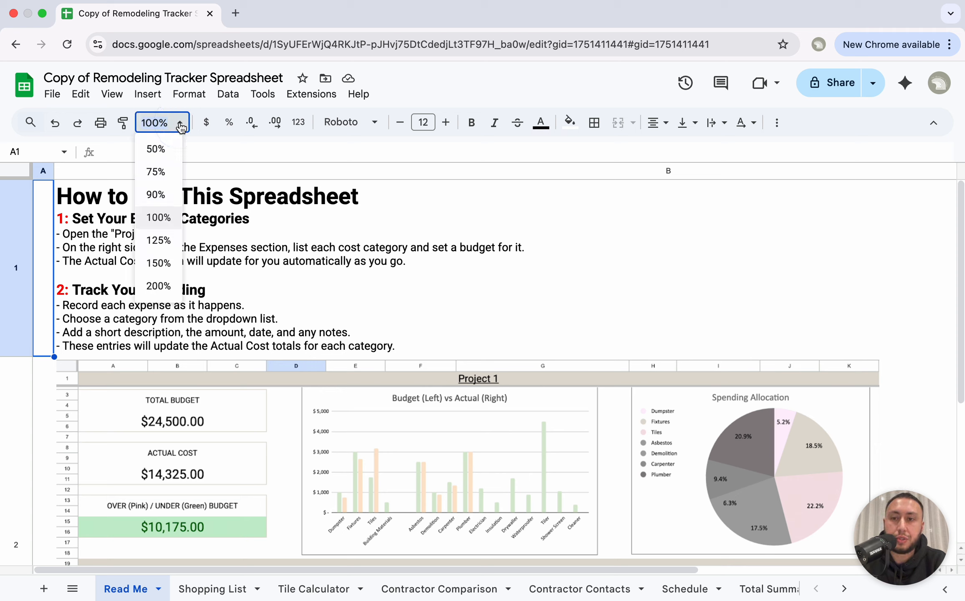
left_click(162, 172)
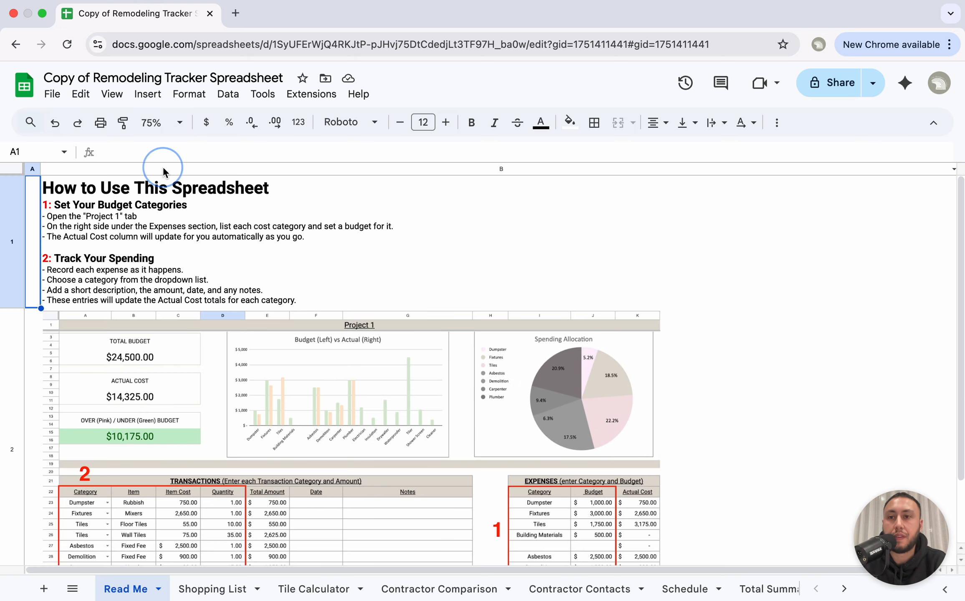
Step: On the Shopping List, give the Vanity quantity 1 and description 'Wall hung - URL'
left_click(214, 588)
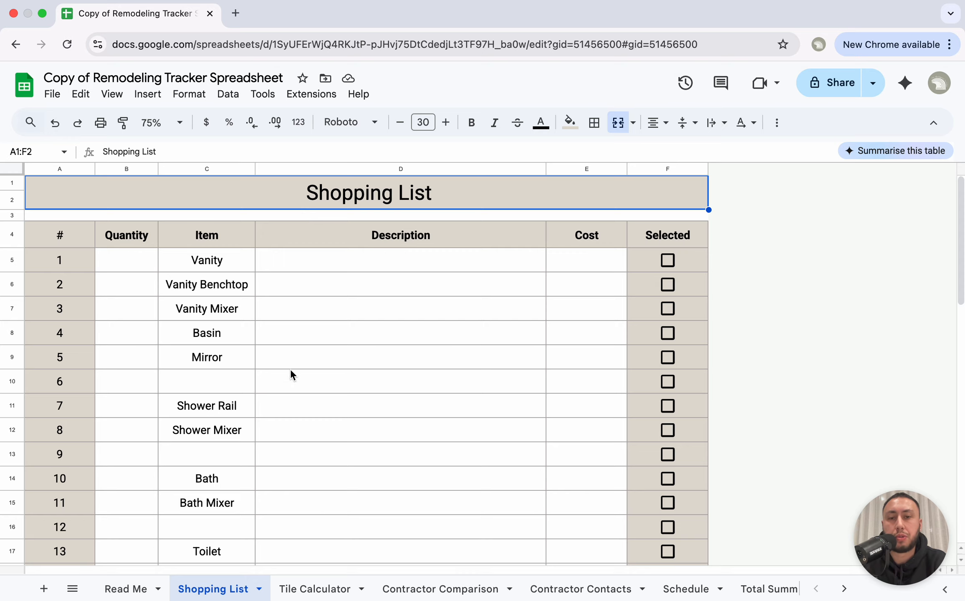
scroll(294, 401, "down", 2)
scroll(294, 402, "up", 2)
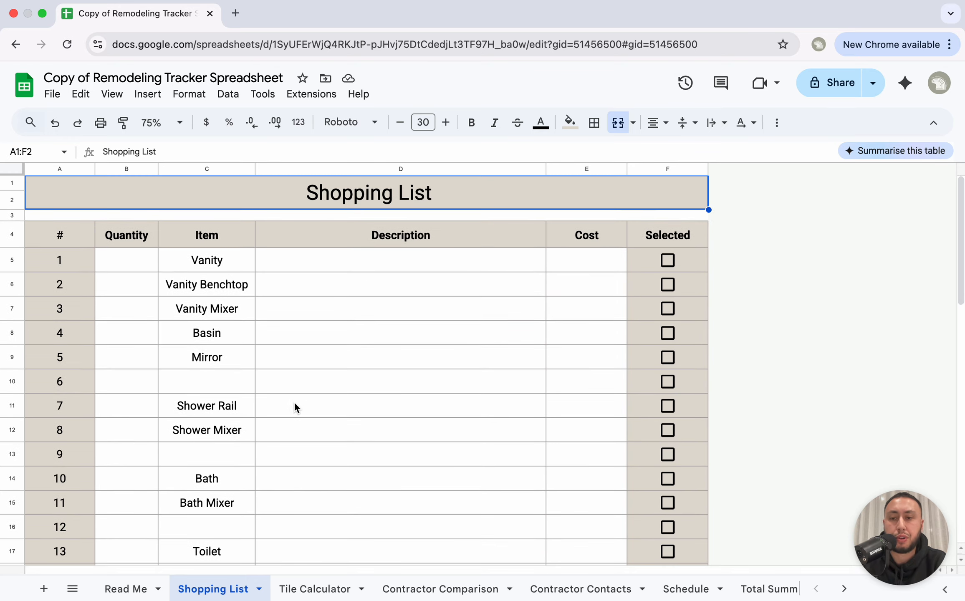
left_click(145, 265)
type("1")
left_click(317, 261)
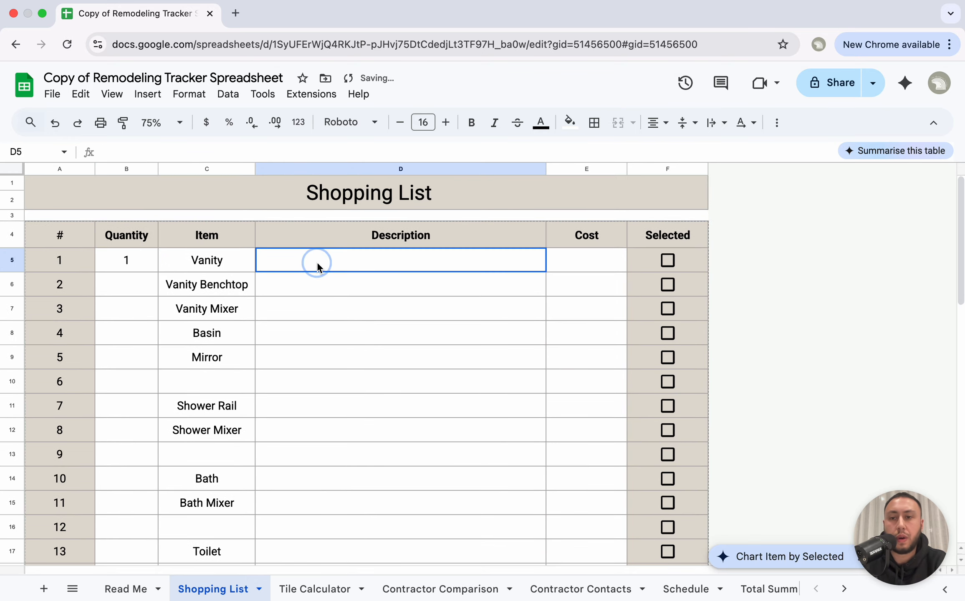
type("Wall hung")
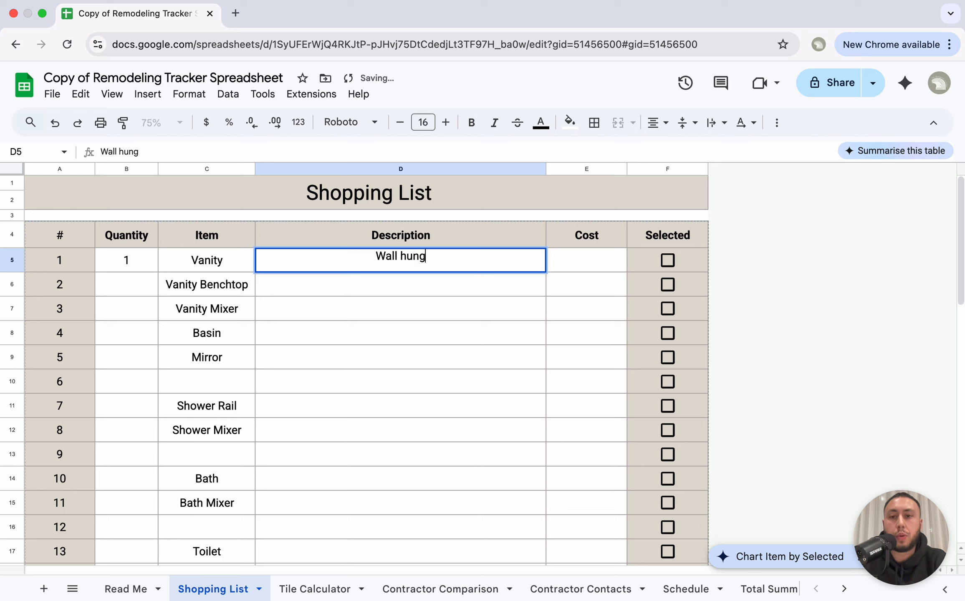
type(" - URL")
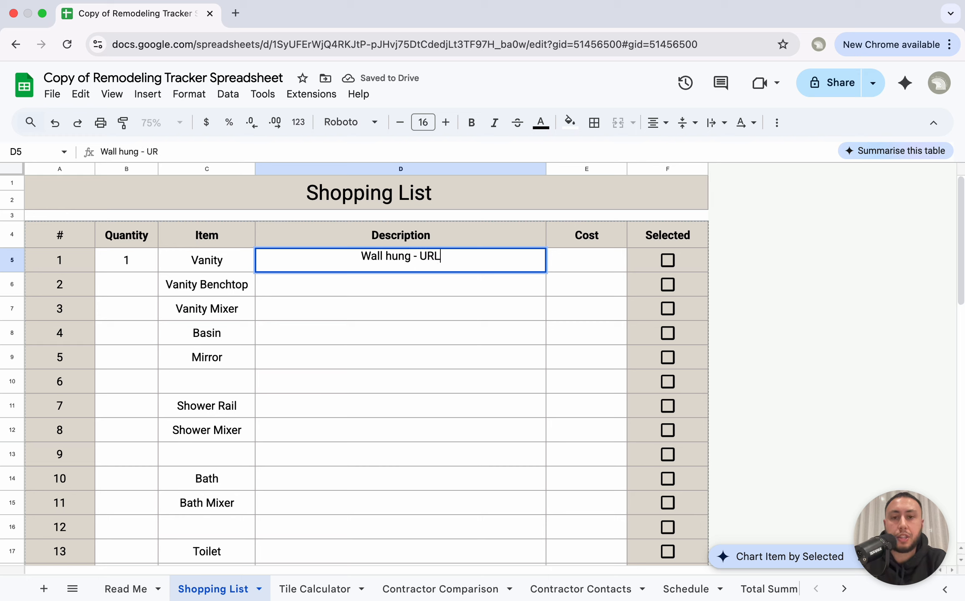
left_click(572, 320)
Step: Set the Vanity cost to 1200 and tick its selected checkbox
left_click(597, 256)
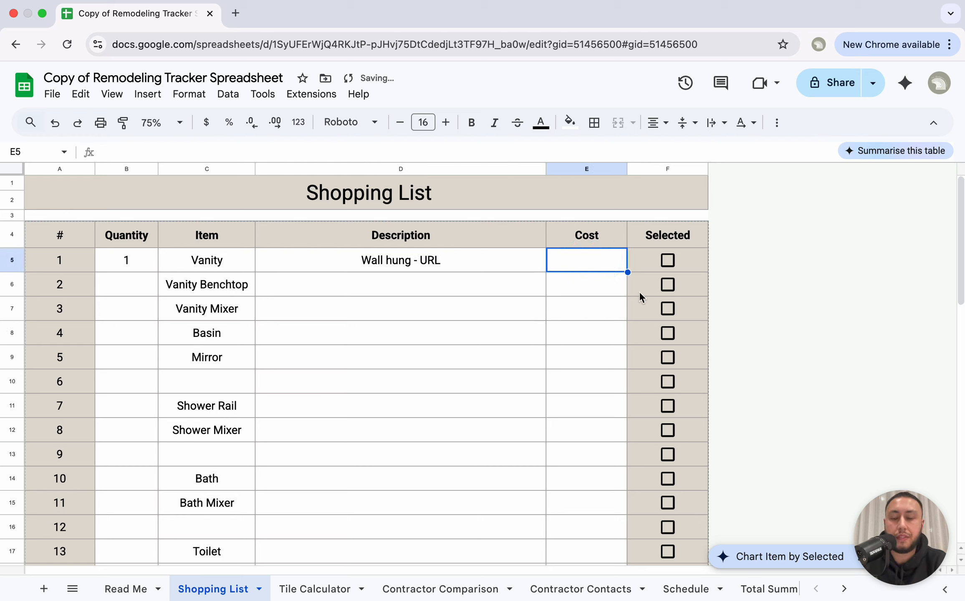
type("1200")
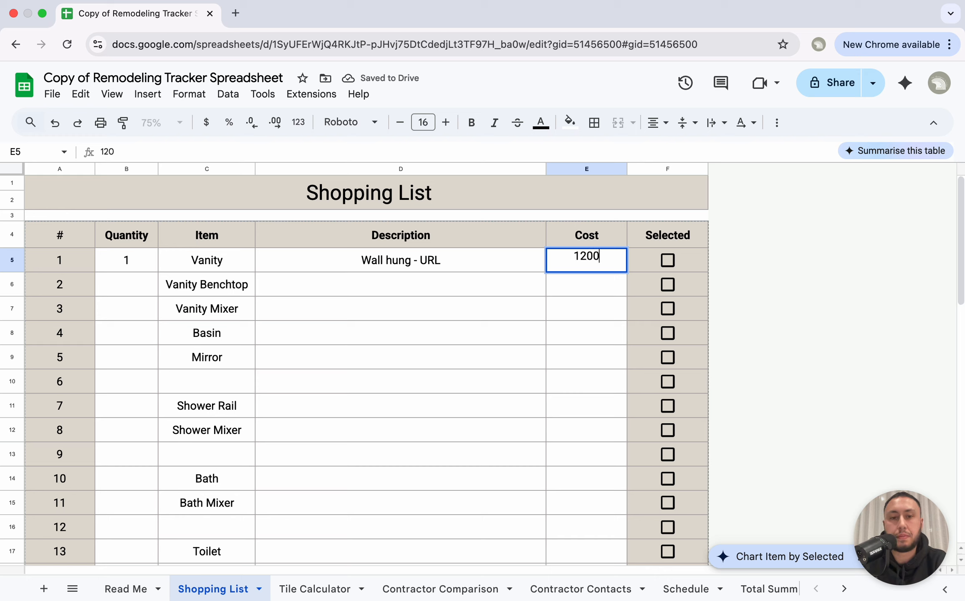
key("Return")
left_click(668, 260)
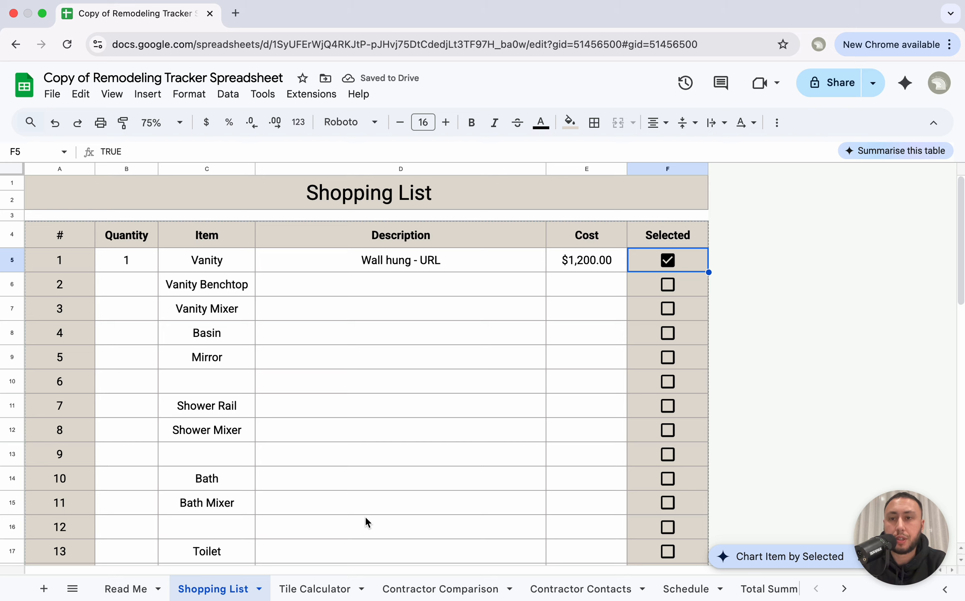
left_click(313, 593)
Step: Enter Wall 1 as 3 by 2.4 and inspect its total and wastage formulas
left_click(130, 256)
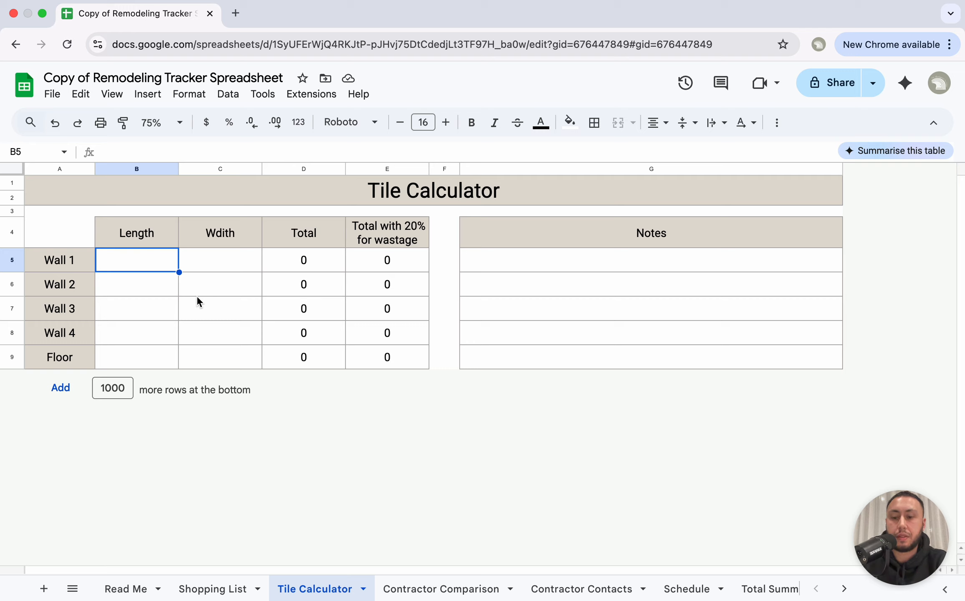
type("3")
key("Tab")
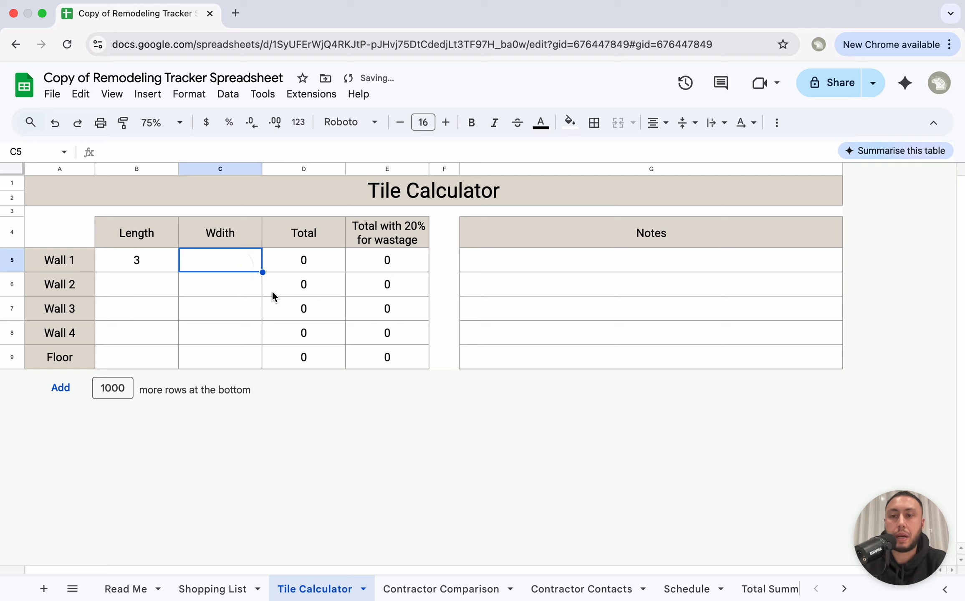
type("2.4")
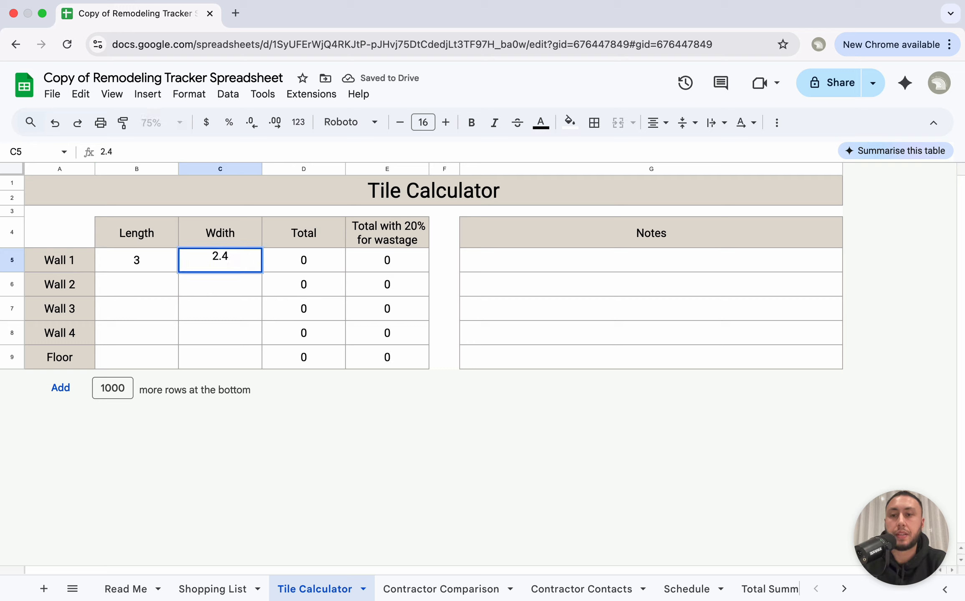
key("Return")
left_click(329, 267)
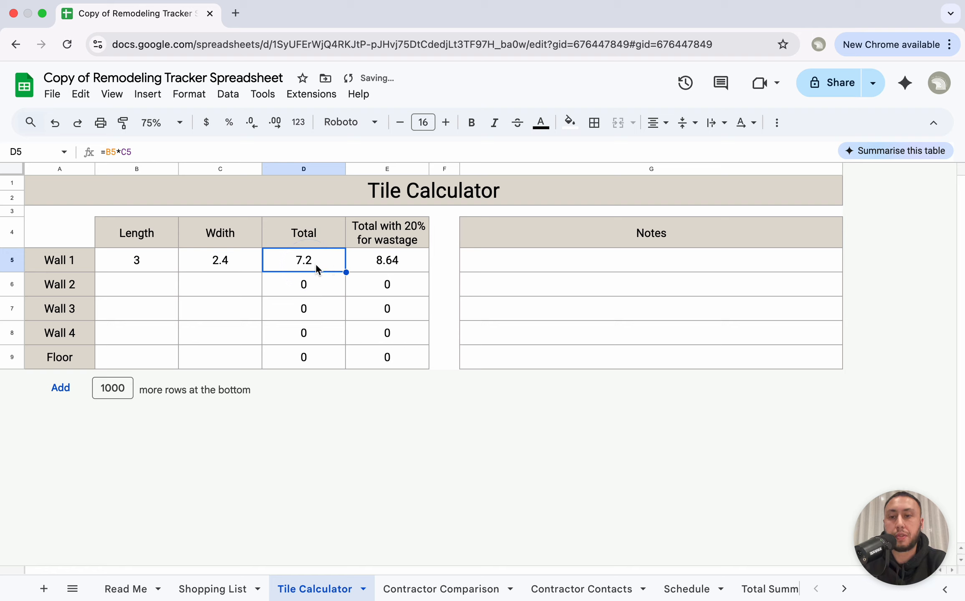
left_click(394, 263)
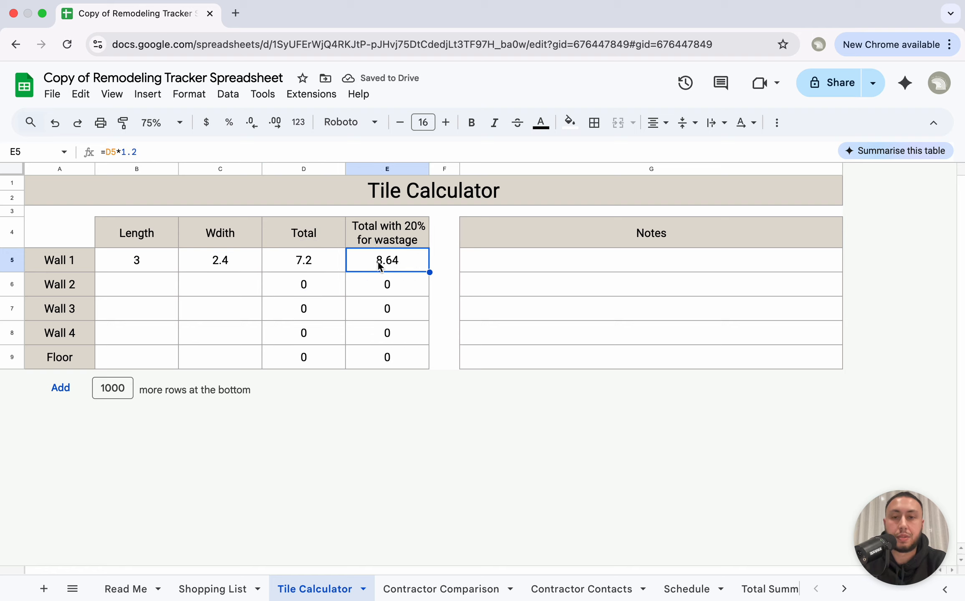
Step: Copy Wall 1's 3 × 2.4 dimensions into Wall 2 and Wall 3
left_click_drag(146, 260, 215, 263)
key("cmd+c")
left_click(168, 286)
key("cmd+v")
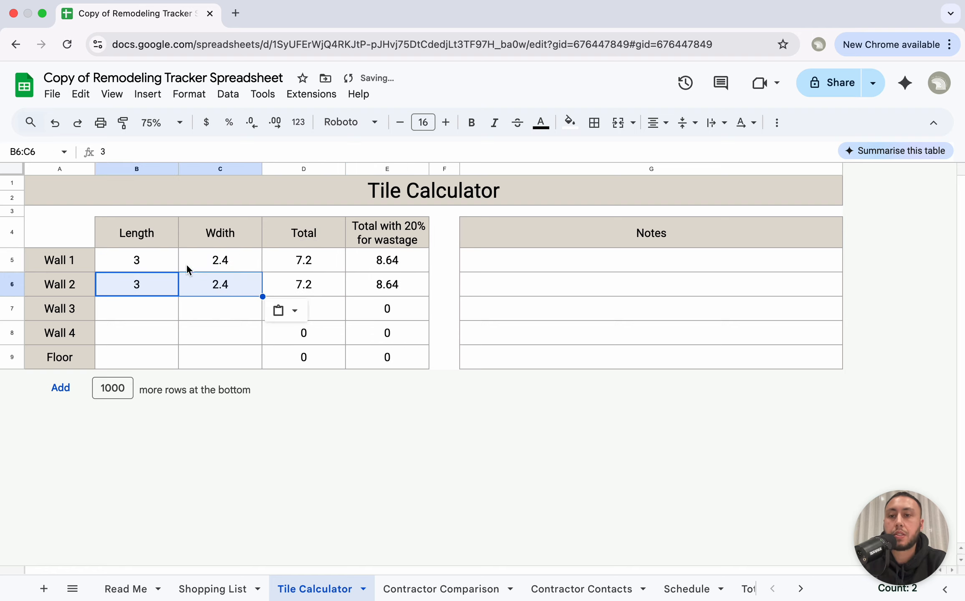
left_click(153, 309)
key("cmd+v")
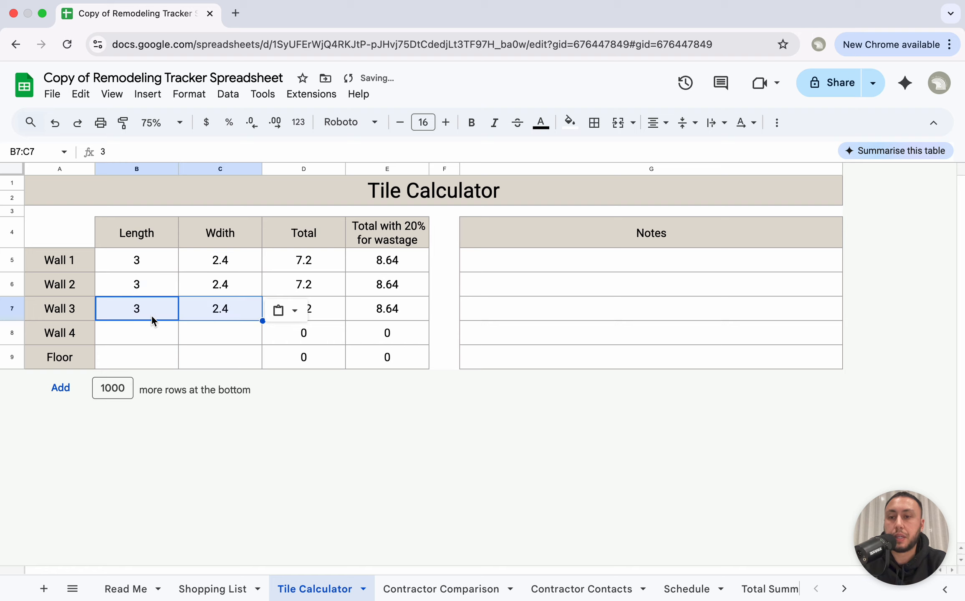
Step: Change Wall 3's length to 2 and copy its dimensions into Wall 4
double_click(145, 310)
key("BackSpace")
type("2")
left_click(173, 364)
left_click_drag(166, 302, 226, 309)
key("cmd+c")
left_click(170, 328)
key("cmd+v")
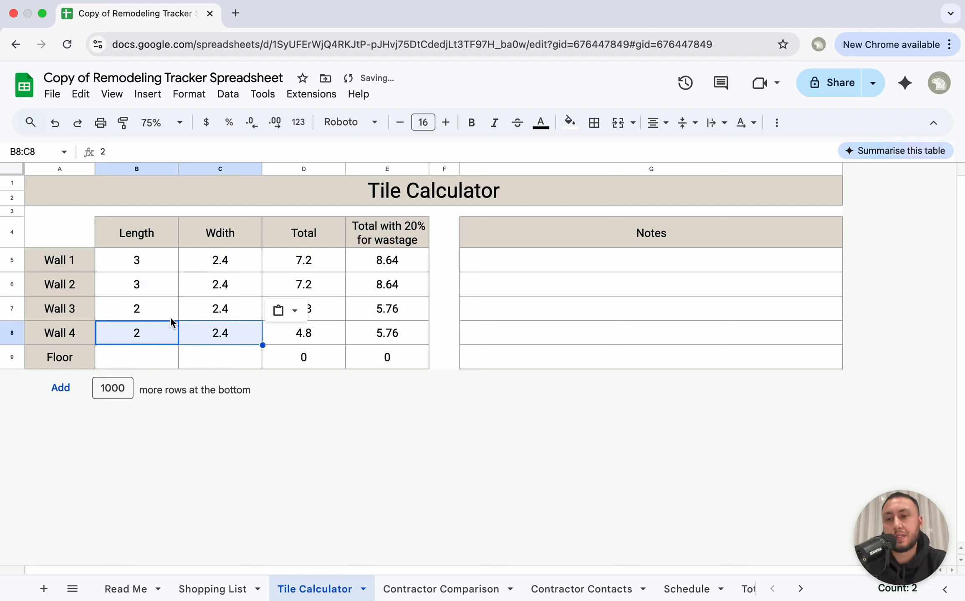
Step: Enter the Floor as 2.5 by 2.5 and select the wall wastage figures to see their sum
left_click(141, 309)
left_click(139, 353)
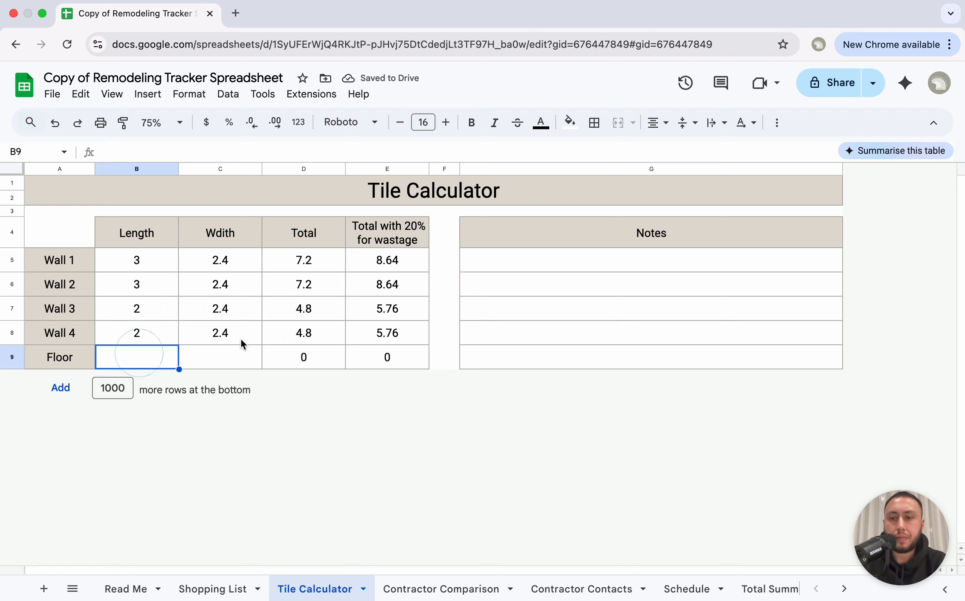
type("2.5")
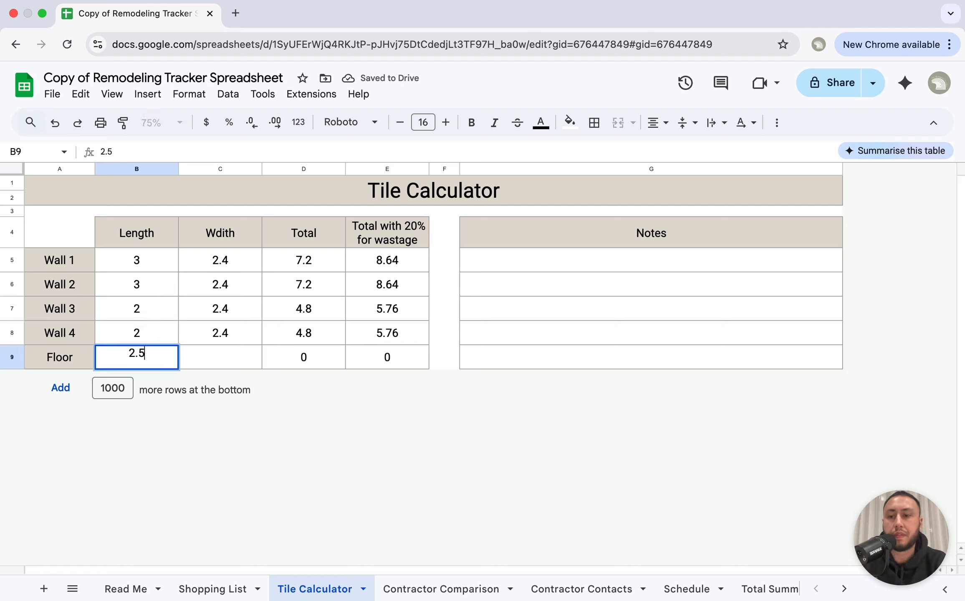
key("Tab")
type("2.5")
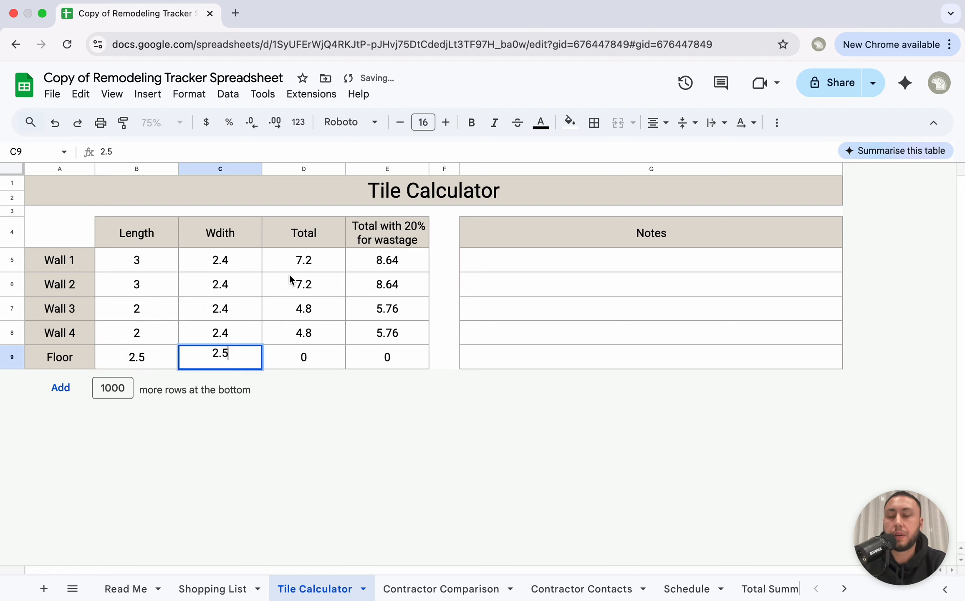
left_click(236, 317)
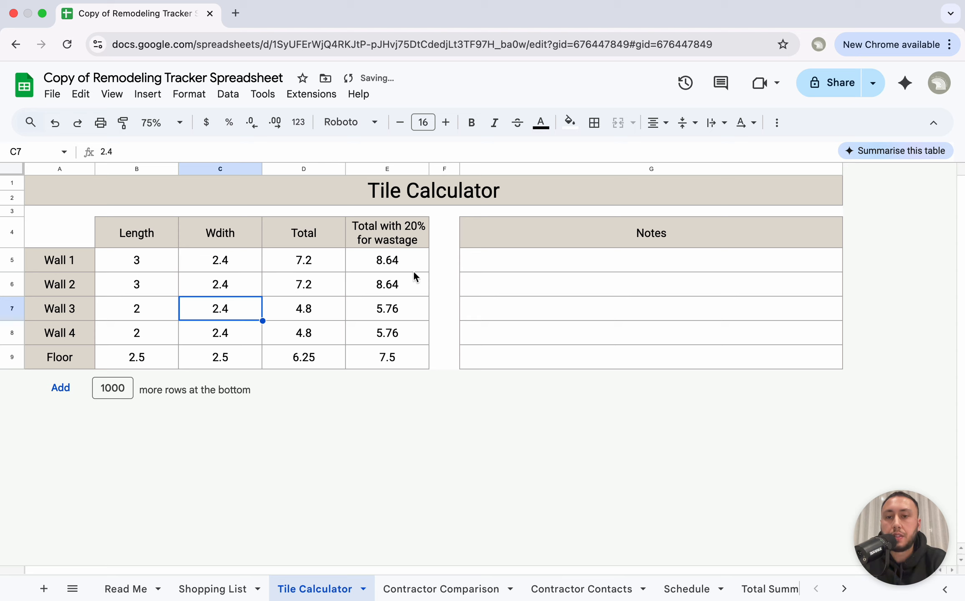
left_click_drag(413, 268, 403, 332)
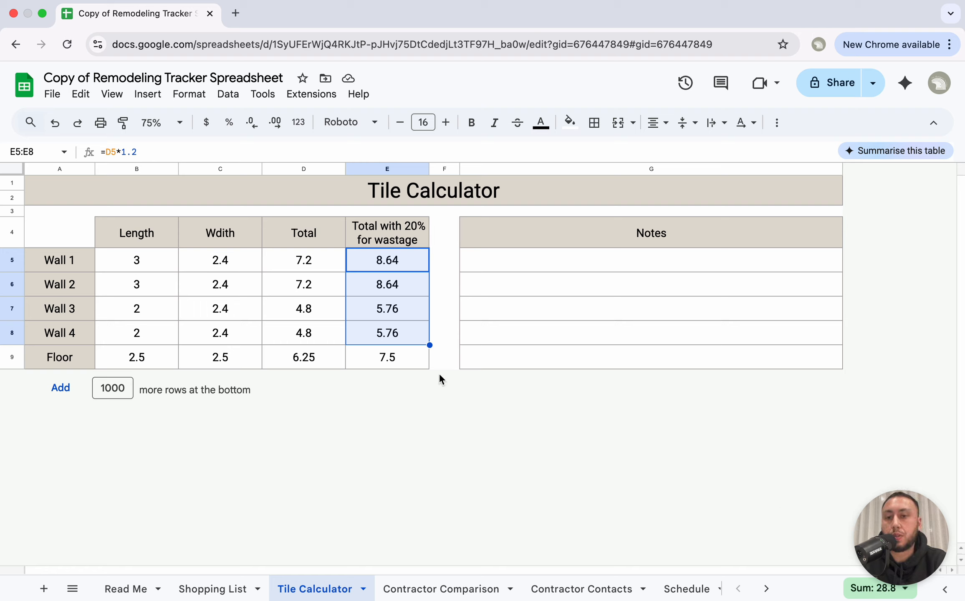
Step: Add 'URL' as the notes for Wall 1 and Wall 2, then go to Contractor Comparison
left_click(387, 363)
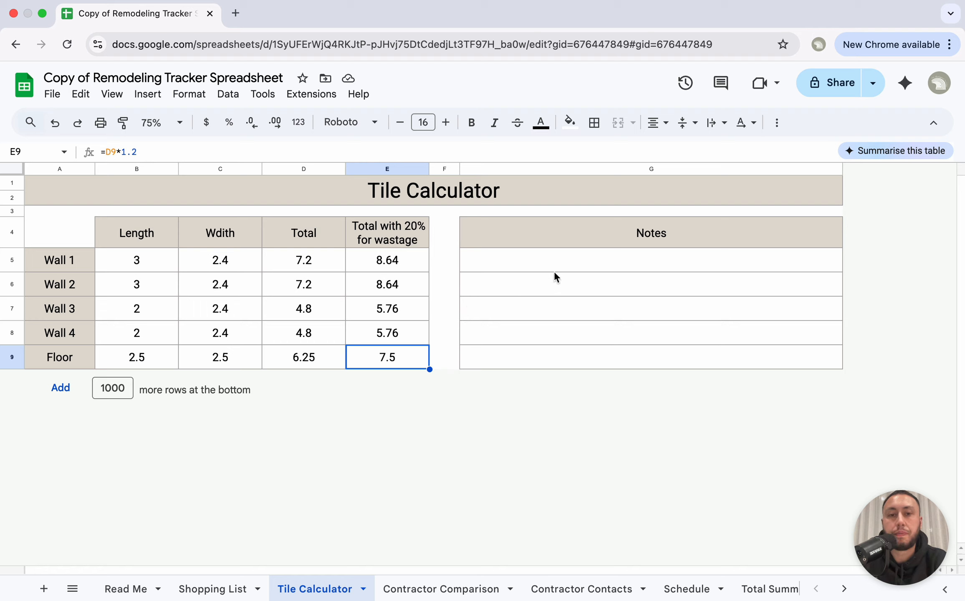
left_click(574, 262)
type("URL")
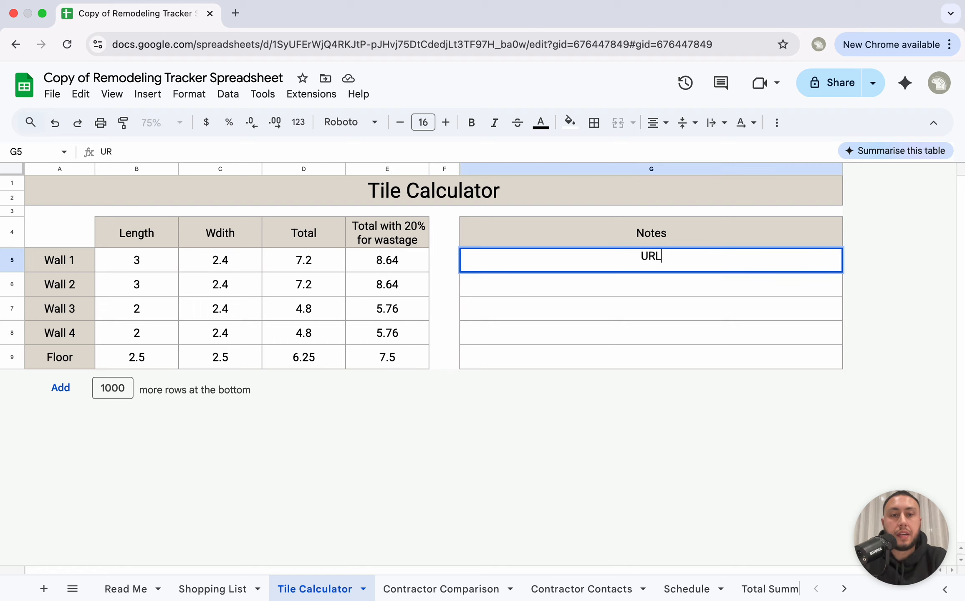
left_click(604, 292)
type("URL")
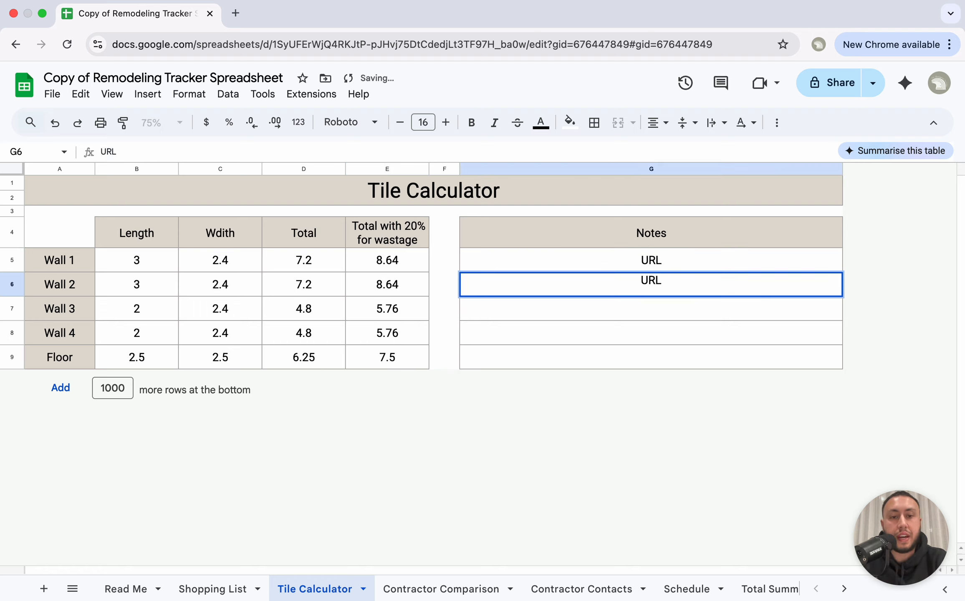
left_click(643, 259)
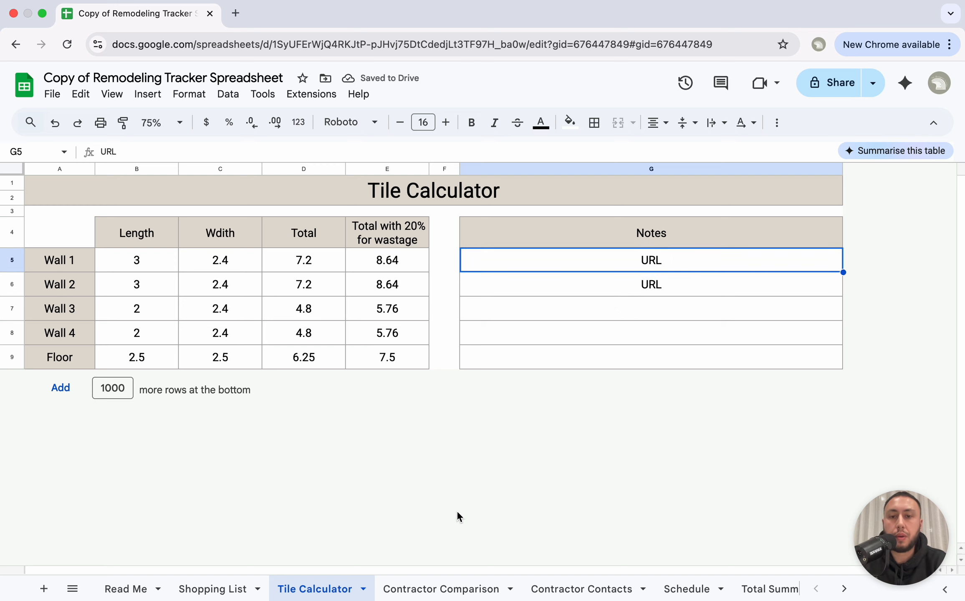
left_click(439, 587)
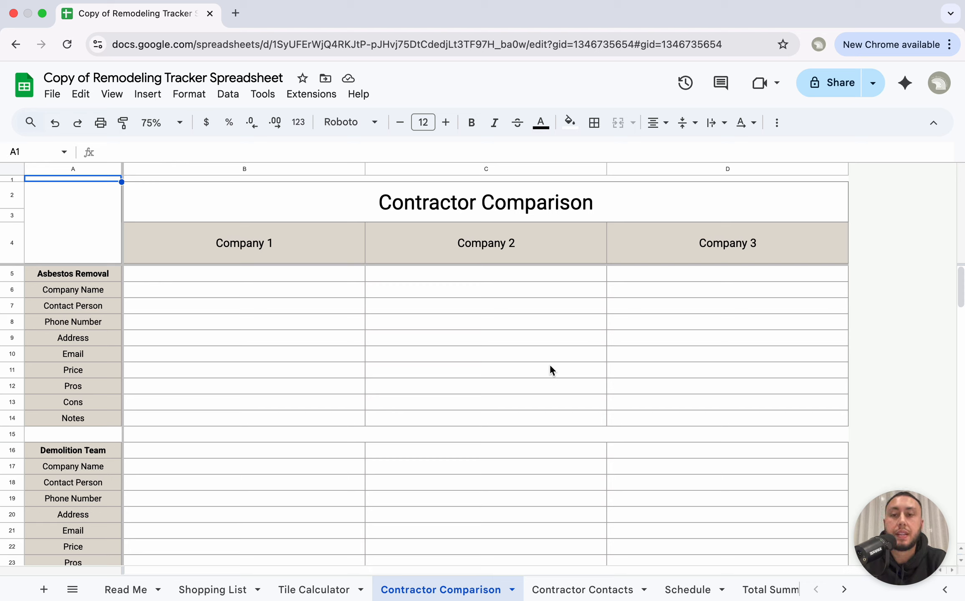
Step: Look over the Company 1–3 headers and the Asbestos Removal and Demolition Team sections
left_click(300, 247)
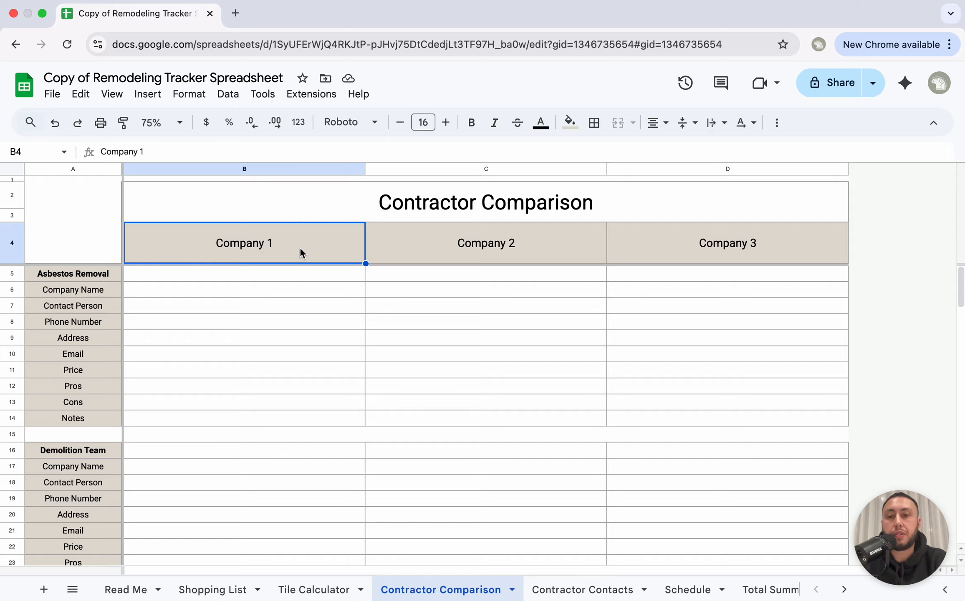
key("Right")
key("Right")
key("Left")
key("Left")
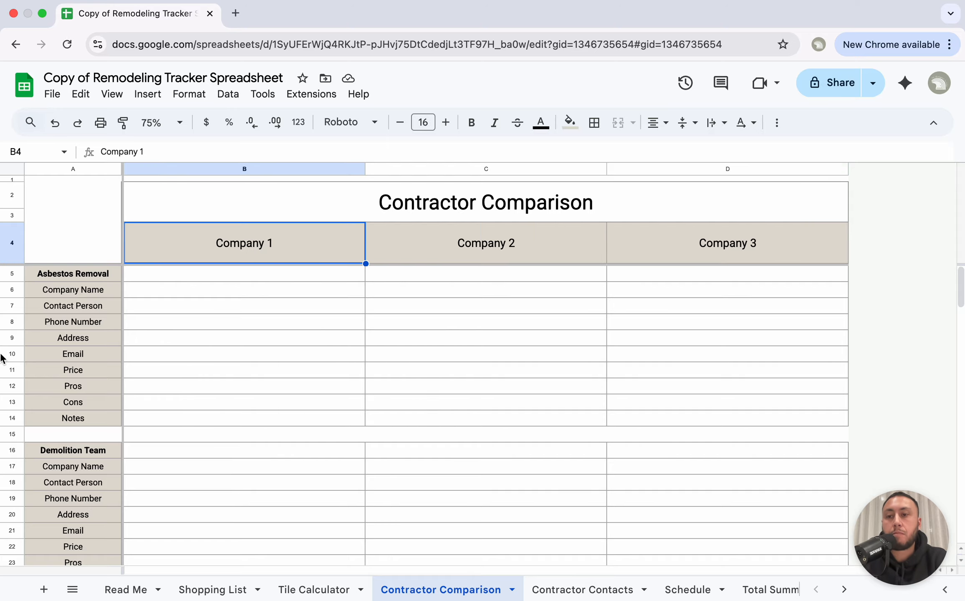
scroll(75, 394, "down", 15)
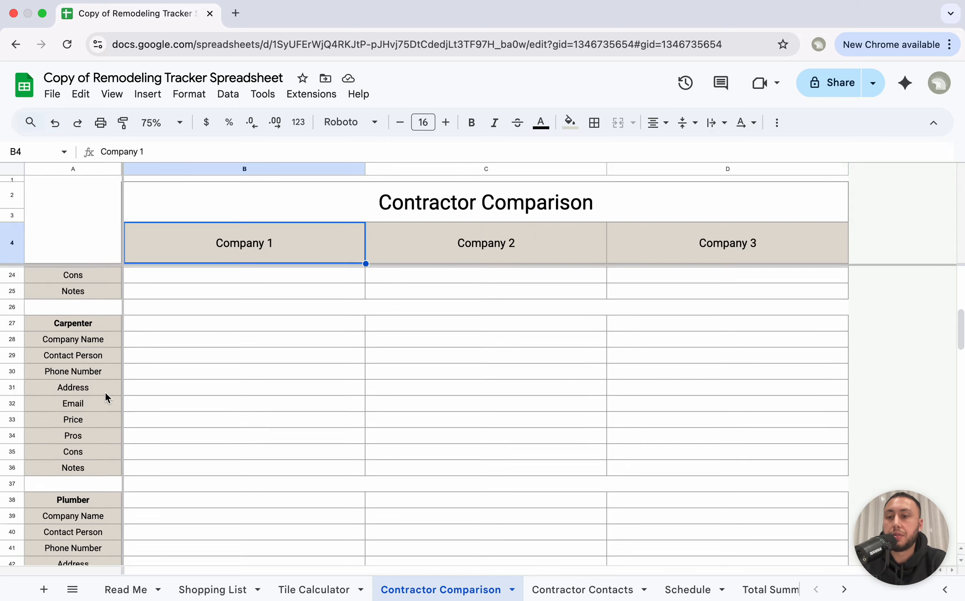
scroll(105, 394, "up", 15)
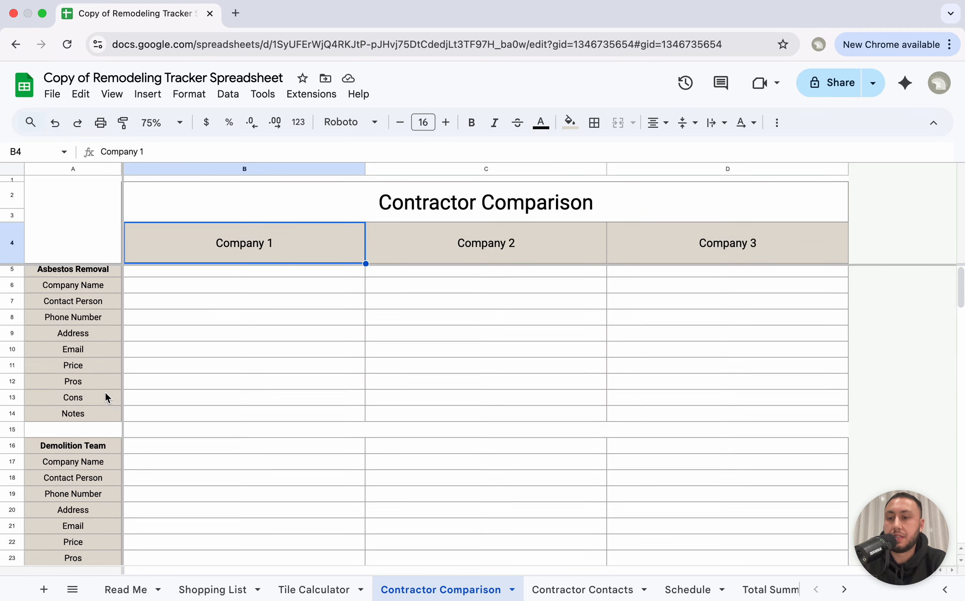
left_click(72, 274)
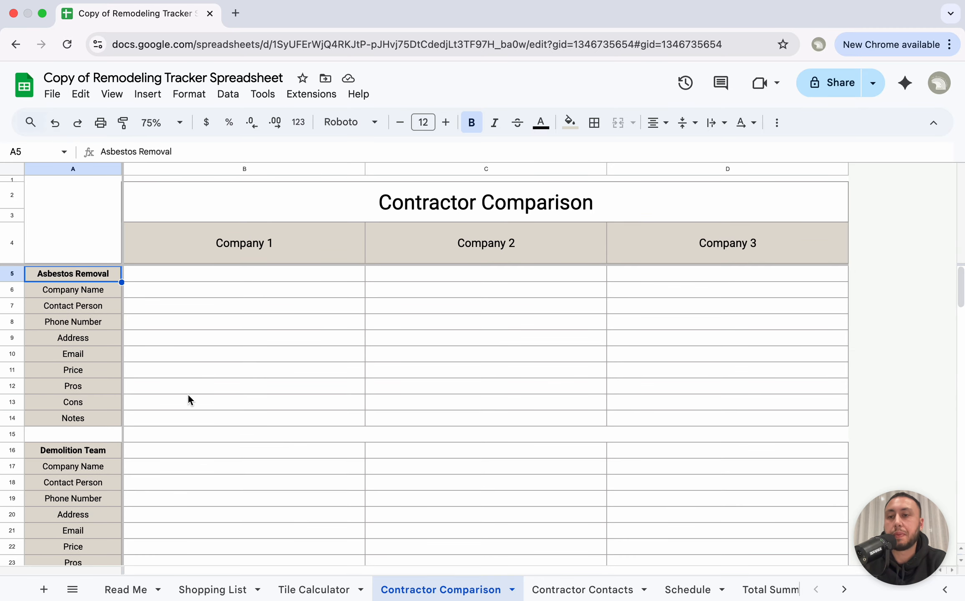
left_click(73, 451)
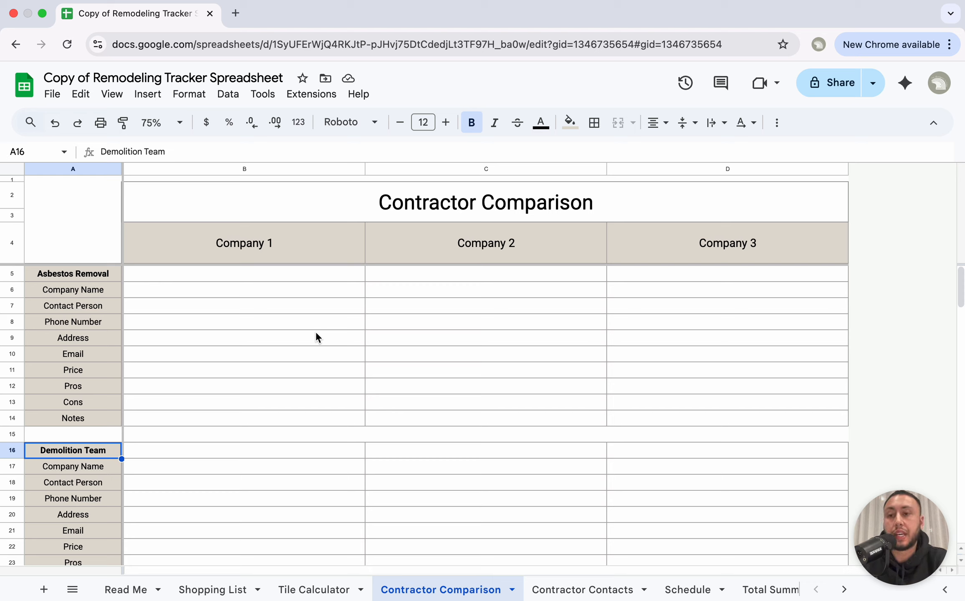
Step: Type A1 Asbestos Team, Luxe Asbestos Removal and Trusted One Asbestos Removal into B5, C5 and D5
left_click(233, 282)
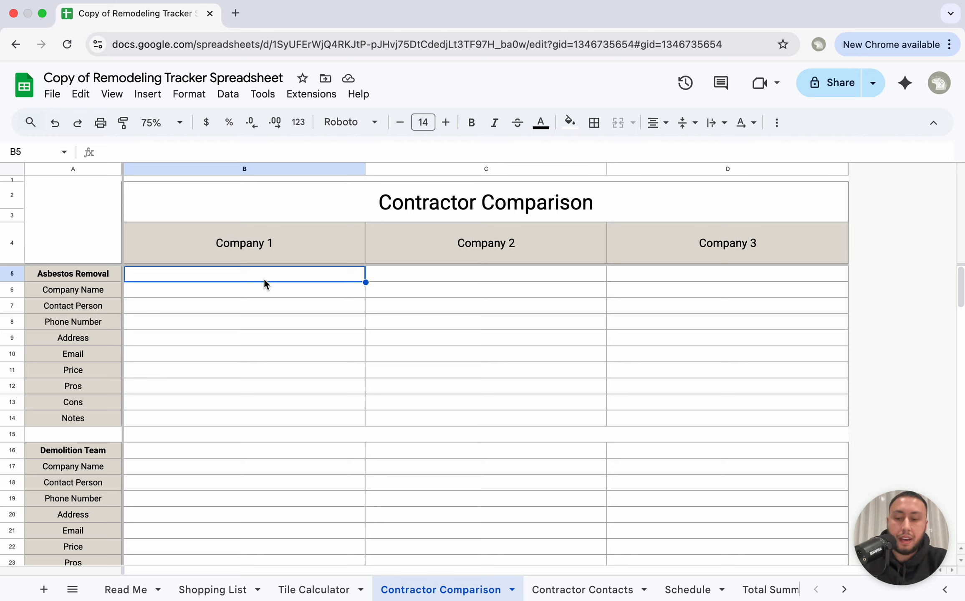
type("A1 ASb")
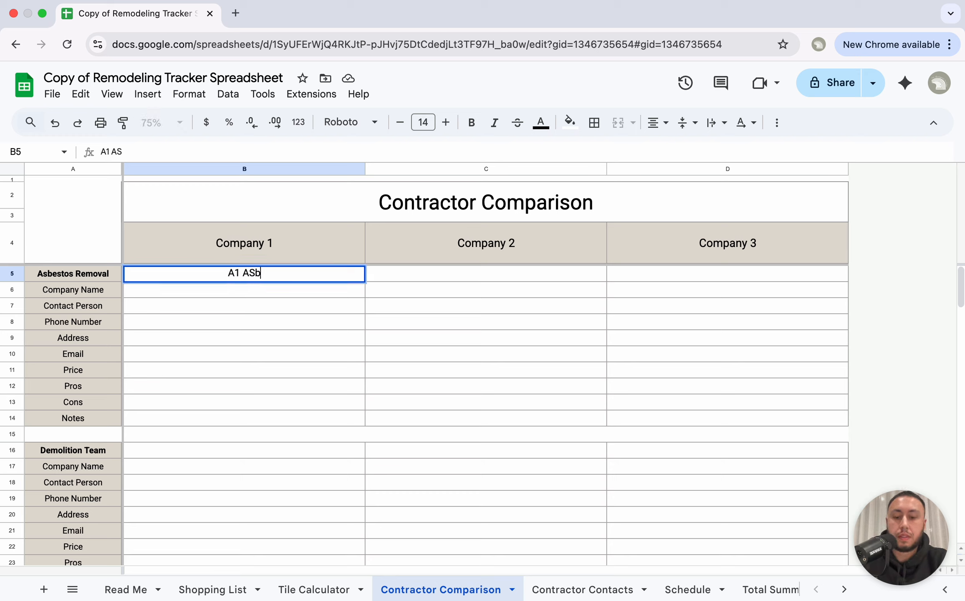
type("e")
key("BackSpace")
key("BackSpace")
key("BackSpace")
type("sbestos ")
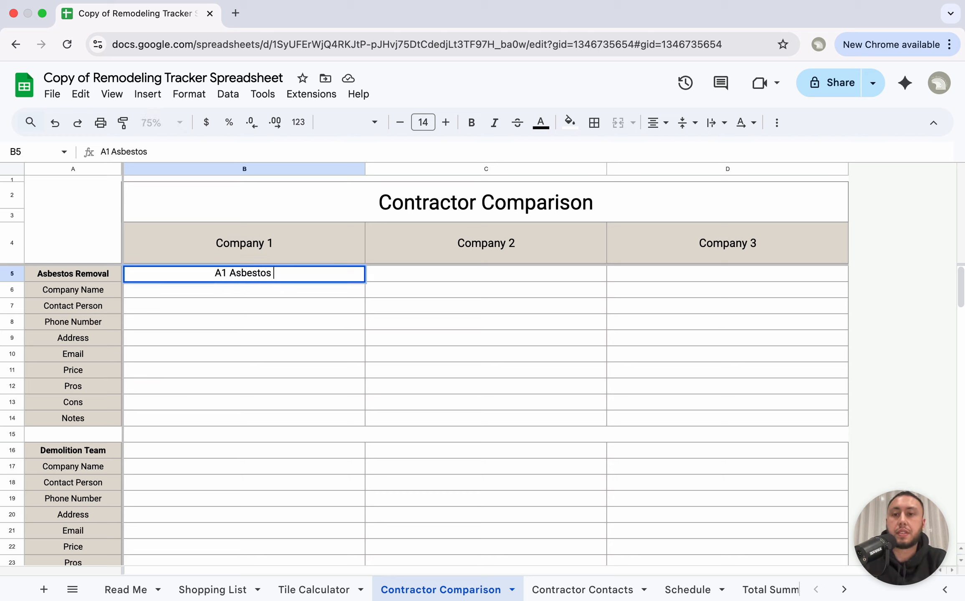
type("Team")
left_click(446, 274)
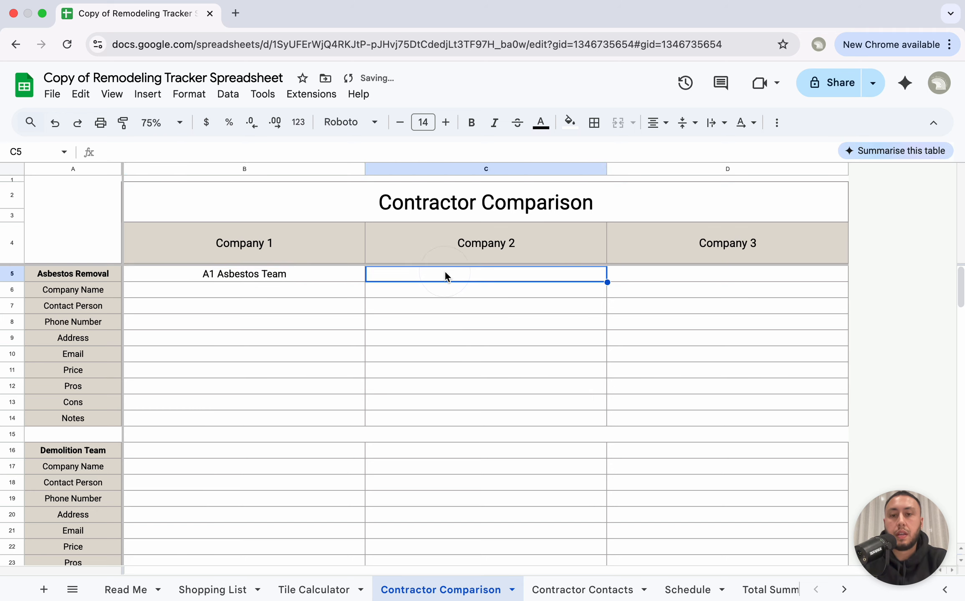
type("Luxe Asbes")
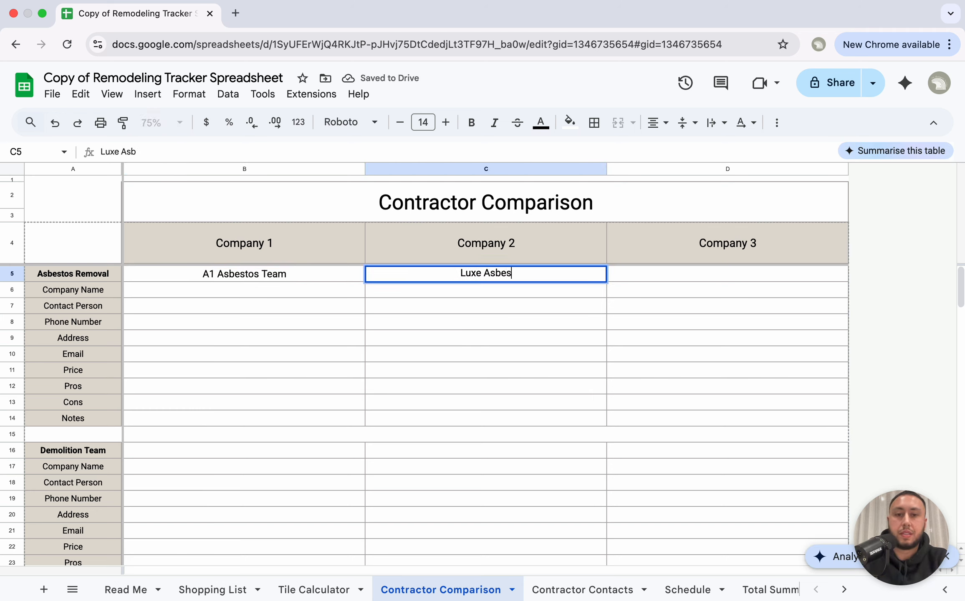
type("tos Removal")
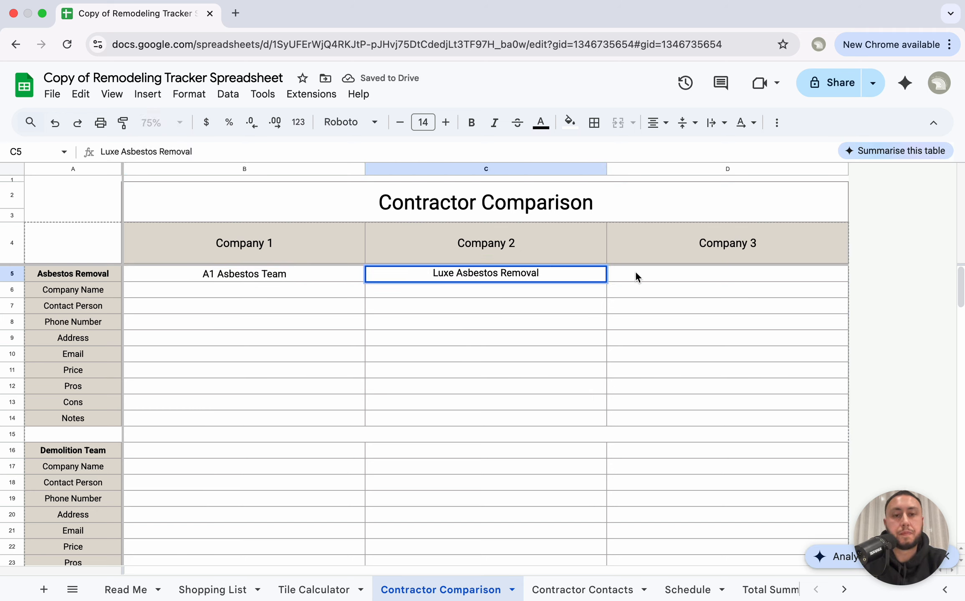
left_click(637, 274)
type("Trusted")
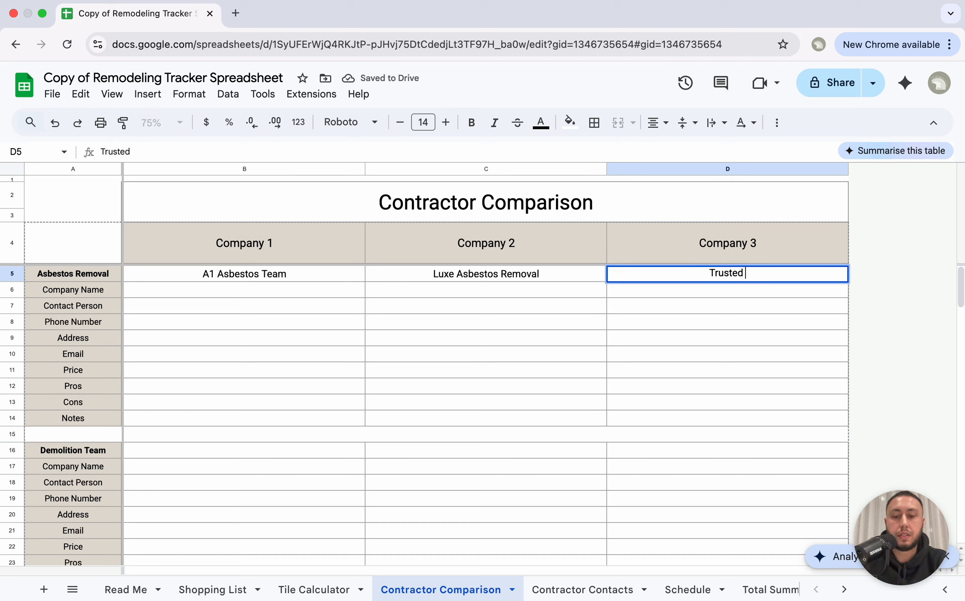
type(" One Asb")
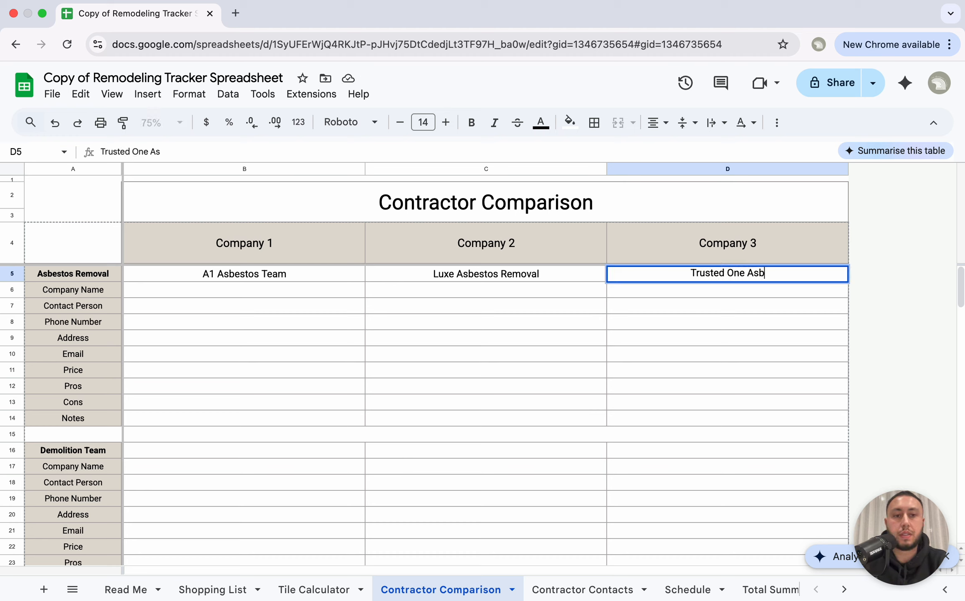
type("estos Removal")
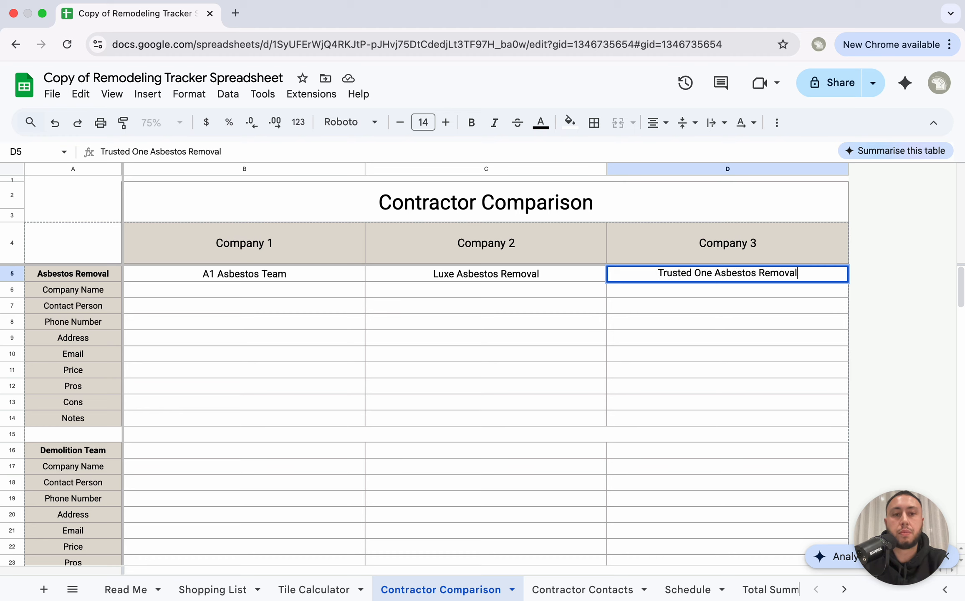
key("Return")
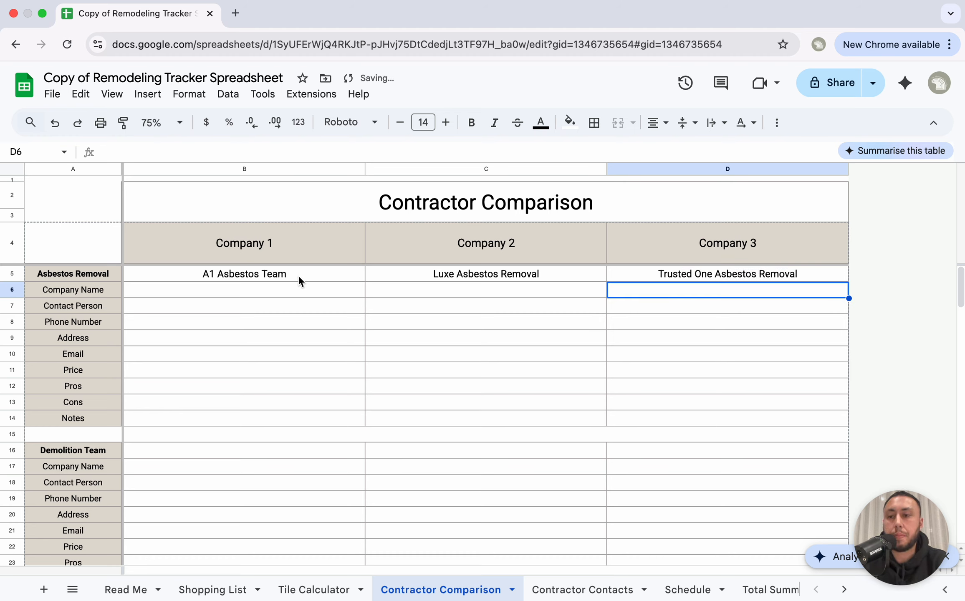
left_click(253, 291)
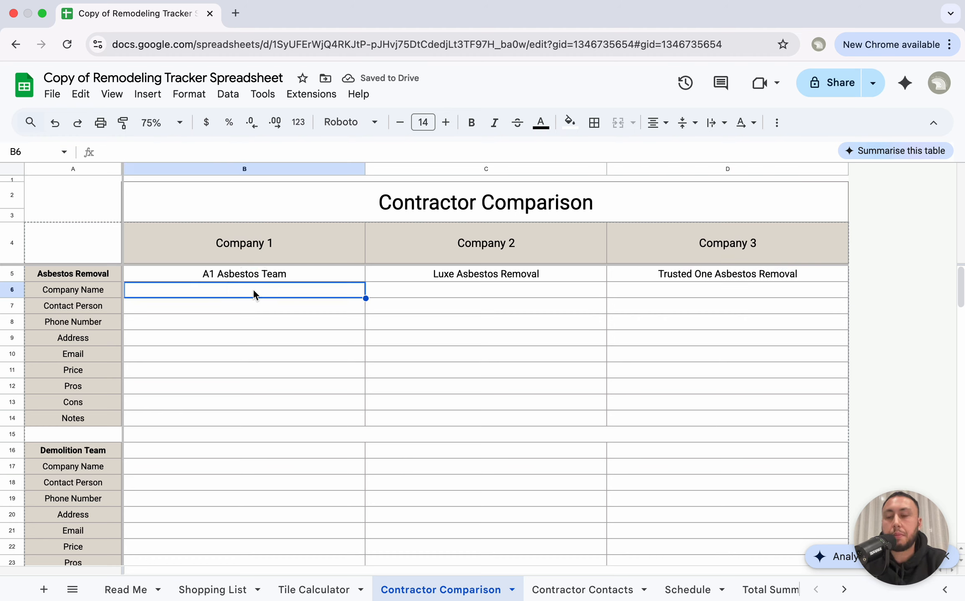
key("Down")
key("Down")
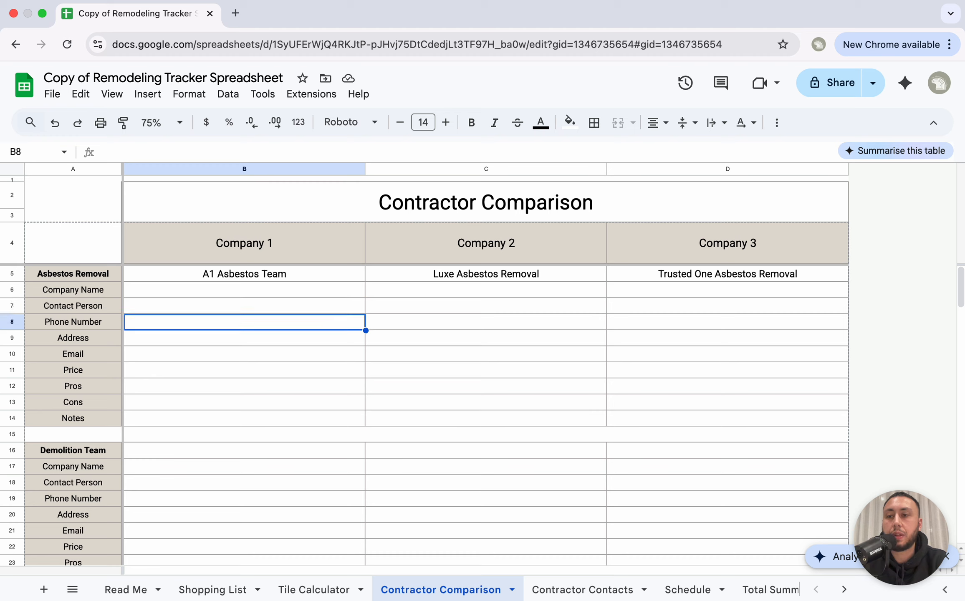
key("Up")
key("Up")
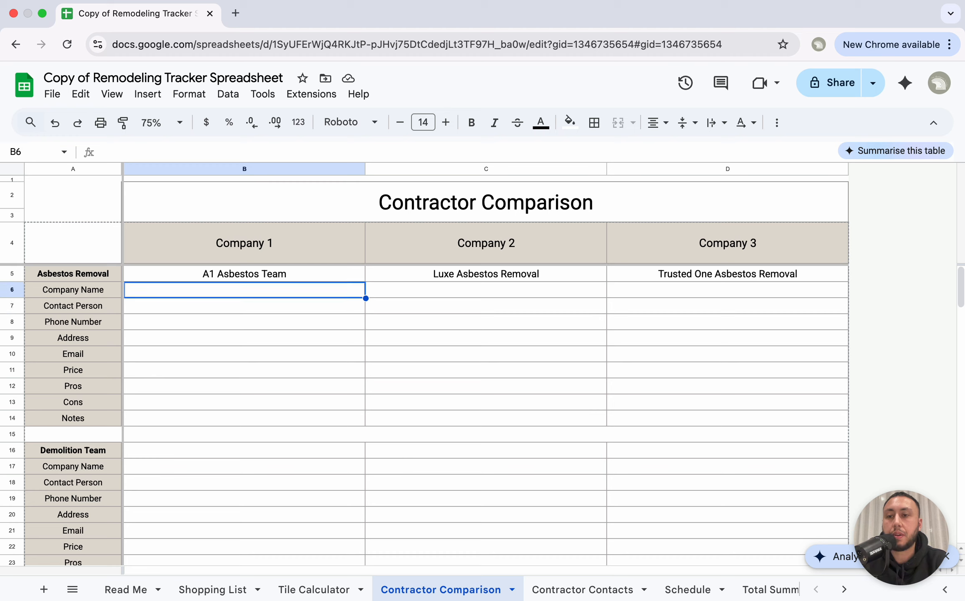
Step: Copy the three company names from B5:D5 into B6:D6 and clear the originals
left_click(220, 279)
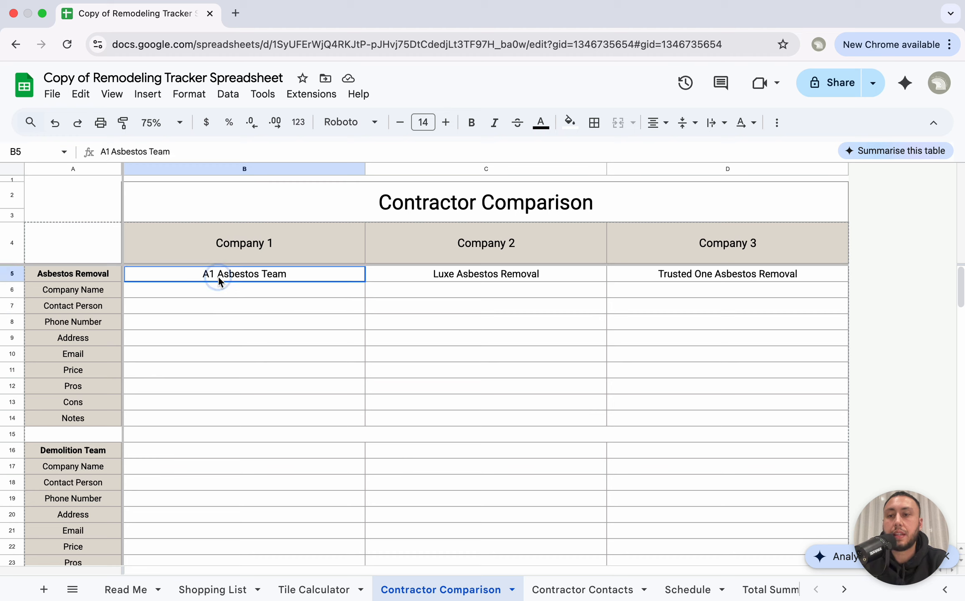
left_click(668, 272, "shift")
key("ctrl+c")
left_click(309, 289)
key("ctrl+v")
left_click(323, 322)
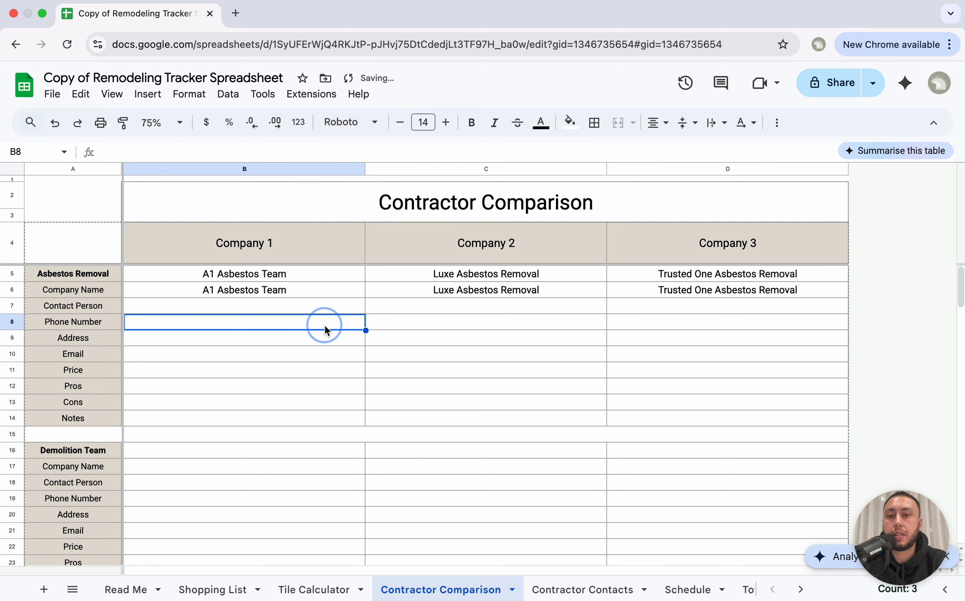
left_click(319, 276)
left_click(667, 279, "shift")
key("Delete")
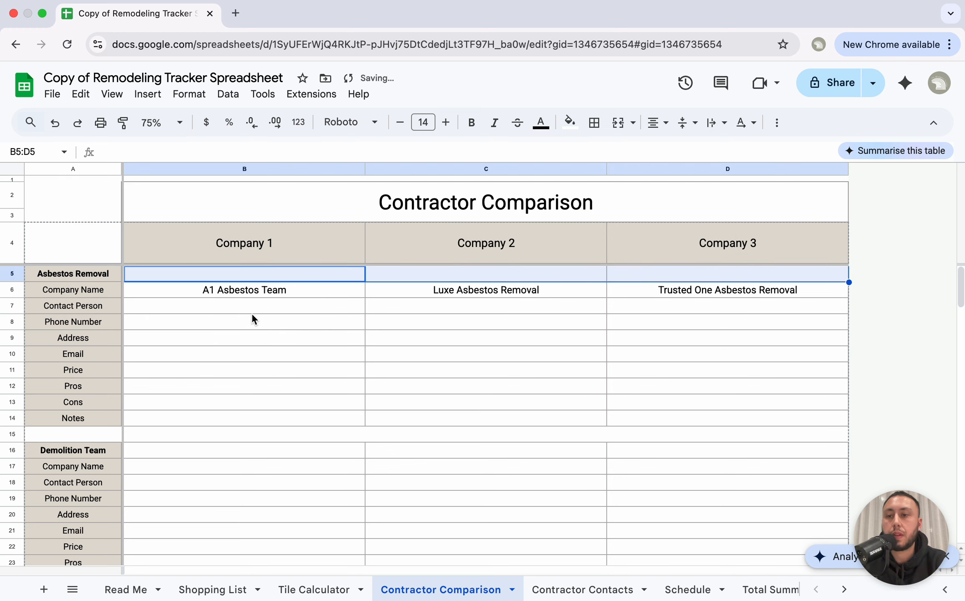
Step: Step through the Price row cells for Companies 1–3 down to the Pros row
left_click(241, 319)
key("Down")
key("Down")
key("Down")
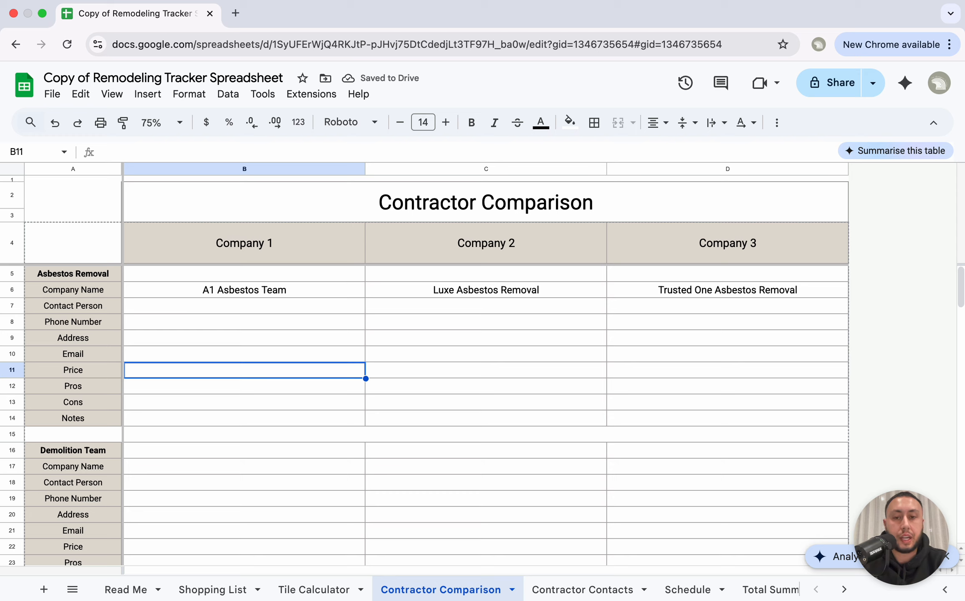
key("Right")
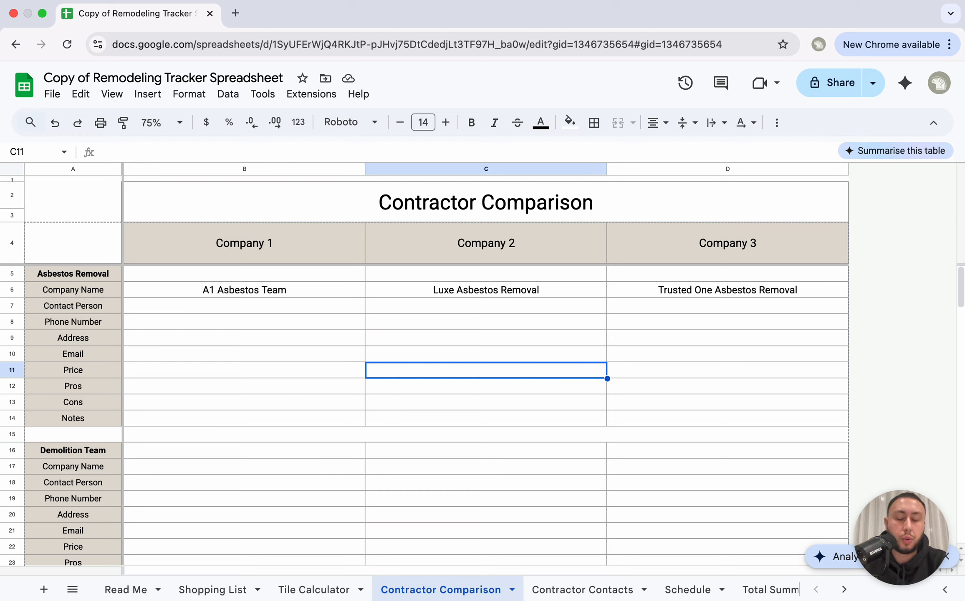
key("Right")
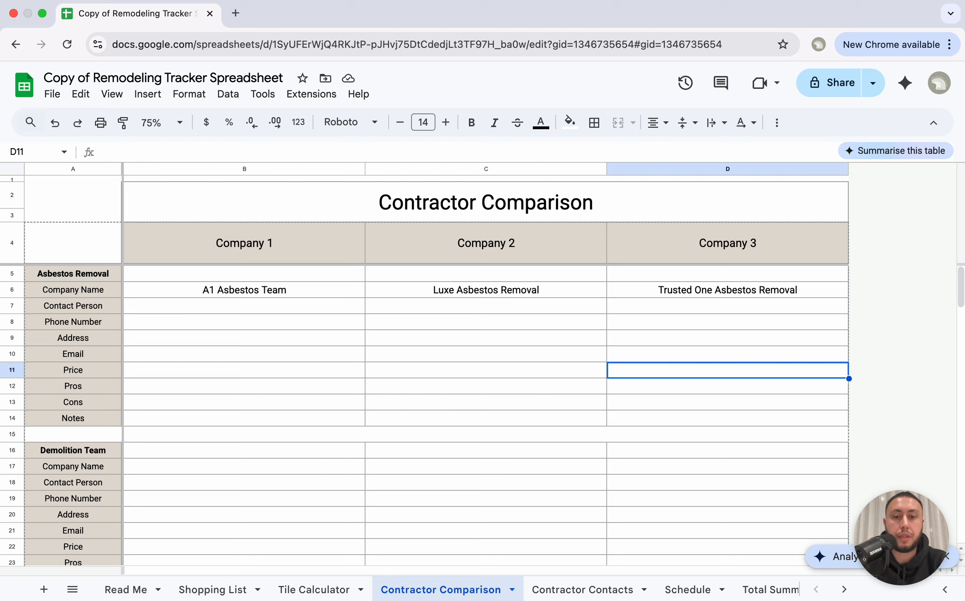
key("Left")
key("Left")
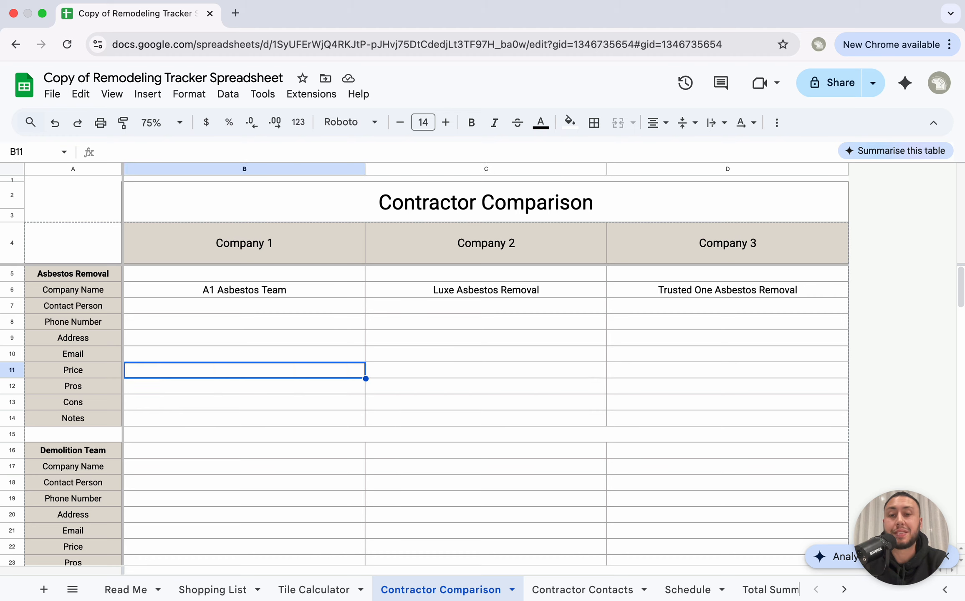
key("Down")
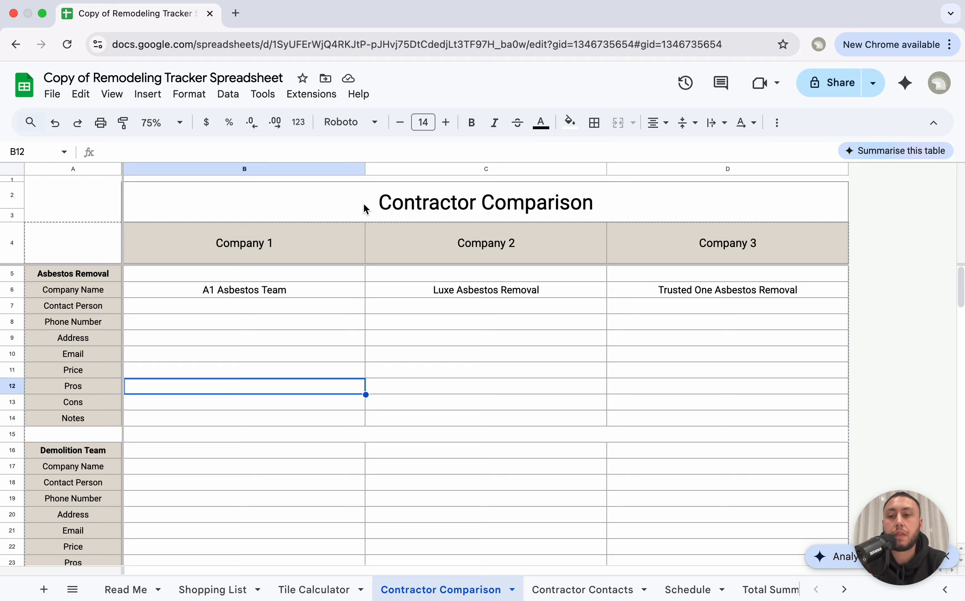
Step: Copy the A1 Asbestos Team name from cell B6 for use on Contractor Contacts
scroll(288, 339, "down", 5)
scroll(219, 352, "down", 10)
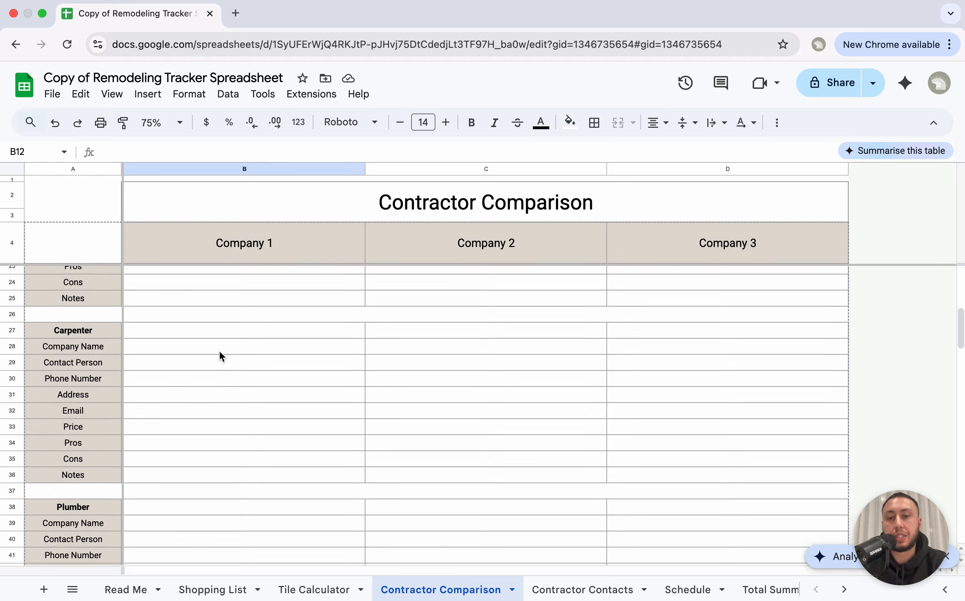
scroll(220, 356, "up", 15)
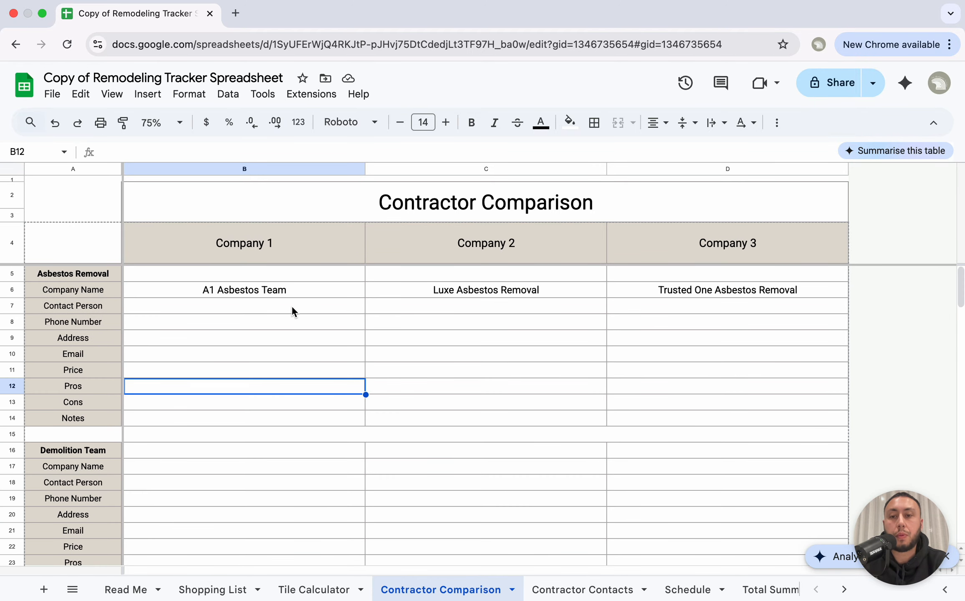
left_click(282, 294)
left_click(518, 293)
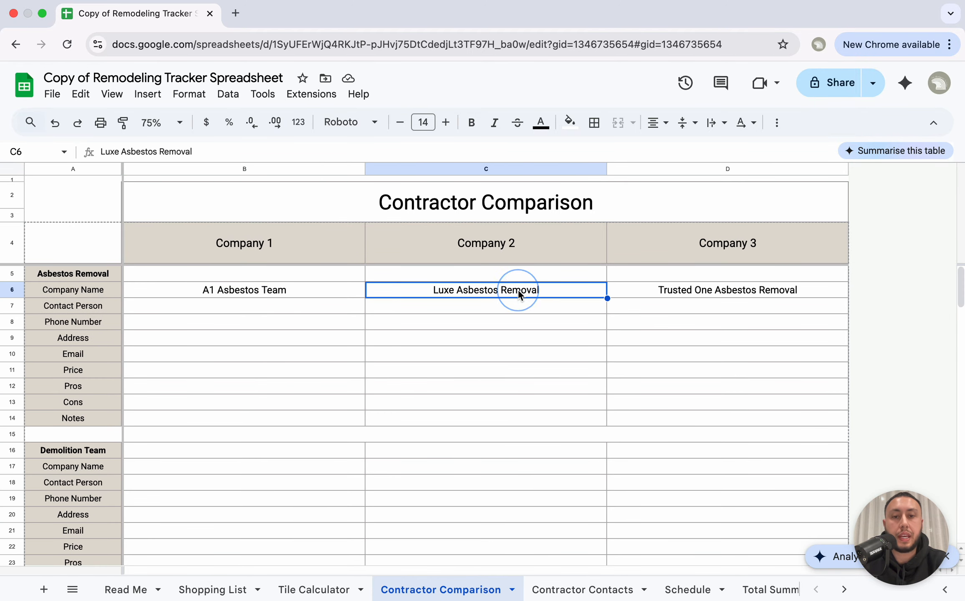
left_click(746, 296)
left_click(291, 292)
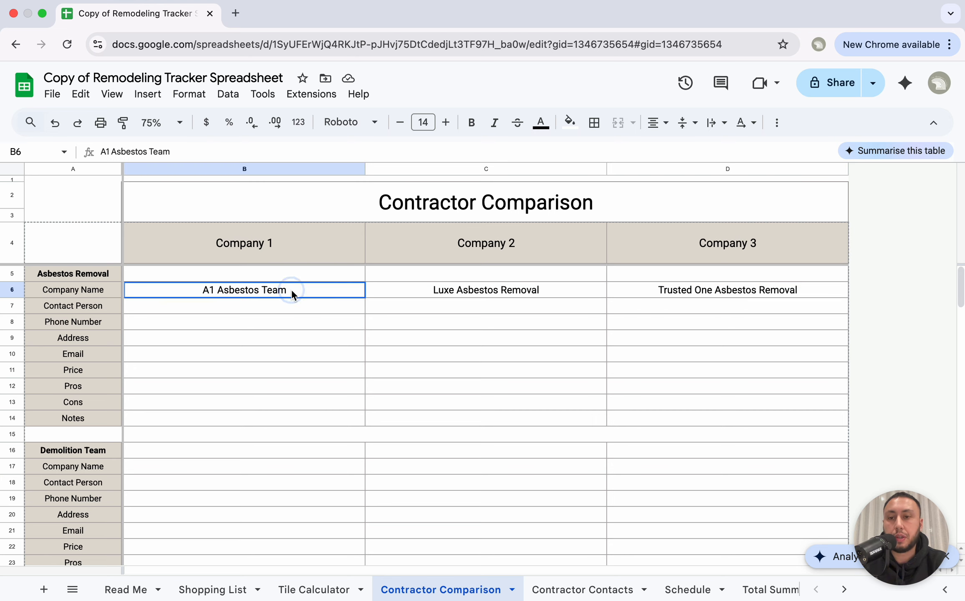
key("super+c")
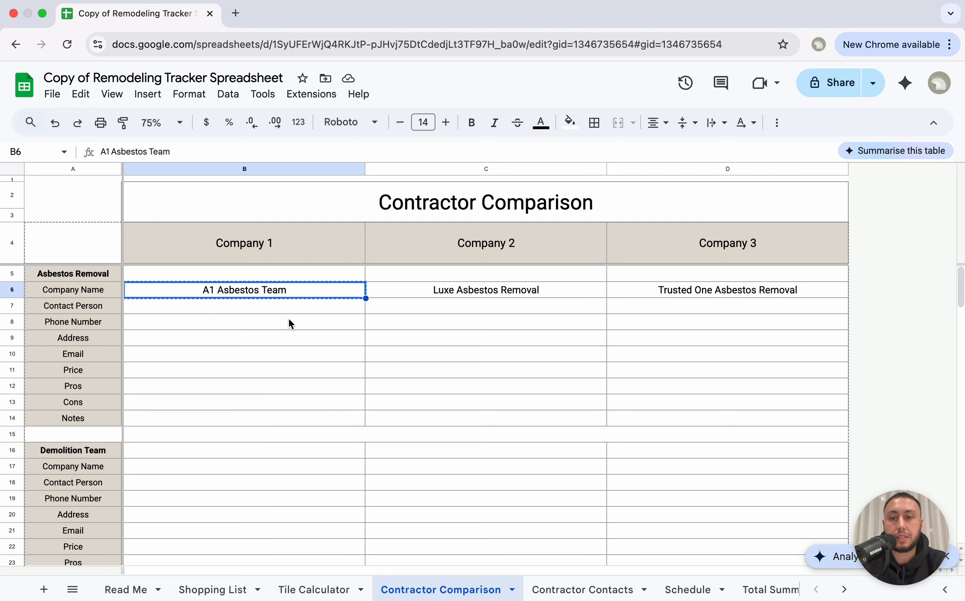
left_click(578, 589)
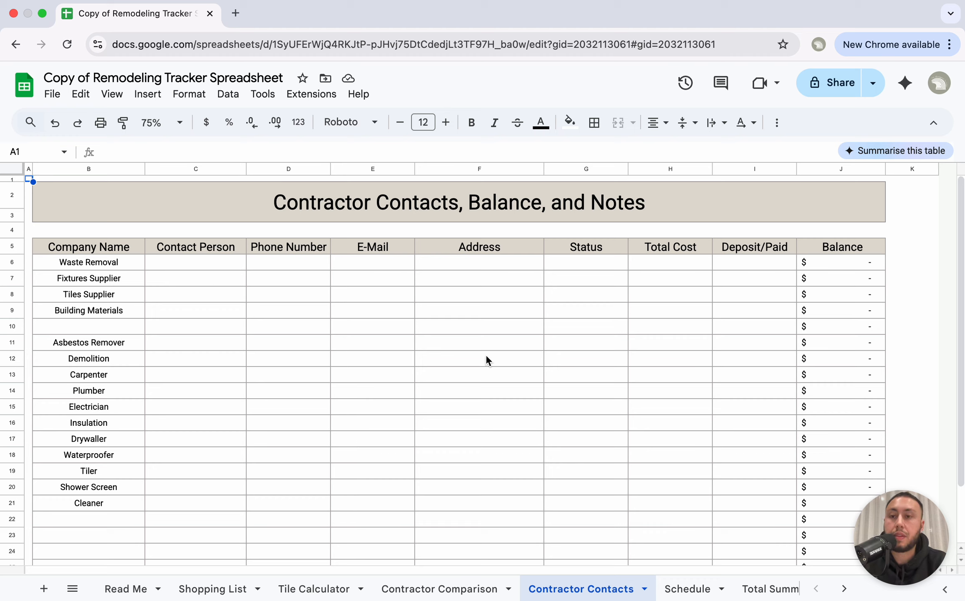
Step: Paste A1 Asbestos Team over Asbestos Remover and enter the contact person's first name
left_click(171, 343)
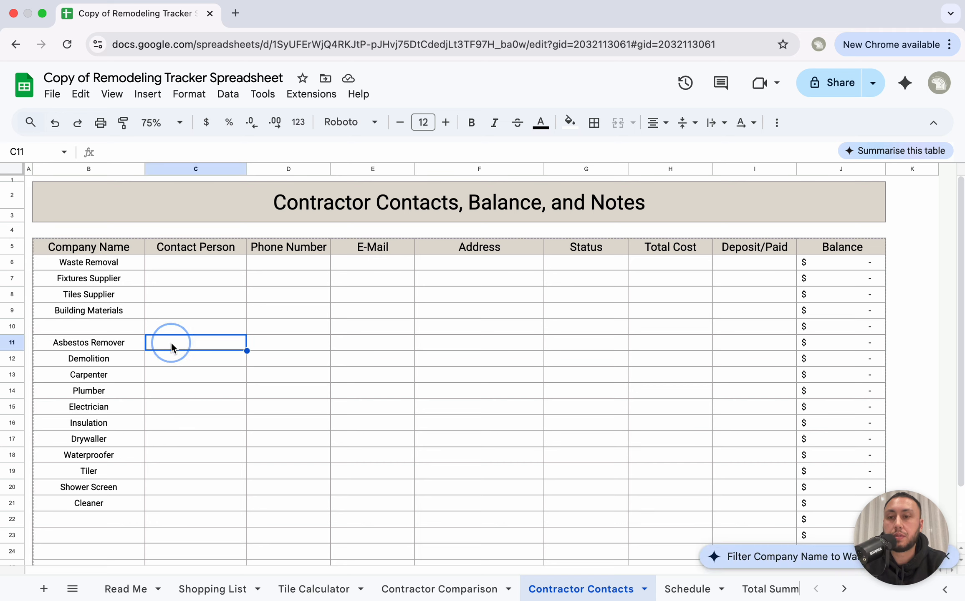
left_click(105, 343)
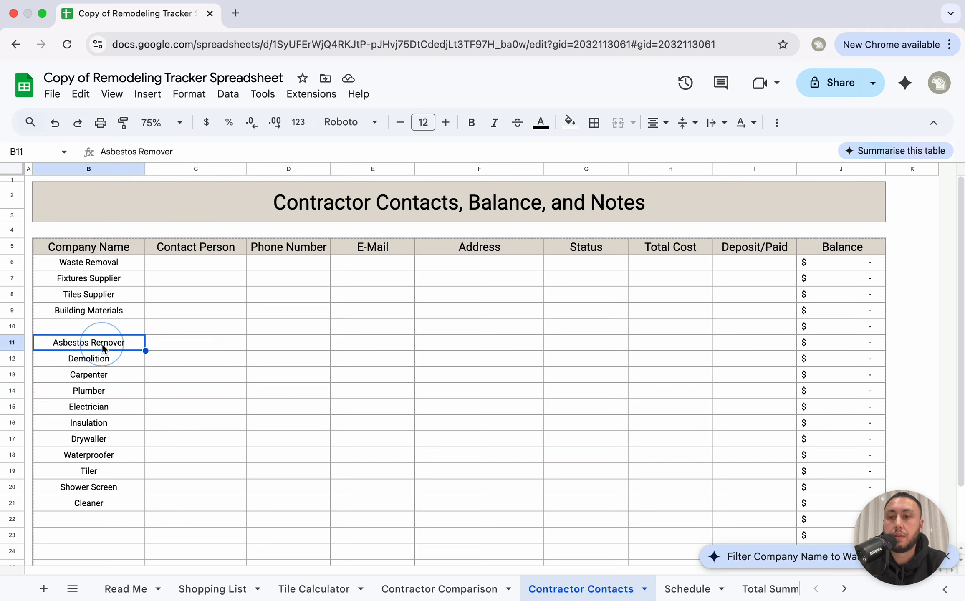
key("super+v")
left_click(218, 407)
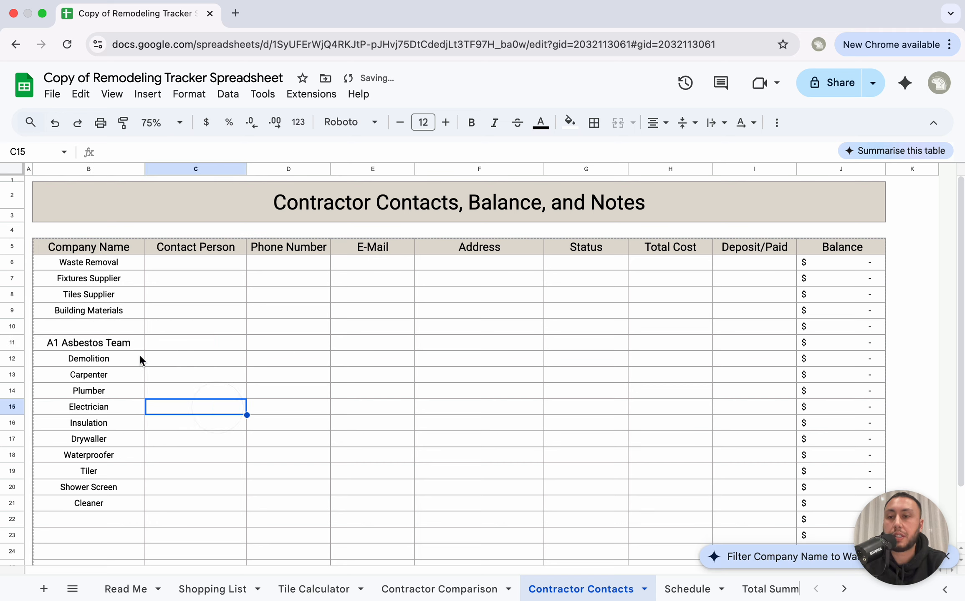
left_click(179, 341)
type("John")
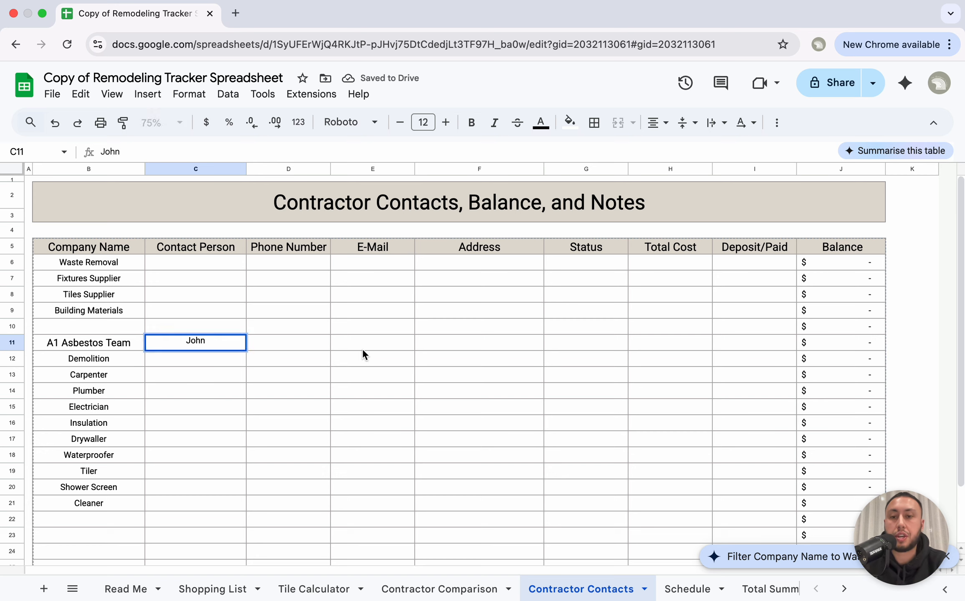
left_click(404, 334)
Step: Give A1 Asbestos Team a total cost of 3000 and a deposit of 1500
left_click(468, 344)
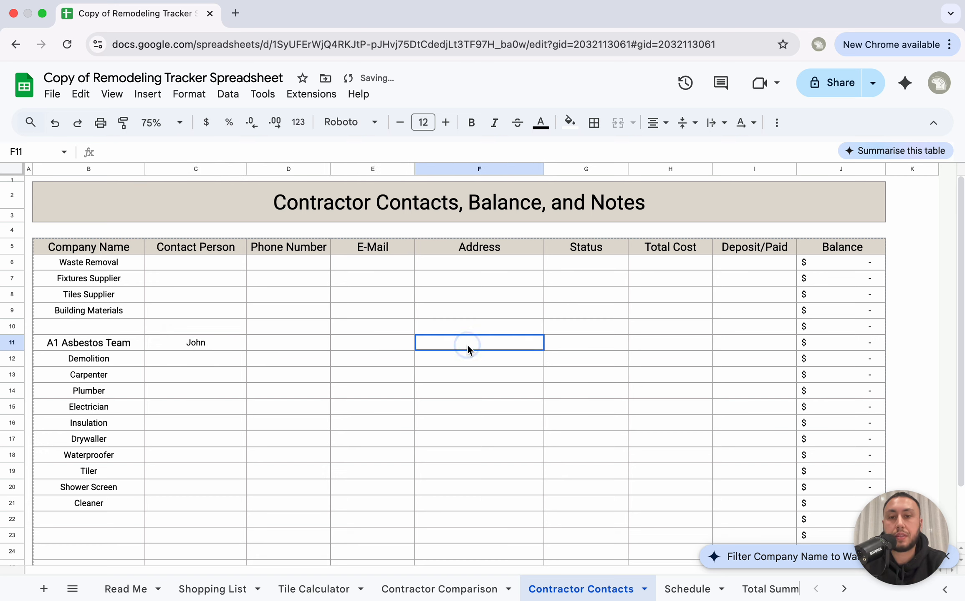
left_click(591, 343)
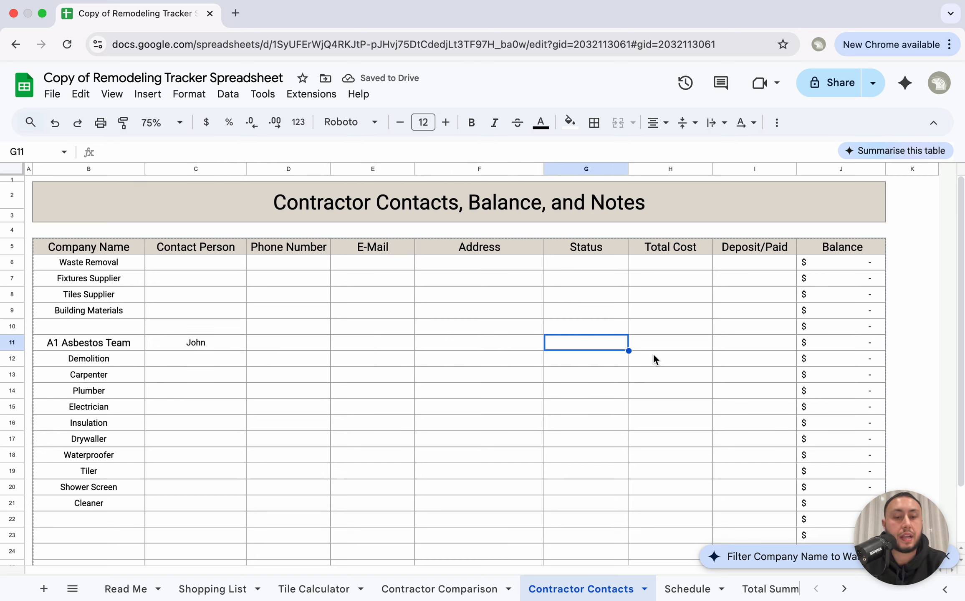
left_click(672, 342)
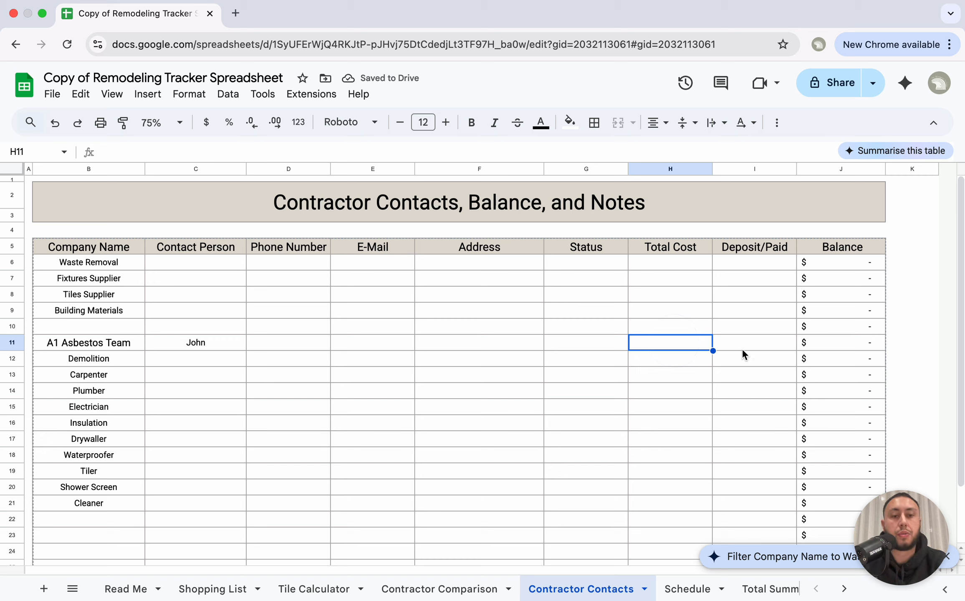
type("3000")
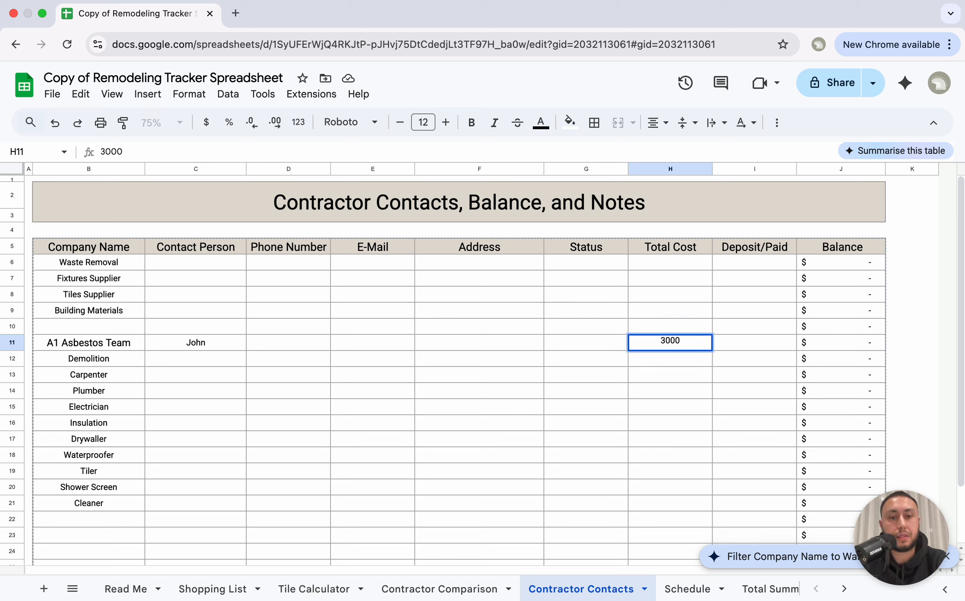
key("Return")
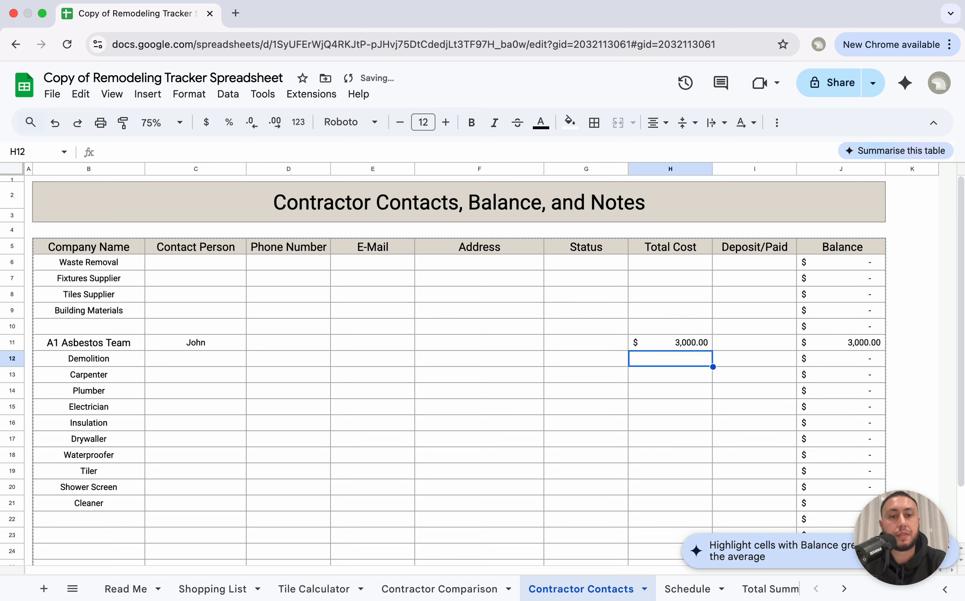
left_click(747, 341)
type("1500")
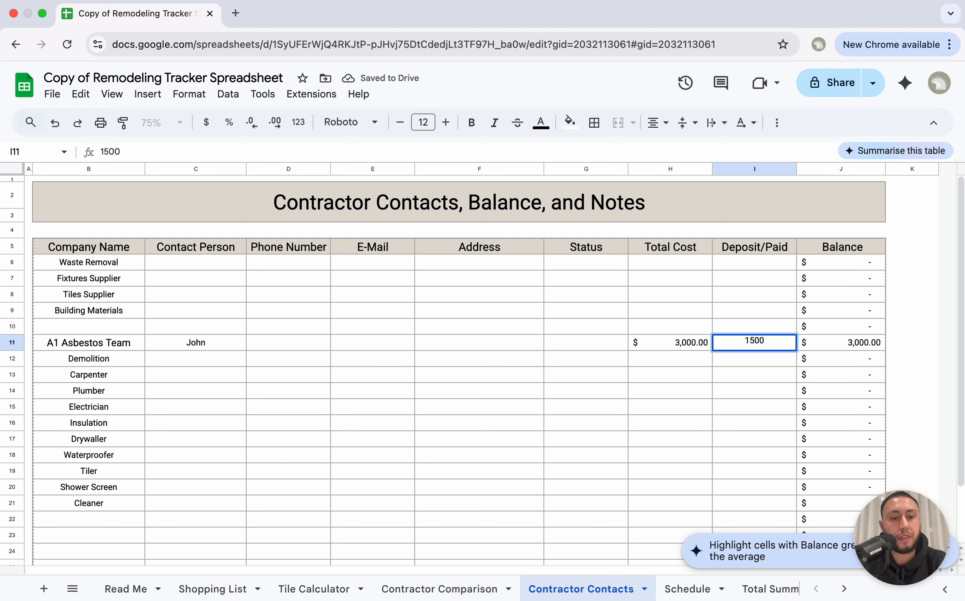
key("Return")
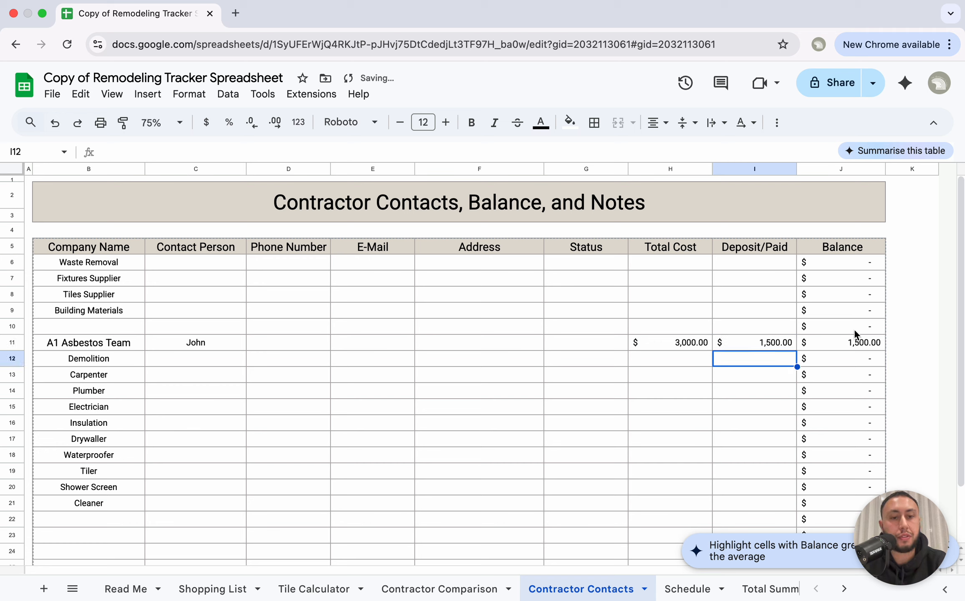
left_click(763, 346)
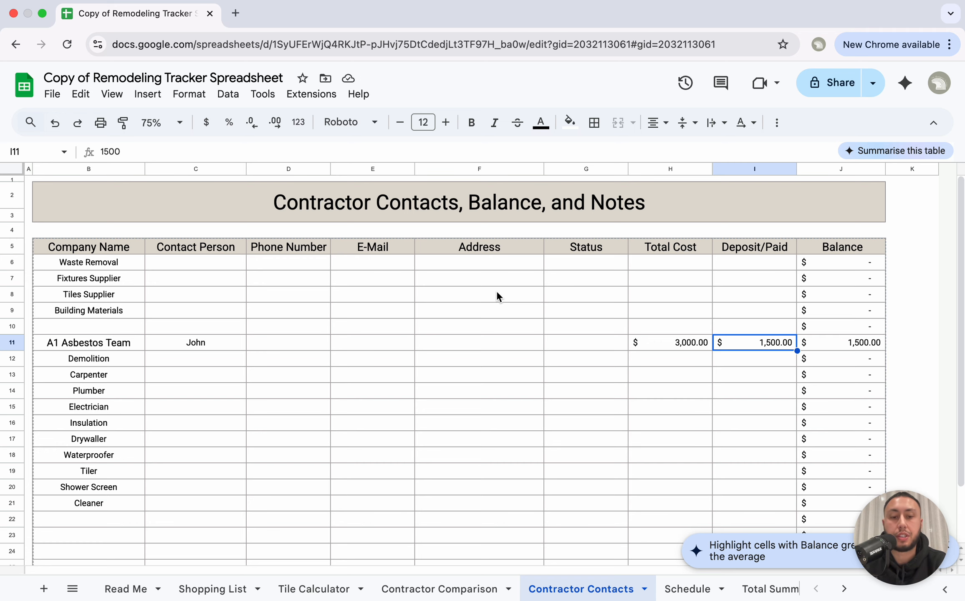
Step: Select company names B6:B21 on Contractor Contacts, Waste Removal through Cleaner
scroll(470, 390, "down", 2)
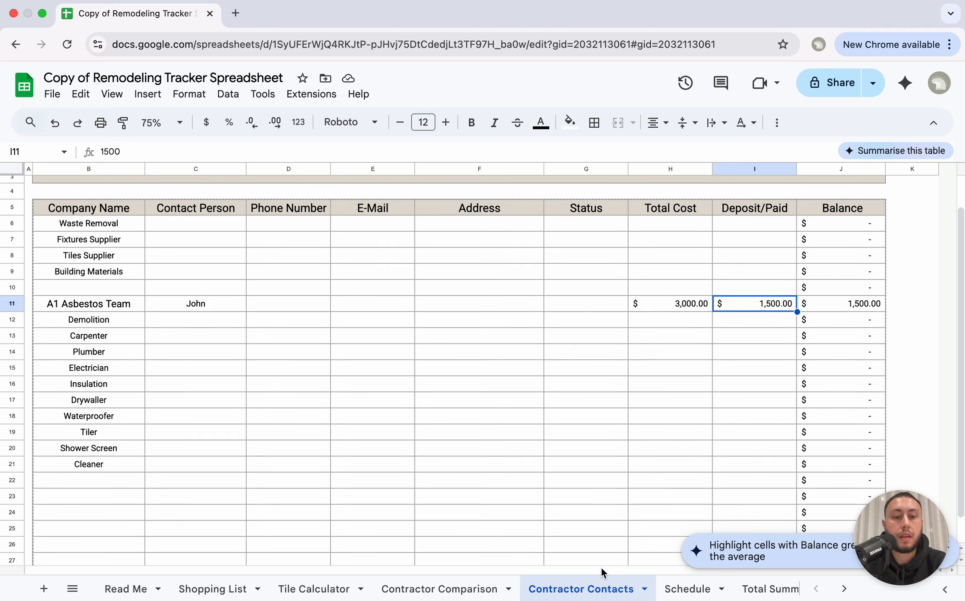
scroll(321, 318, "down", 1)
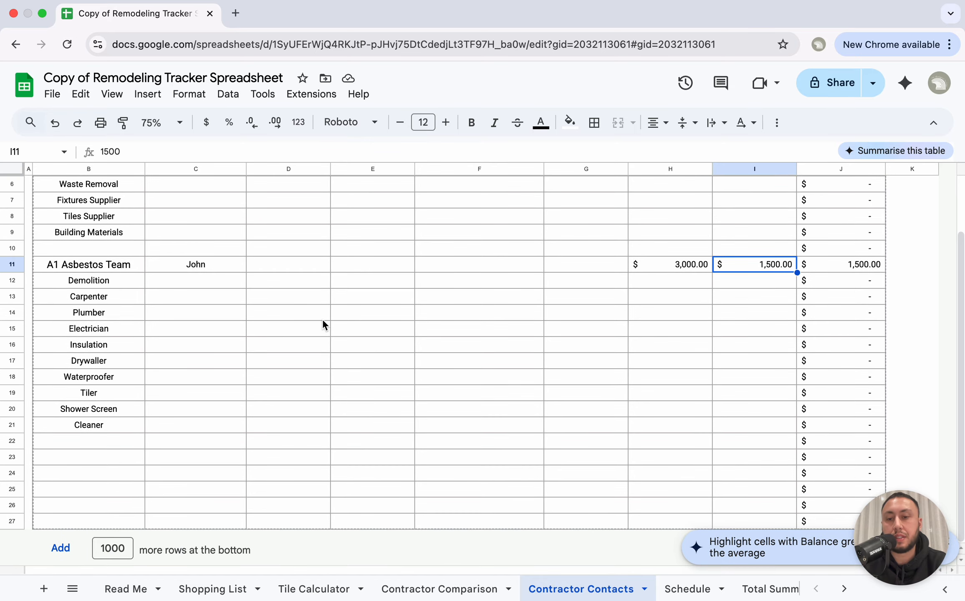
scroll(322, 318, "up", 3)
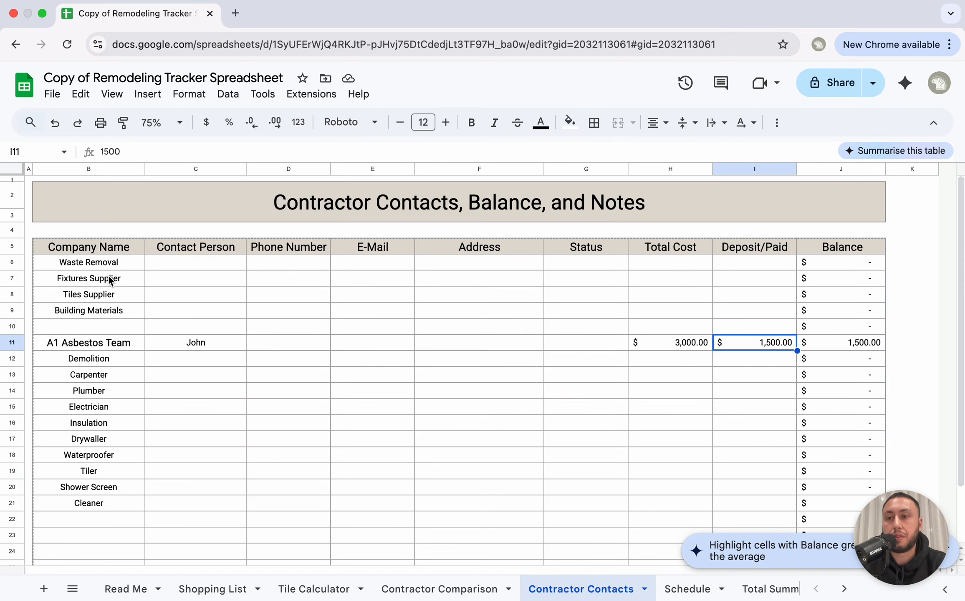
left_click_drag(106, 261, 89, 505)
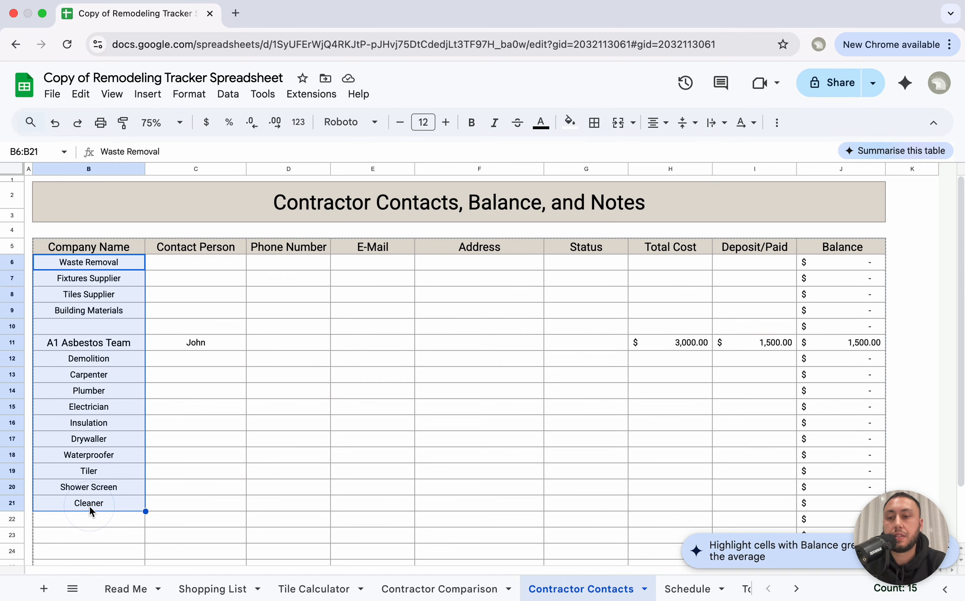
scroll(510, 587, "right", 5)
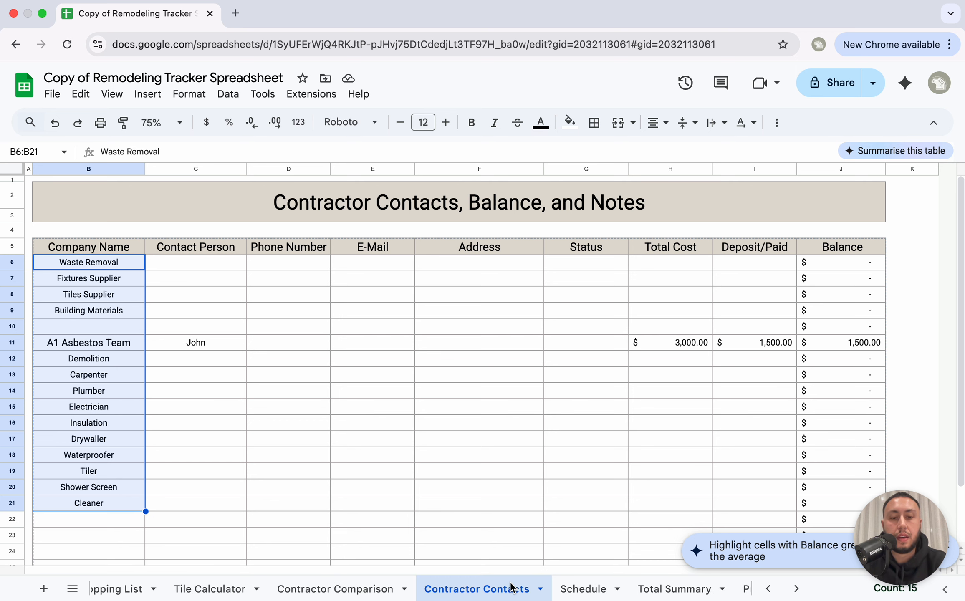
Step: Switch to the Schedule sheet and scan its tasks and Week 1–4 day columns
left_click(510, 588)
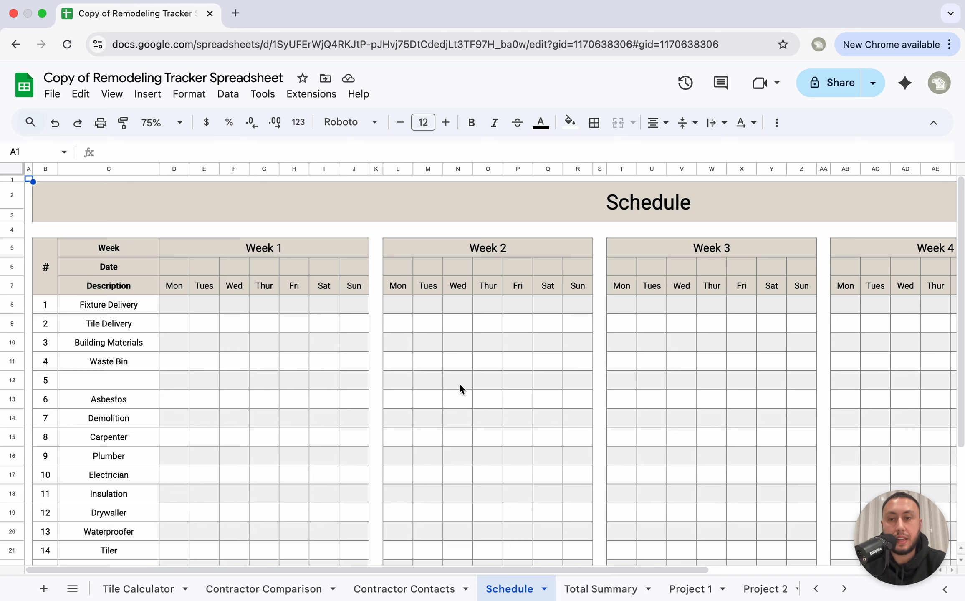
scroll(459, 389, "down", 1)
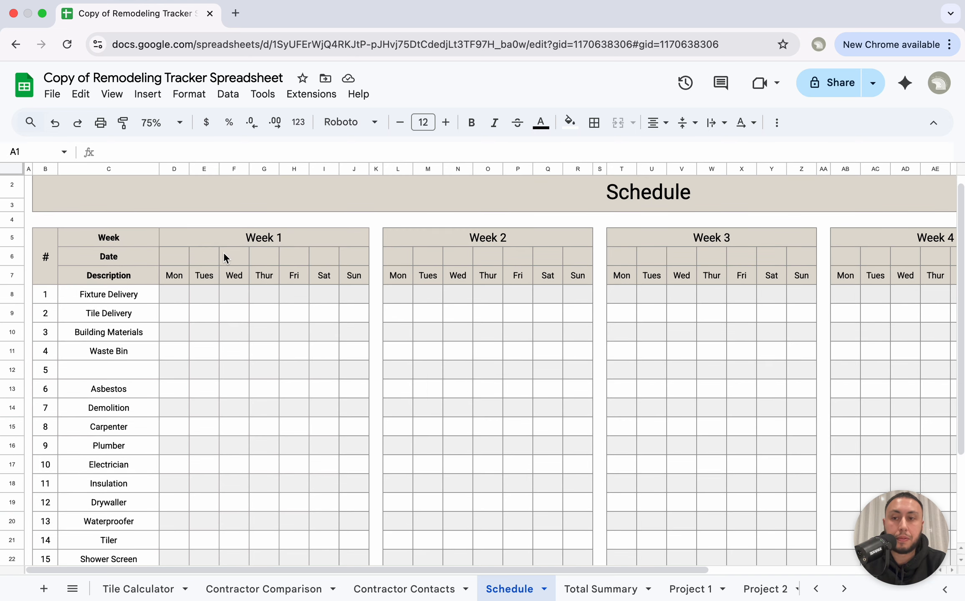
scroll(175, 242, "up", 1)
scroll(175, 242, "right", 1)
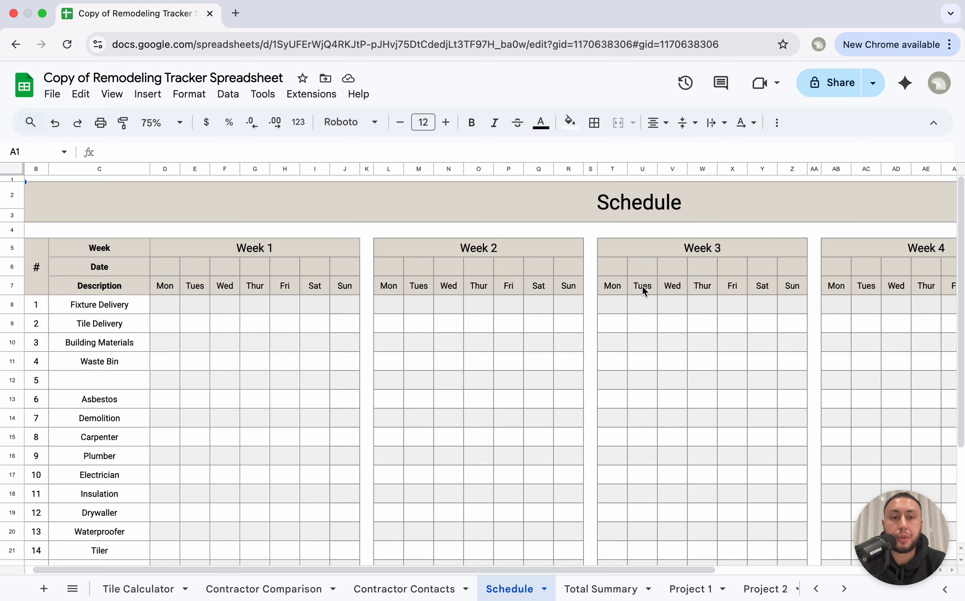
scroll(664, 281, "right", 10)
scroll(725, 258, "left", 10)
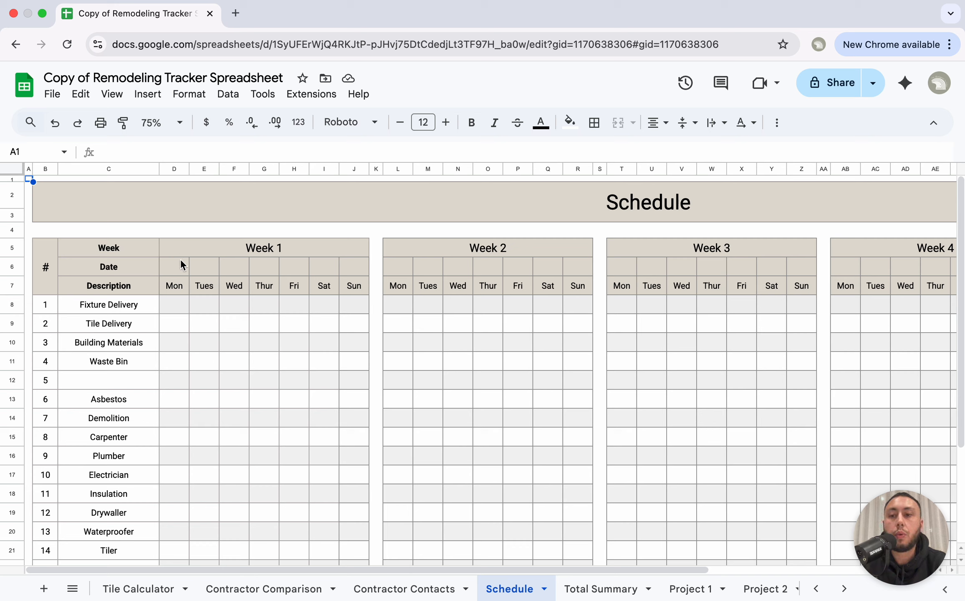
Step: Date Week 1 from 1 September 2025, filling D6 through J6 with 01-09 to 07-09
left_click(172, 271)
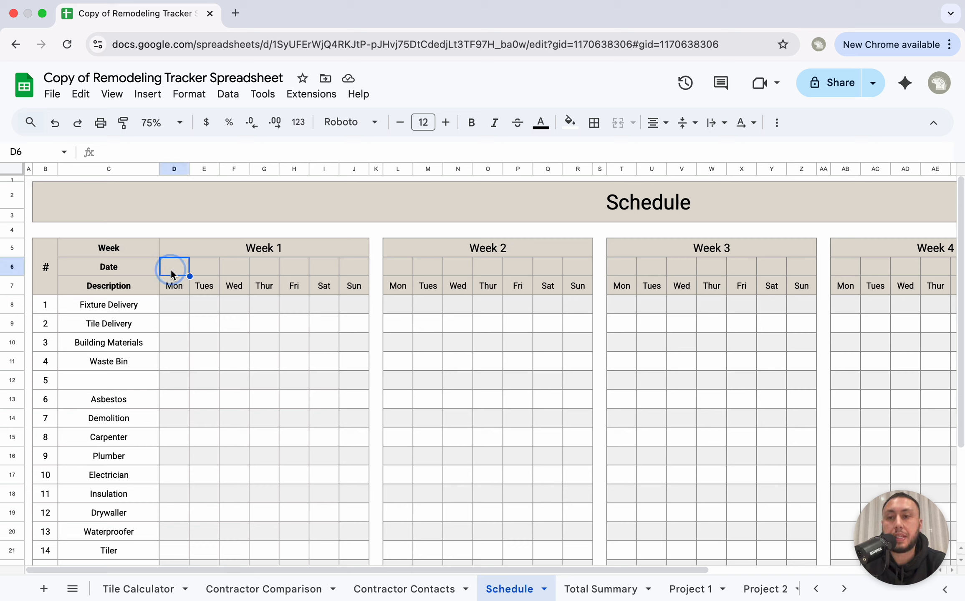
double_click(175, 267)
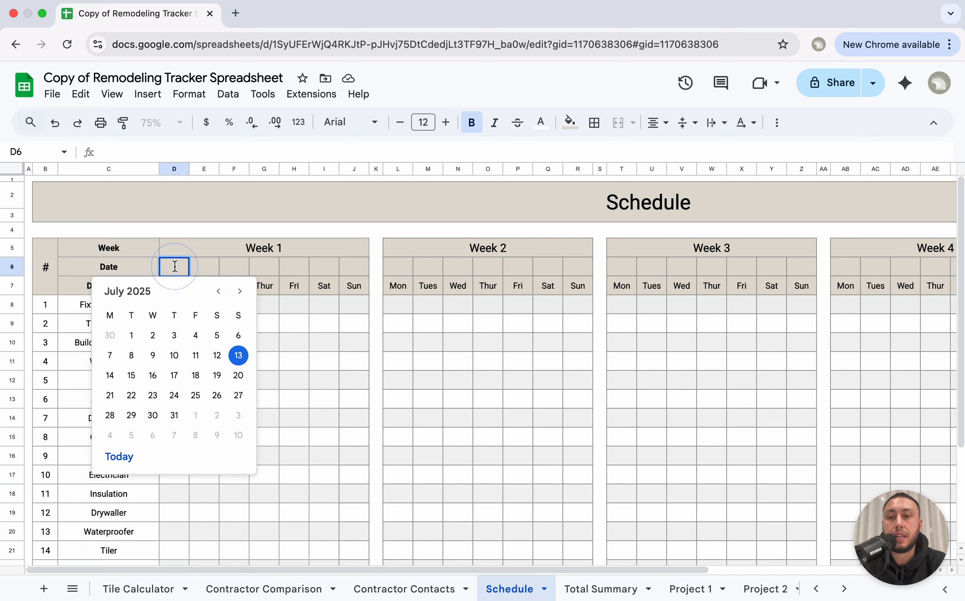
left_click(239, 291)
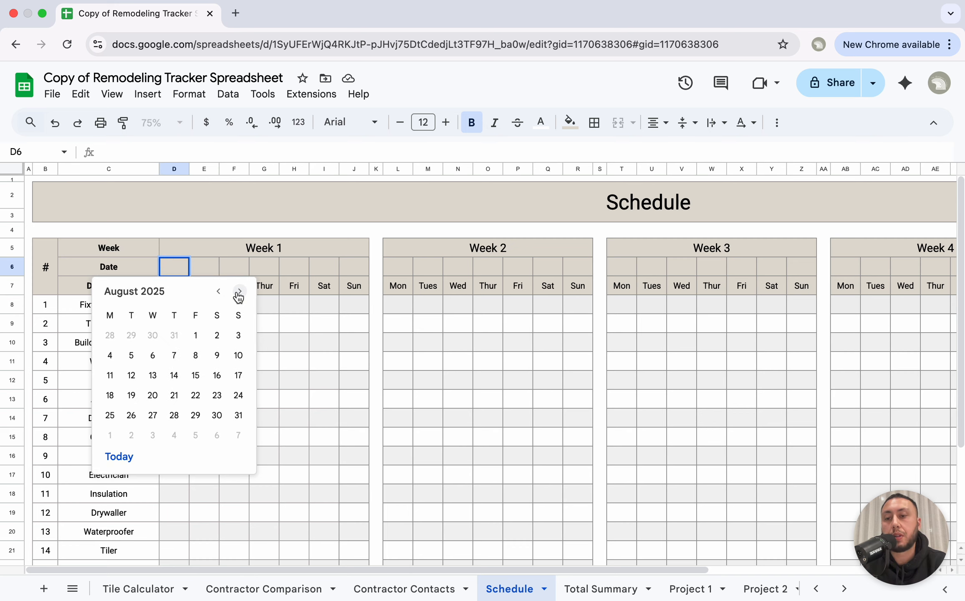
left_click(239, 291)
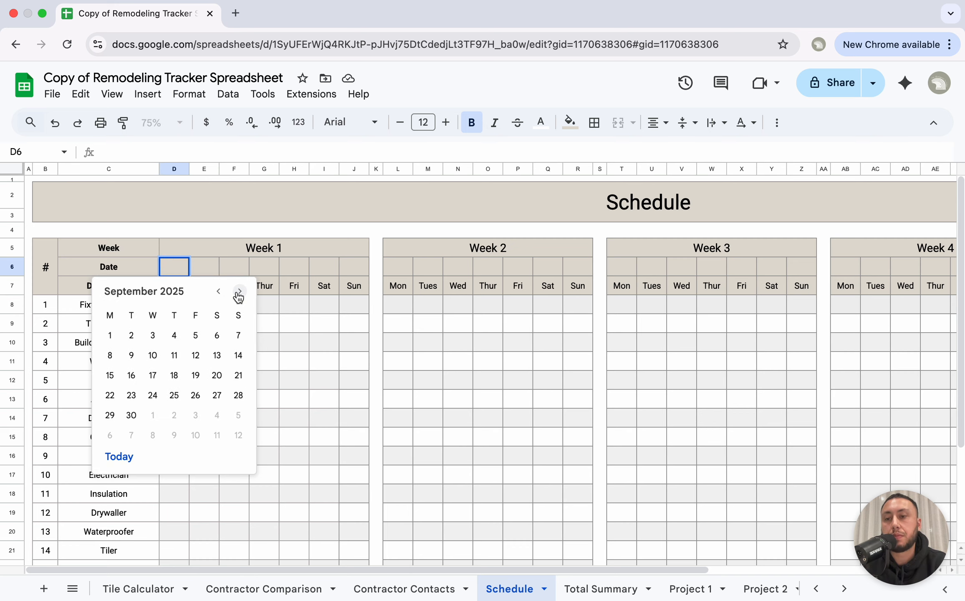
left_click(115, 334)
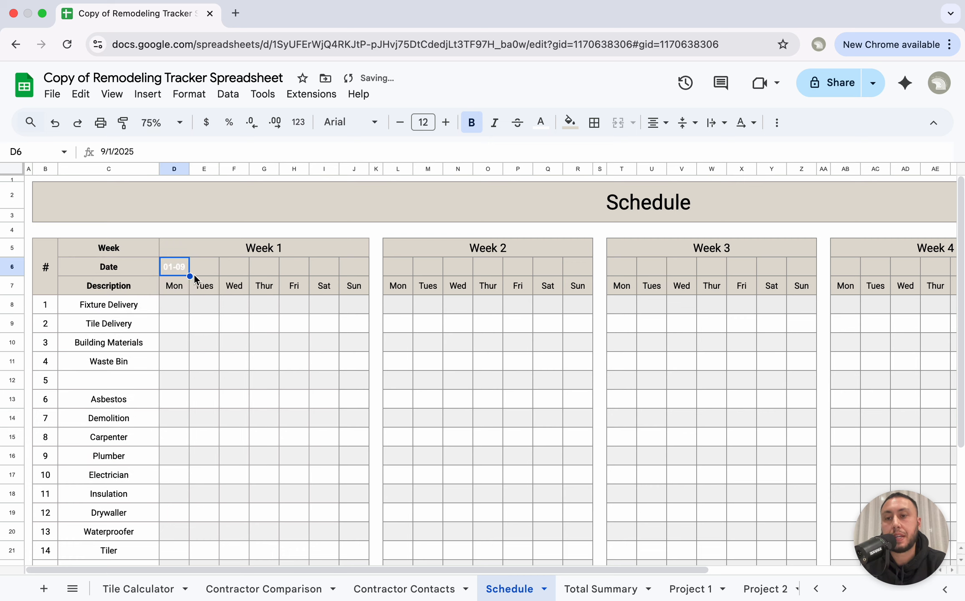
left_click_drag(190, 277, 356, 275)
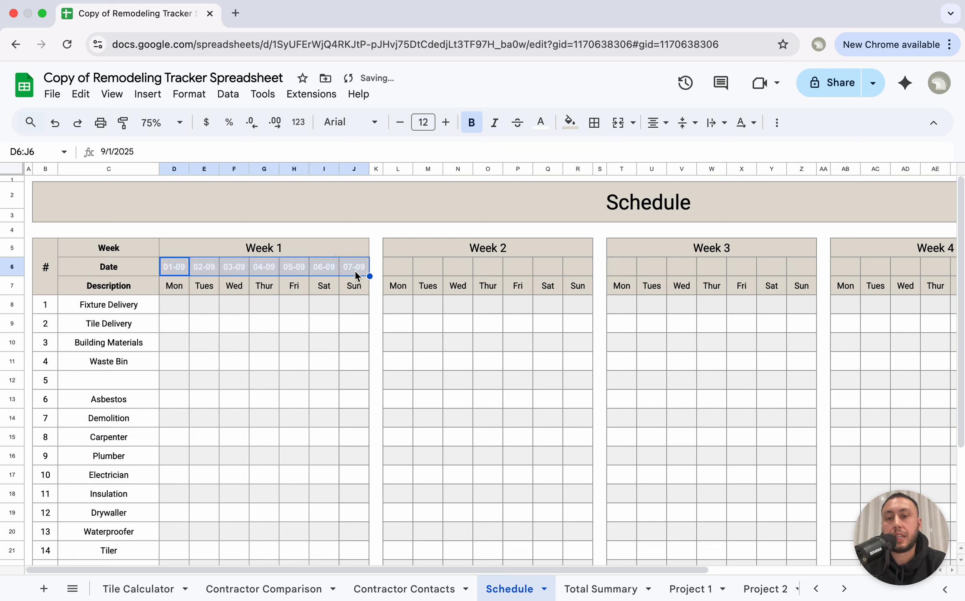
left_click(210, 324)
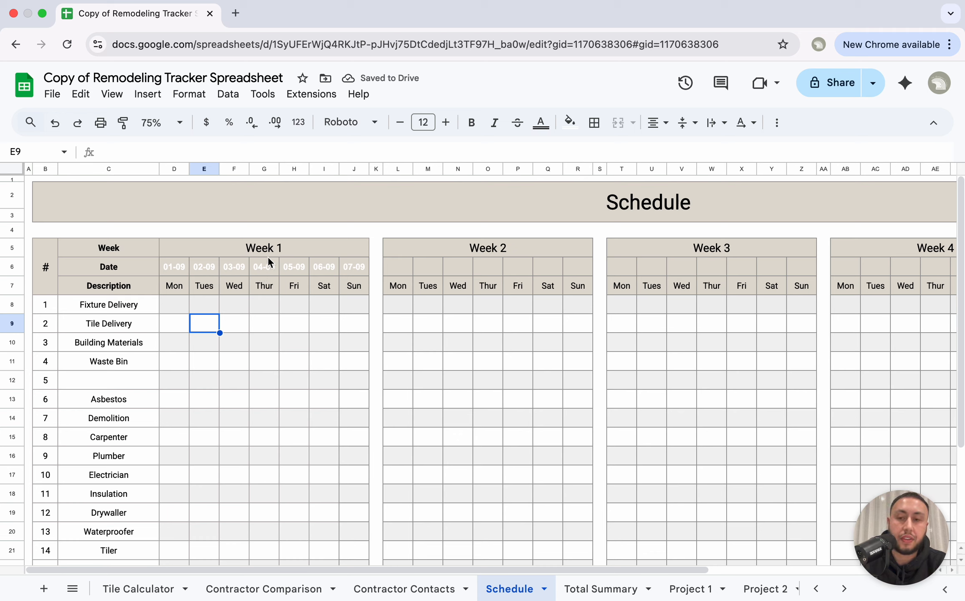
Step: Date Week 2 from 8 September, filling L6 through R6 with 08-09 to 14-09
double_click(389, 272)
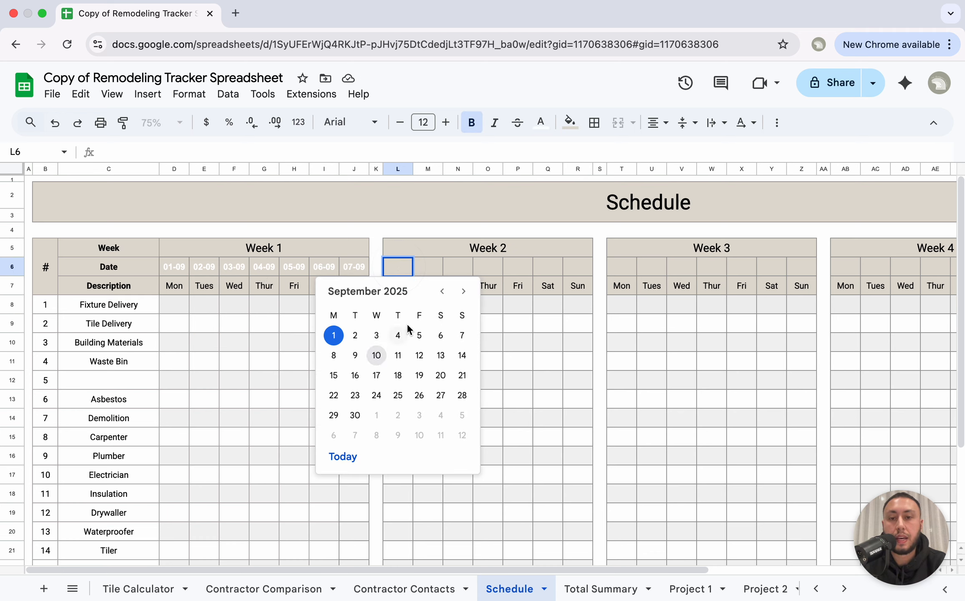
left_click(342, 355)
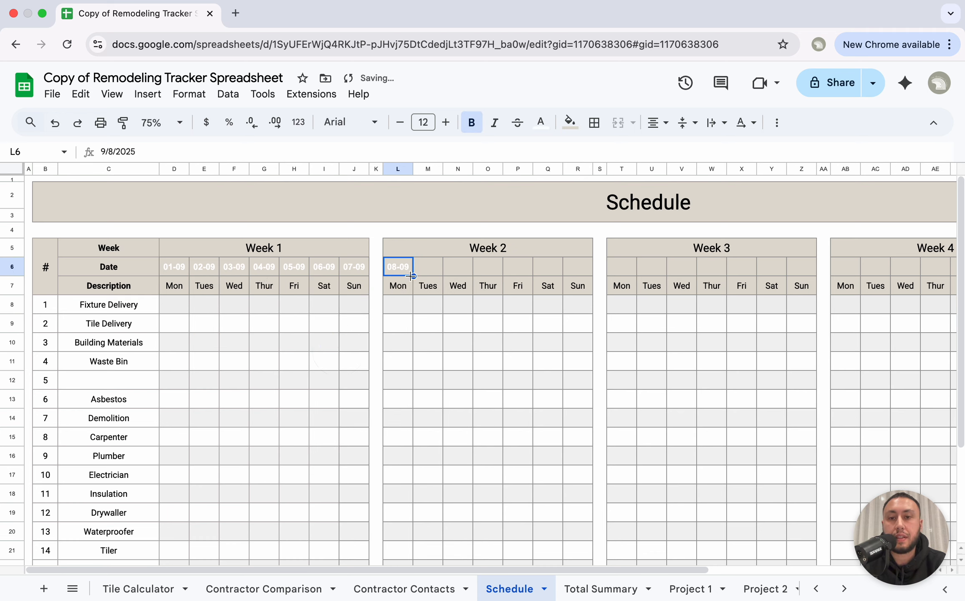
left_click_drag(413, 276, 581, 279)
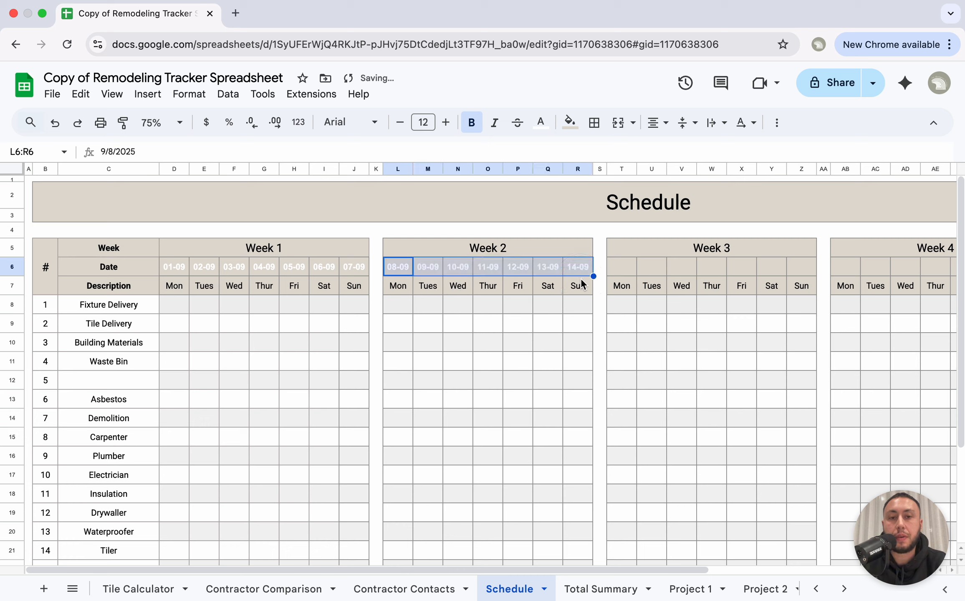
left_click(494, 430)
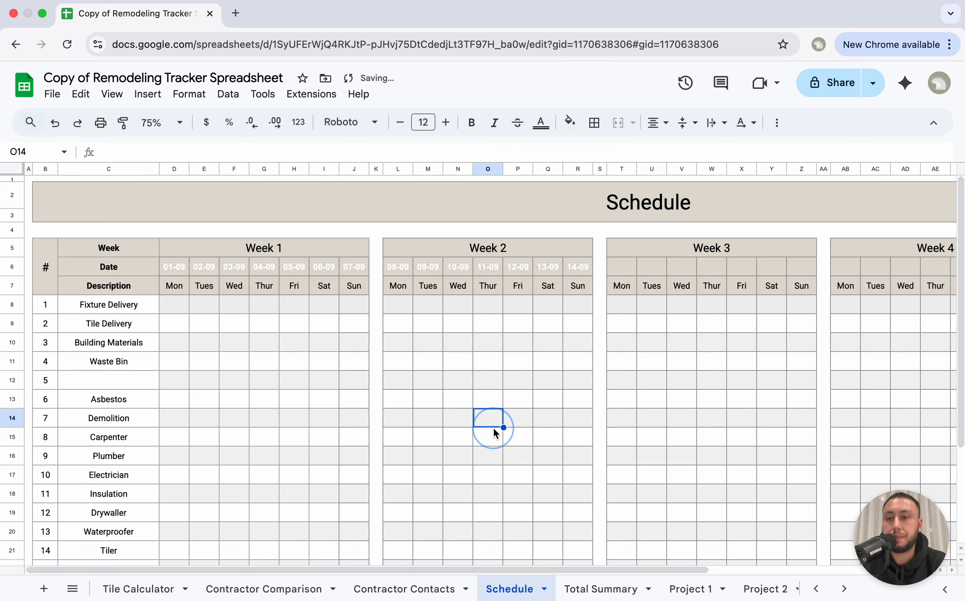
left_click(170, 308)
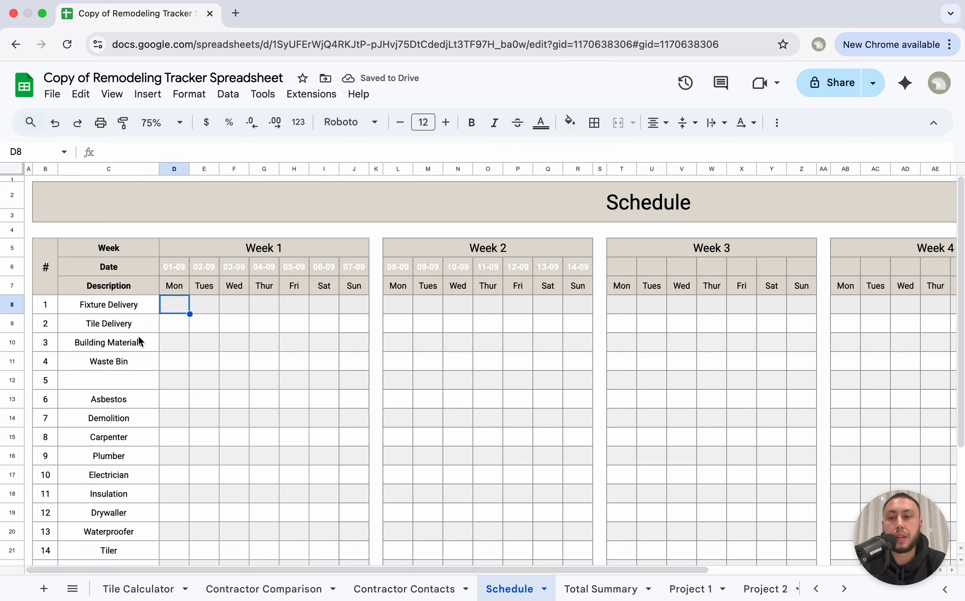
Step: Shade D8 light green and copy that fill into D9–D11 and D13 for deliveries and Asbestos
left_click(570, 123)
left_click(637, 207)
left_click(488, 398)
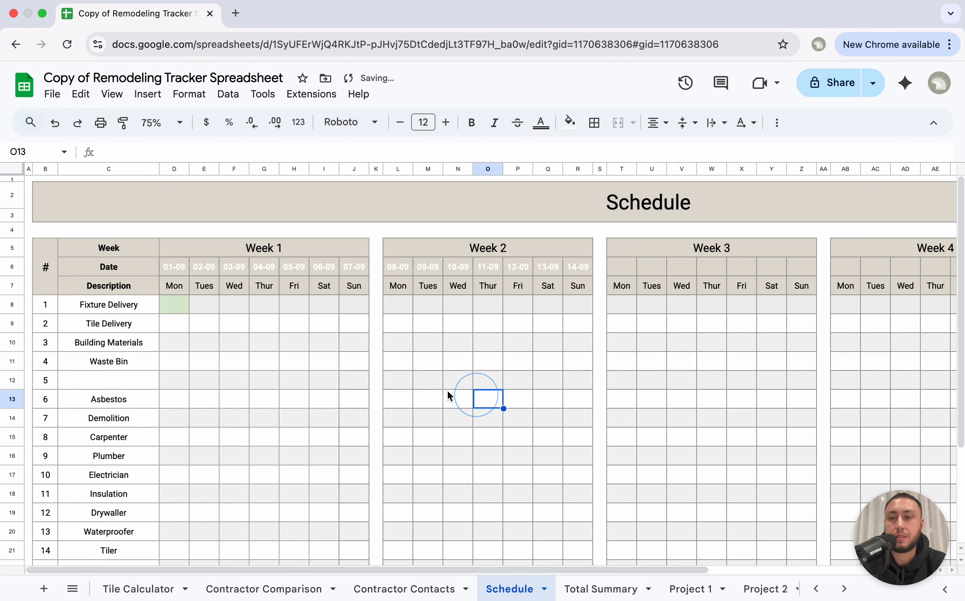
left_click(182, 308)
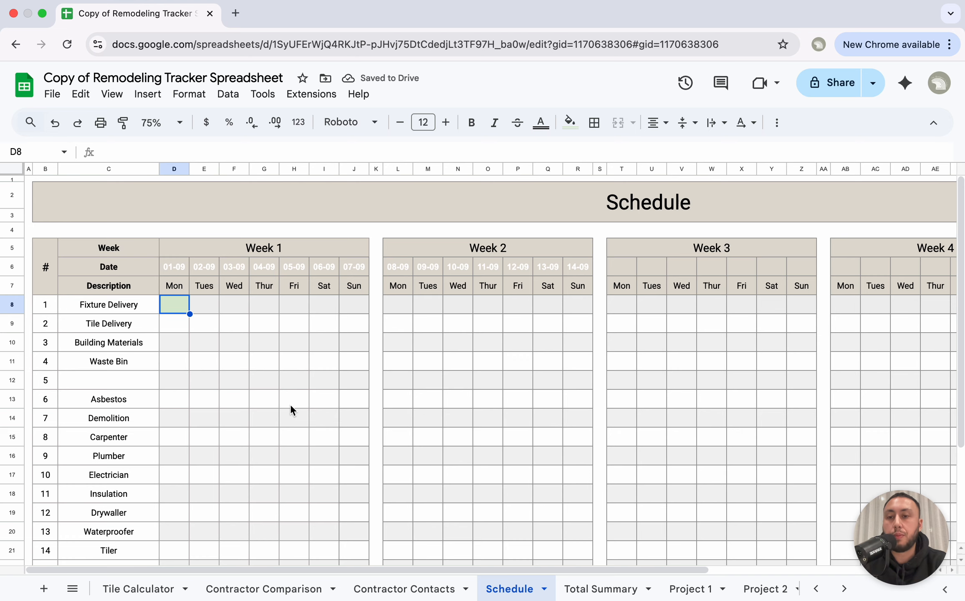
scroll(290, 404, "down", 1)
scroll(290, 404, "down", 1)
left_click(165, 270)
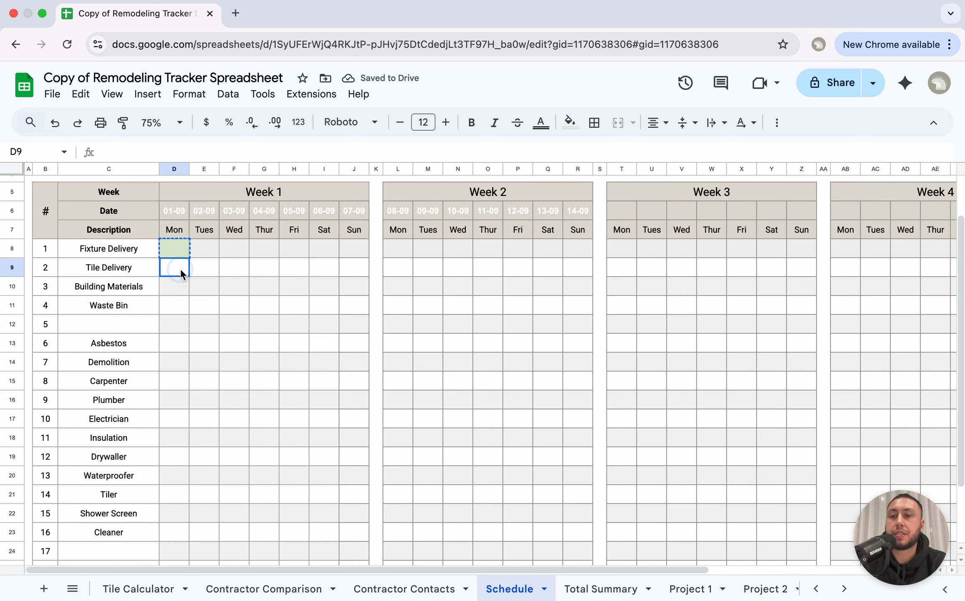
key("ctrl+v")
left_click(187, 312)
left_click(179, 288)
left_click(176, 304)
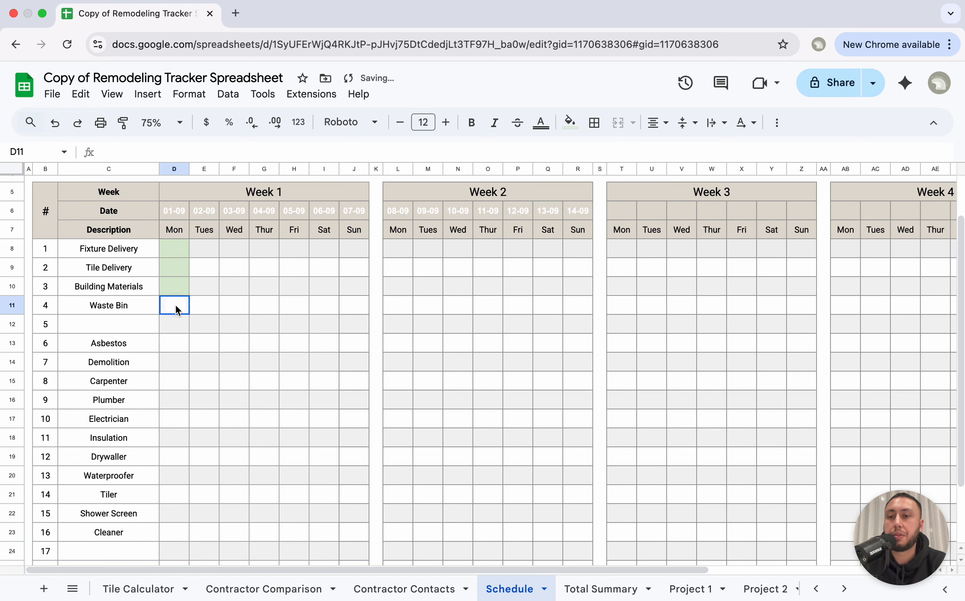
key("ctrl+v")
left_click(175, 350)
left_click_drag(174, 251, 172, 305)
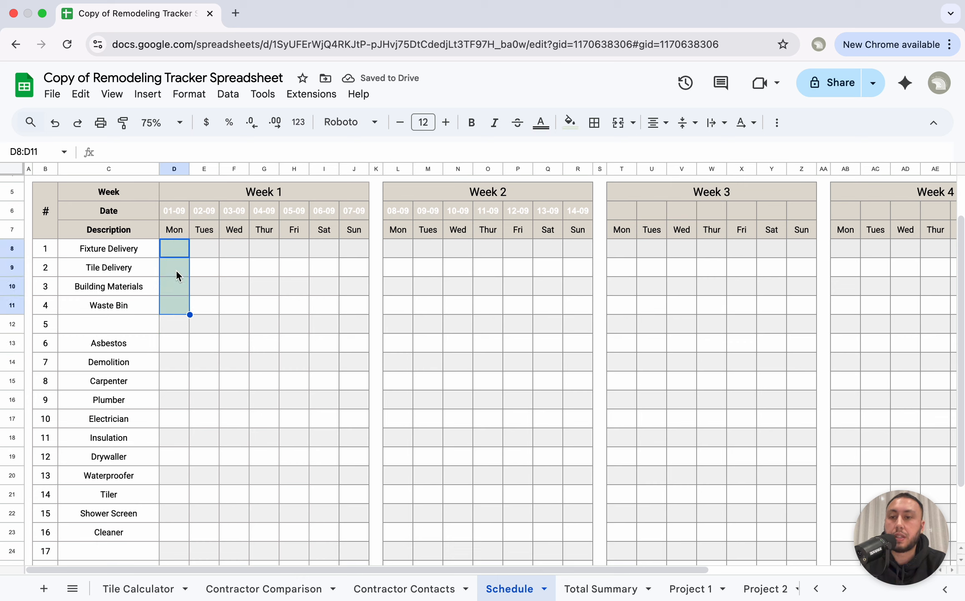
left_click(178, 349)
key("ctrl+v")
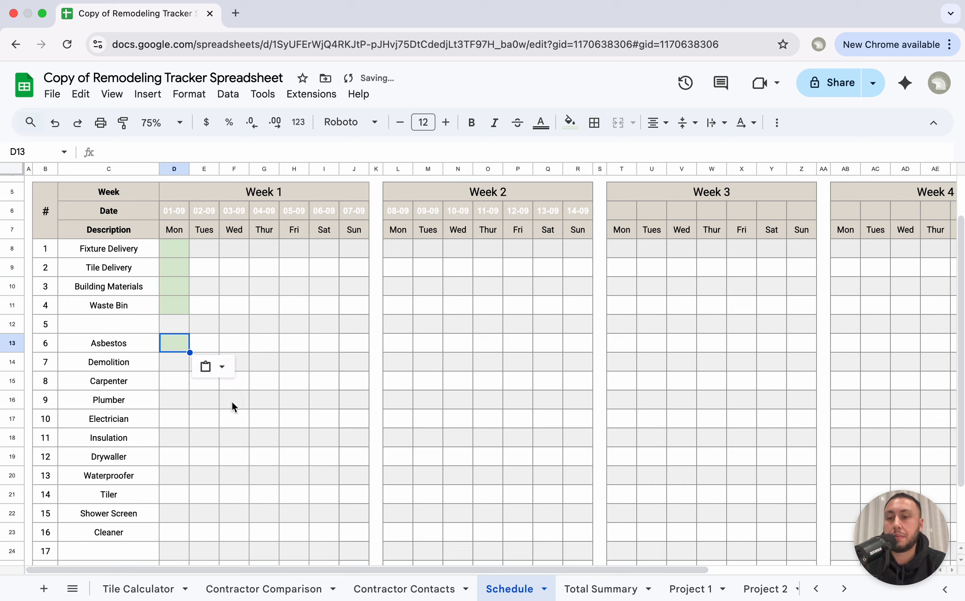
Step: Paste the green fill diagonally into E14, F15, G16 and H17, Demolition through Electrician
left_click(232, 400)
left_click(200, 363)
key("ctrl+v")
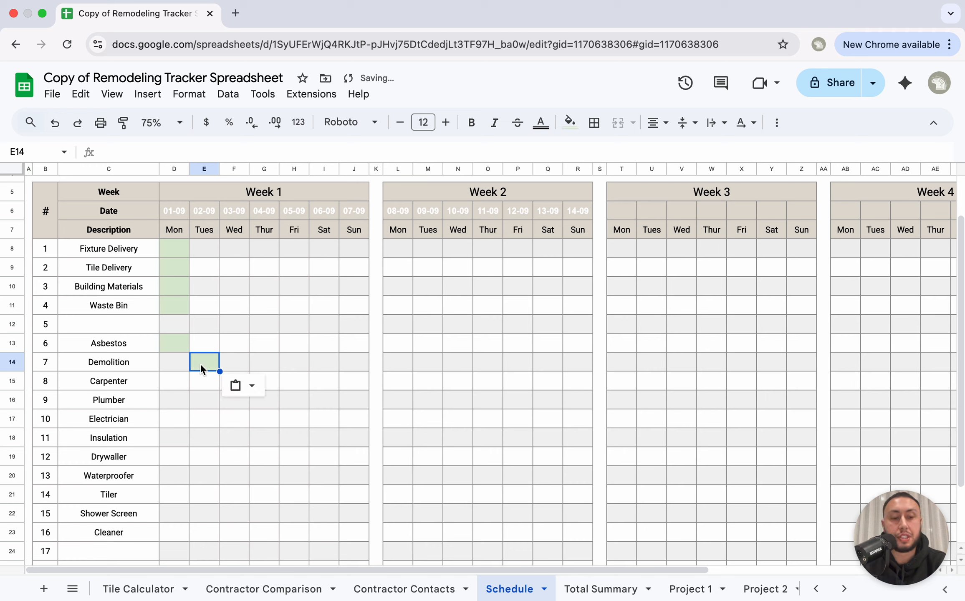
left_click_drag(200, 375, 204, 396)
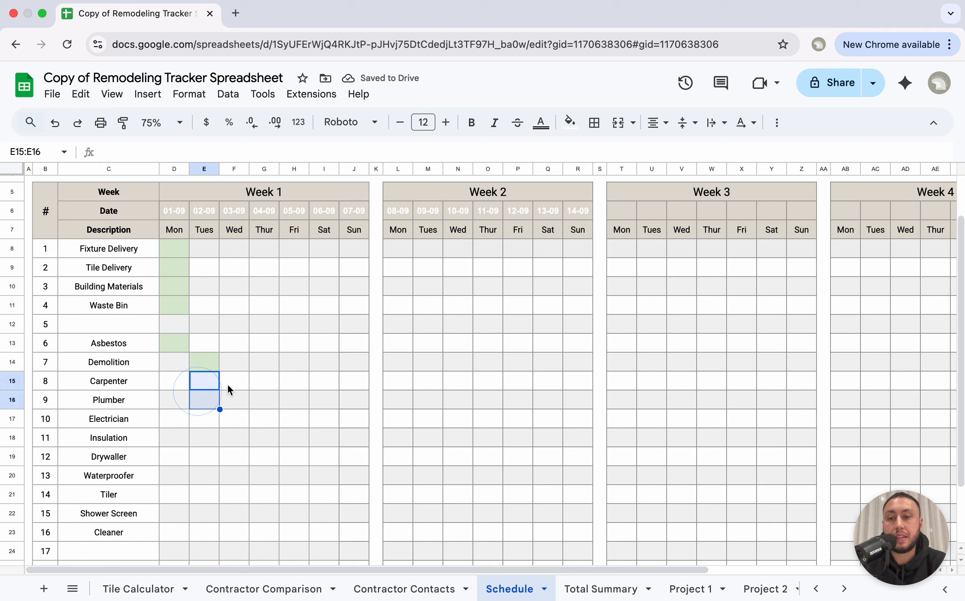
left_click(233, 382)
key("ctrl+v")
left_click(235, 413)
left_click(267, 403)
key("ctrl+v")
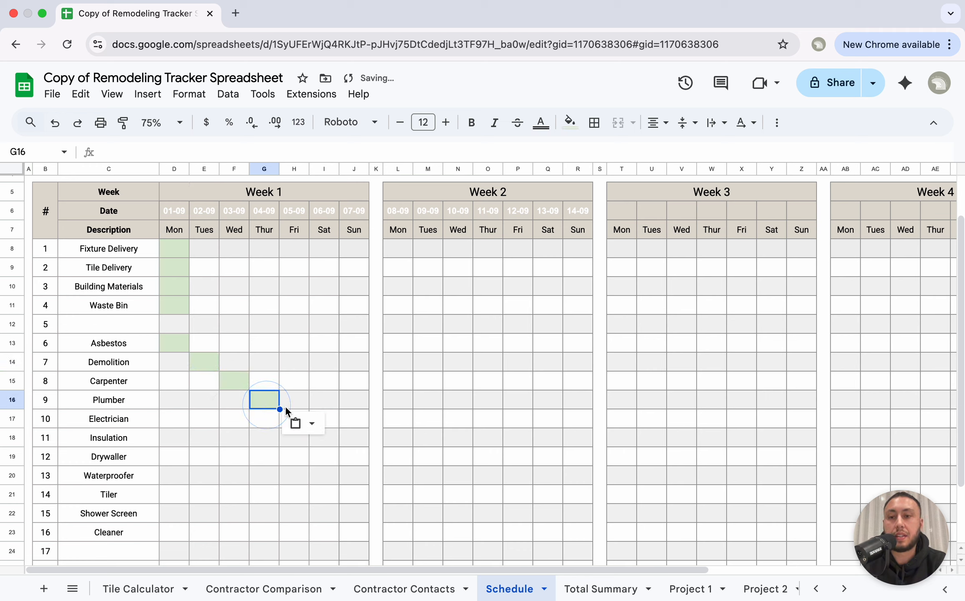
left_click(291, 456)
left_click(292, 418)
key("ctrl+v")
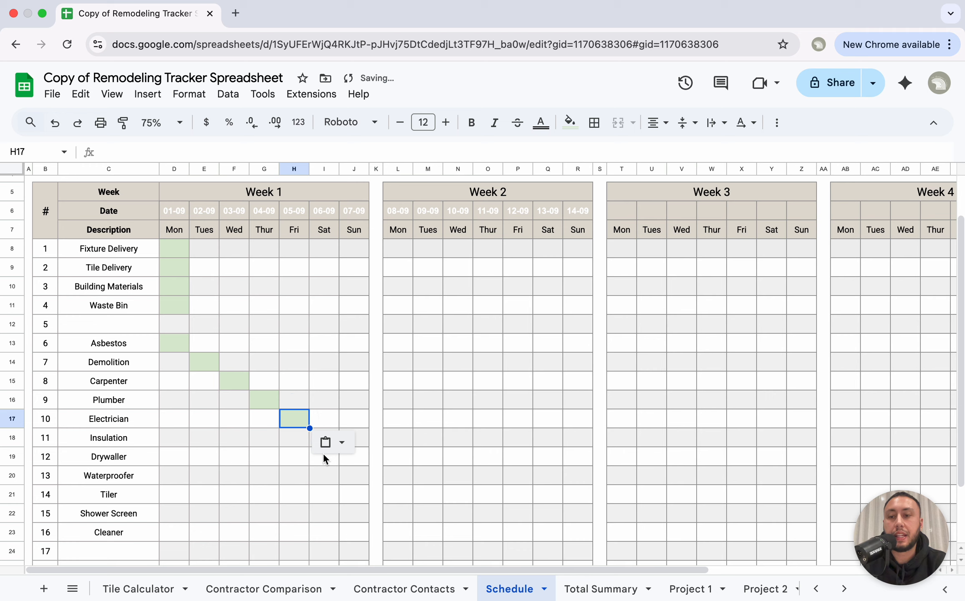
Step: Paste the green fill into L18, M19, N20 and O21 for Insulation through Tiler in Week 2
left_click(347, 476)
left_click(356, 438)
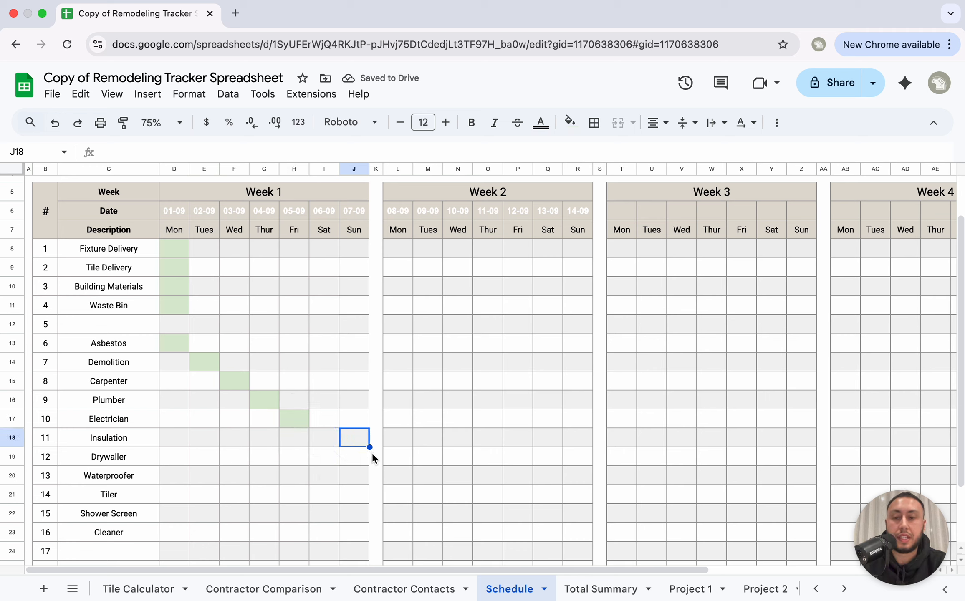
key("ctrl+v")
left_click(359, 429)
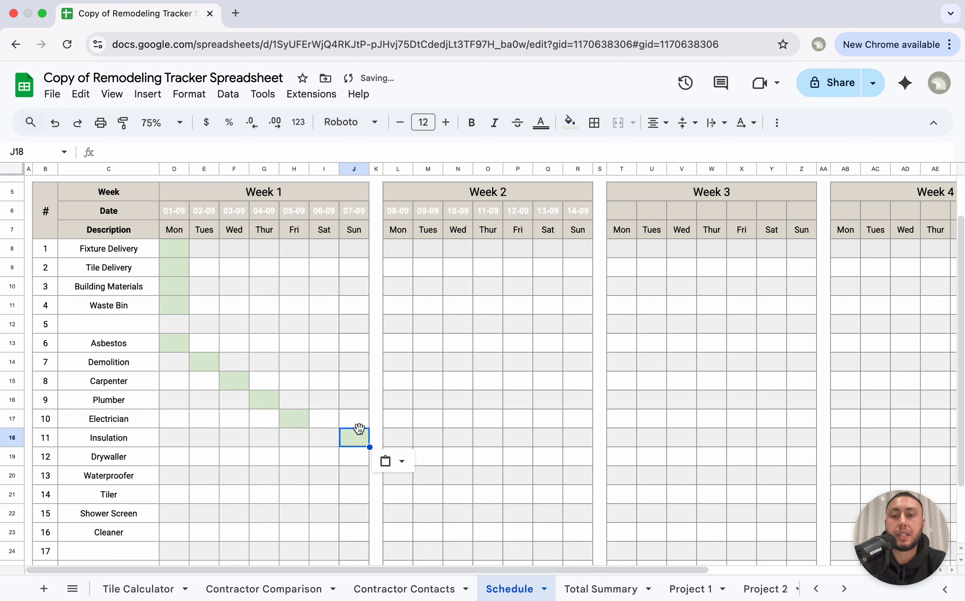
key("ctrl+z")
left_click(400, 438)
key("ctrl+v")
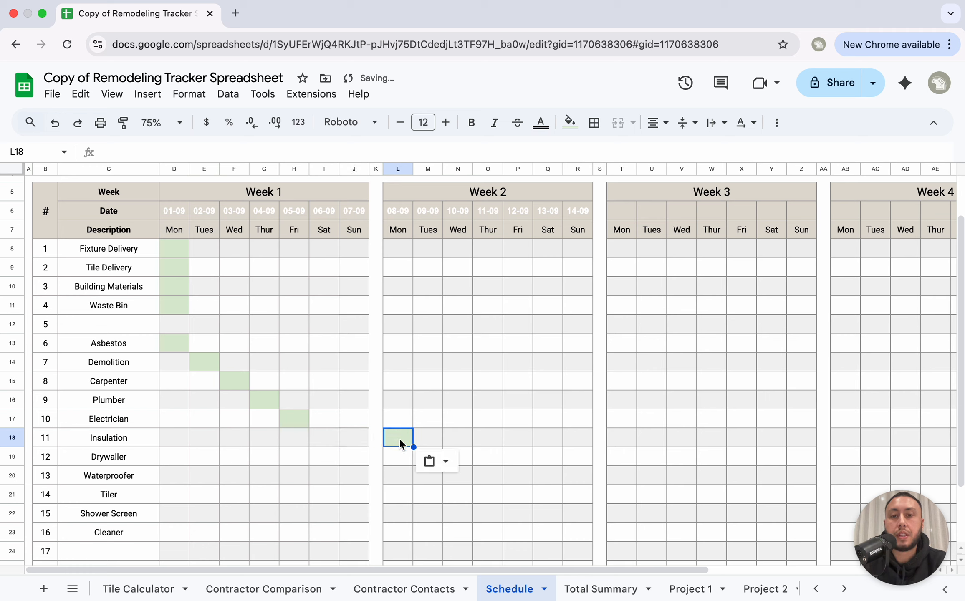
left_click(487, 452)
left_click(428, 455)
key("ctrl+v")
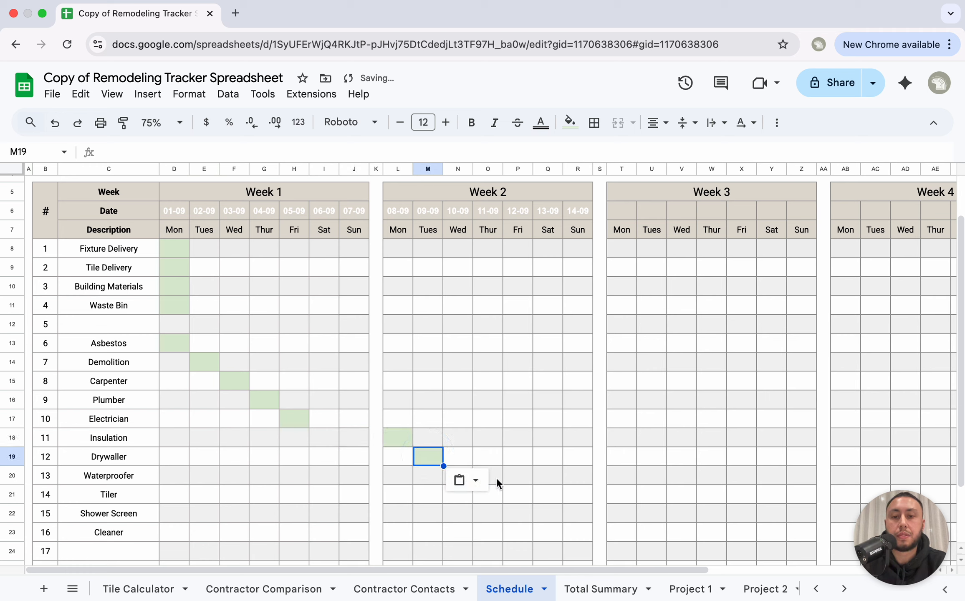
left_click(463, 477)
key("ctrl+v")
left_click(531, 495)
left_click(493, 494)
key("ctrl+v")
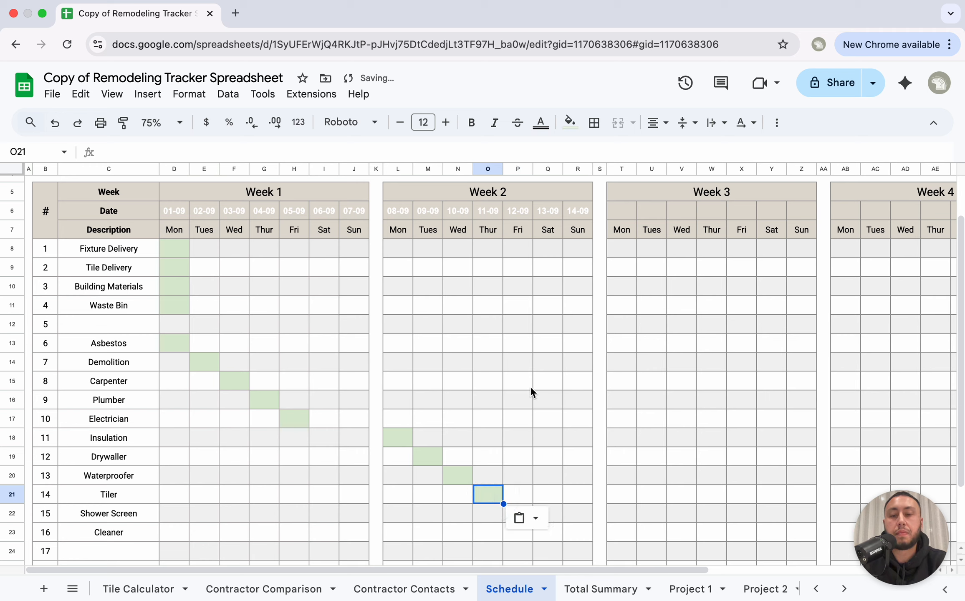
left_click(531, 386)
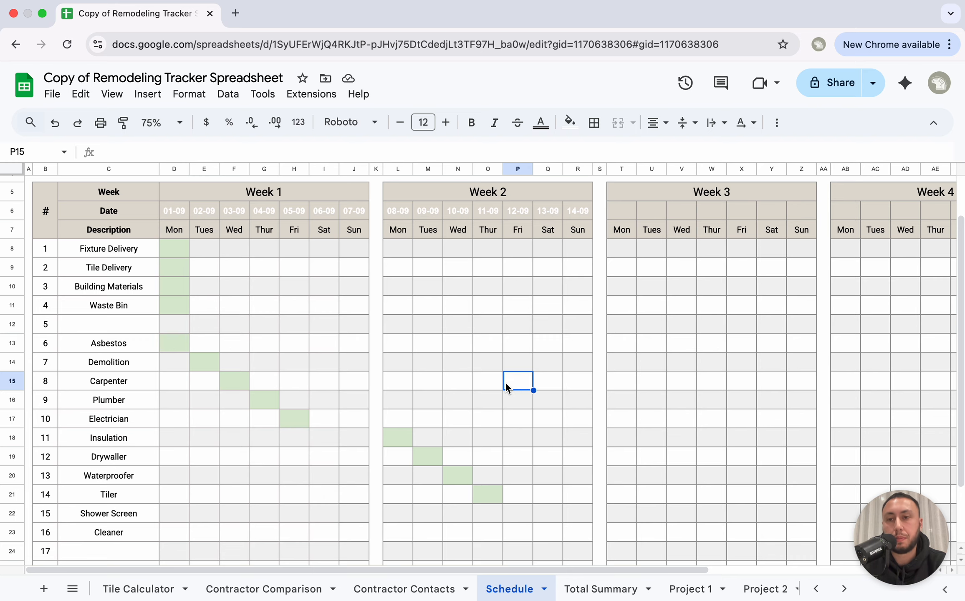
Step: Extend the Plumber's green bar by copying G16 into H16 and I16
scroll(496, 392, "down", 4)
scroll(496, 392, "up", 3)
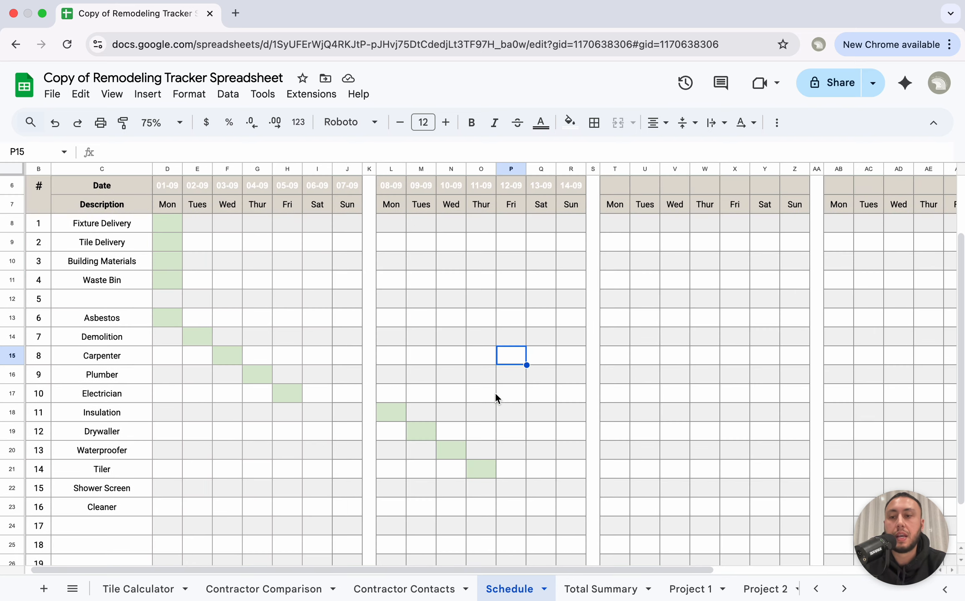
scroll(495, 392, "up", 2)
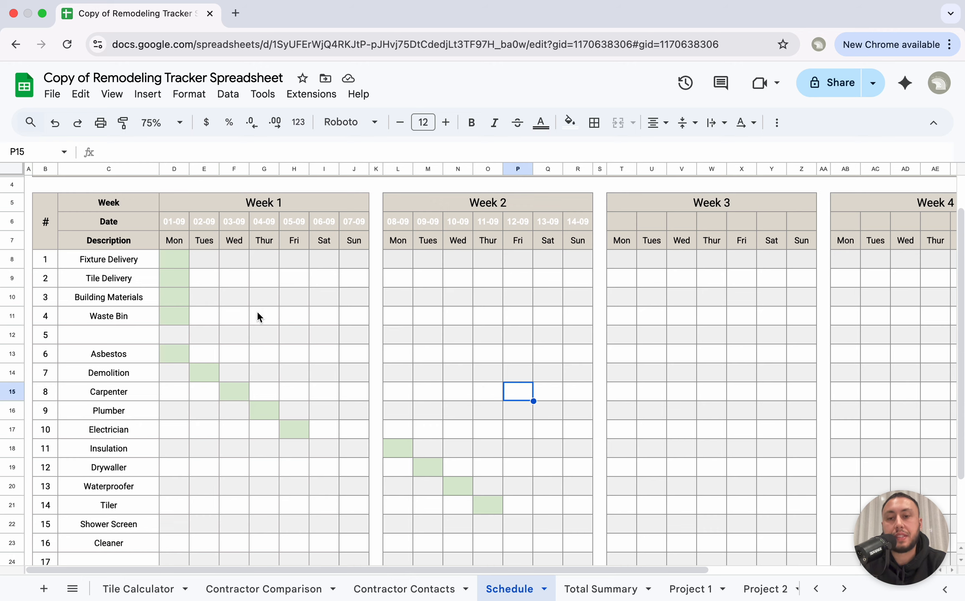
left_click_drag(183, 267, 491, 505)
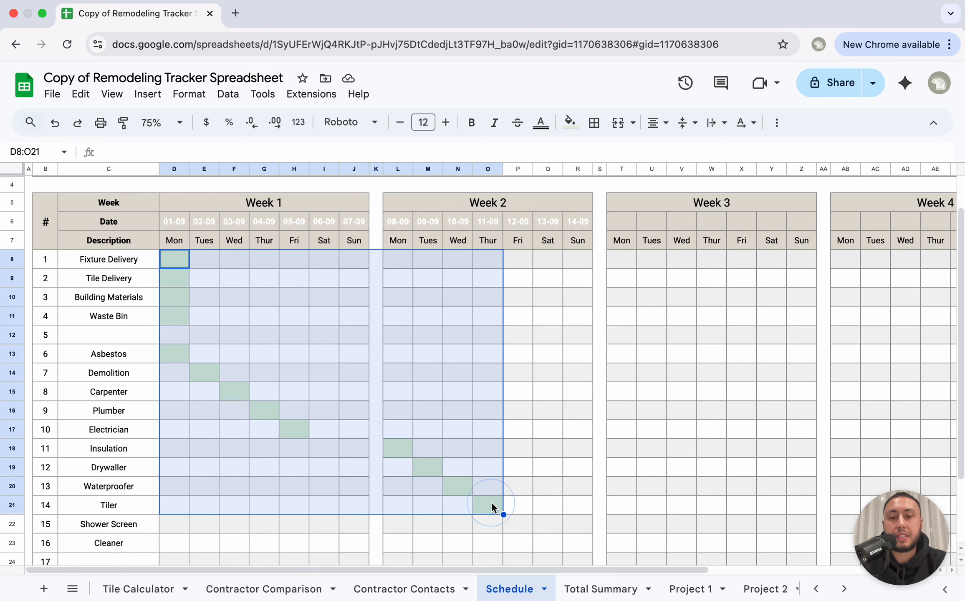
left_click(282, 399)
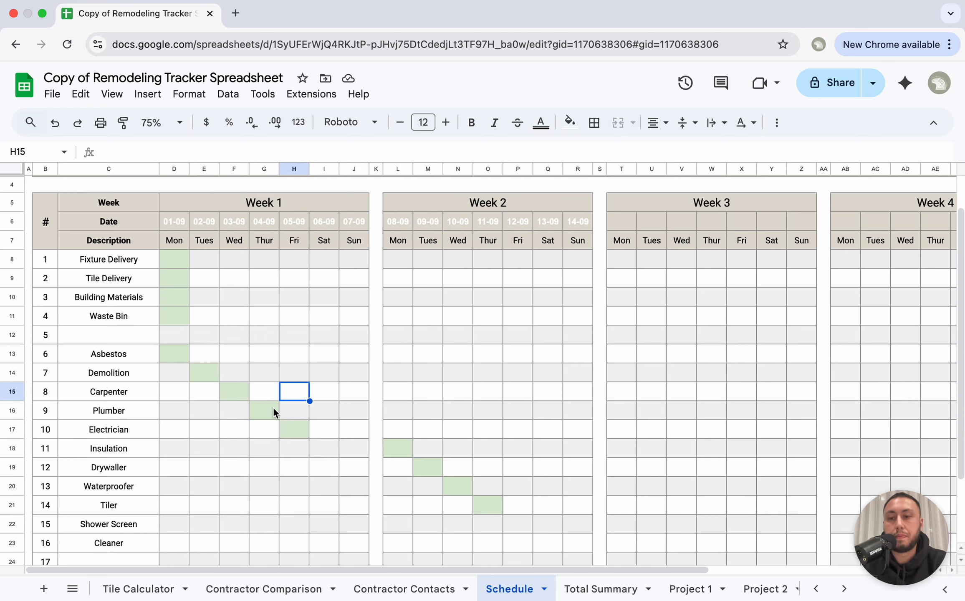
left_click(267, 409)
key("super+c")
left_click(297, 409)
key("super+v")
left_click(326, 410)
key("super+v")
left_click(299, 418)
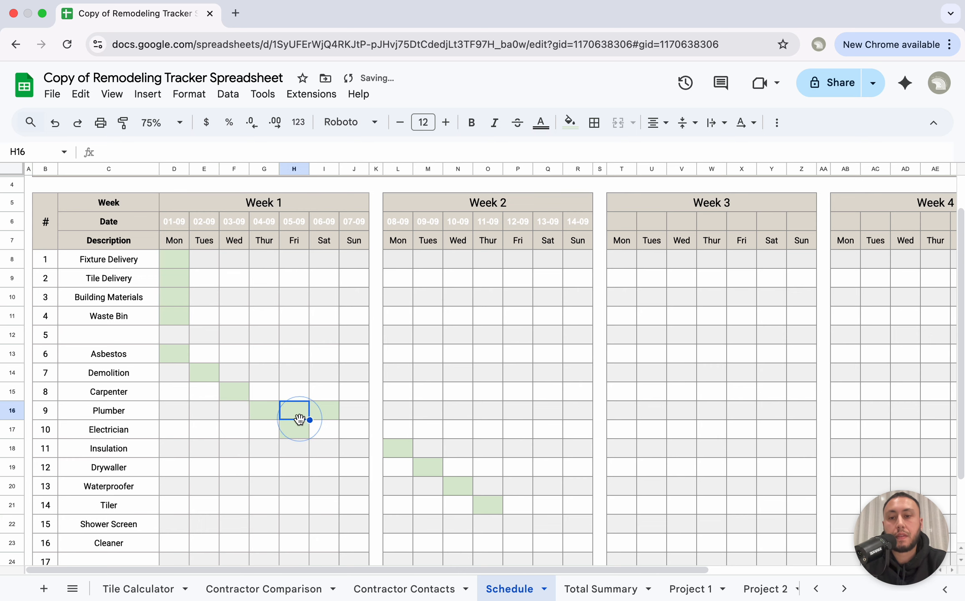
left_click(297, 431)
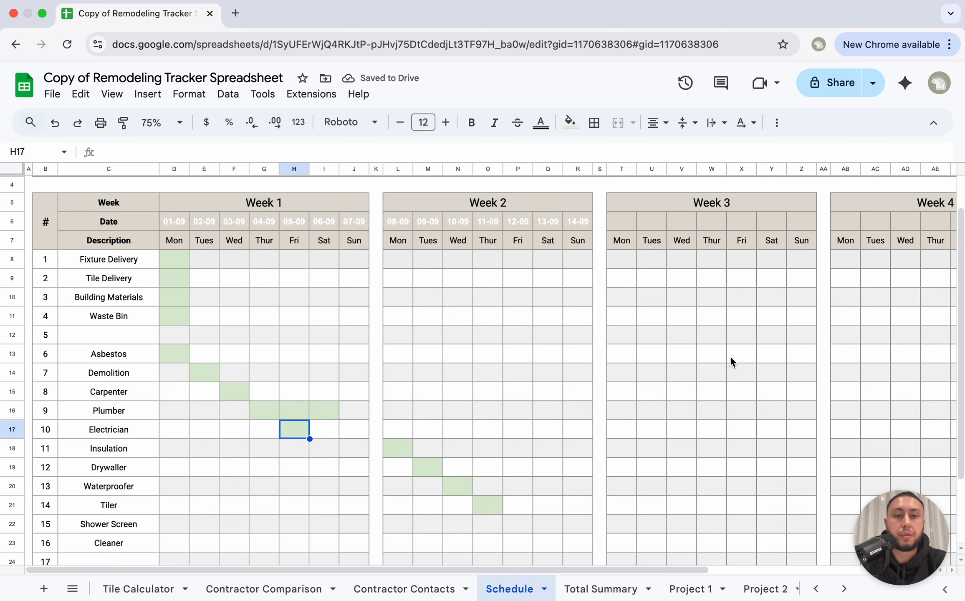
Step: Switch to the Total Summary sheet
scroll(730, 356, "right", 5)
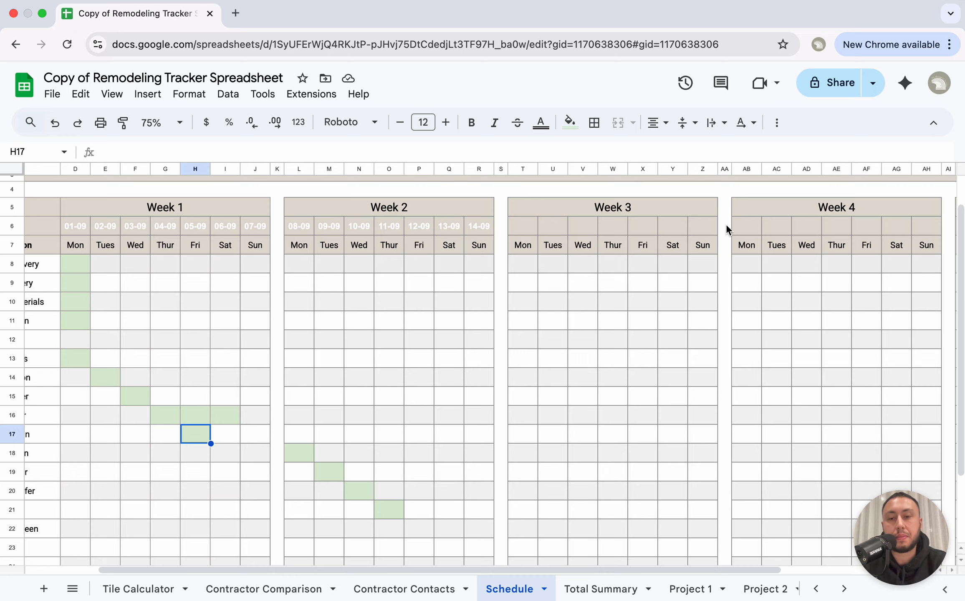
scroll(727, 224, "left", 3)
scroll(726, 224, "up", 2)
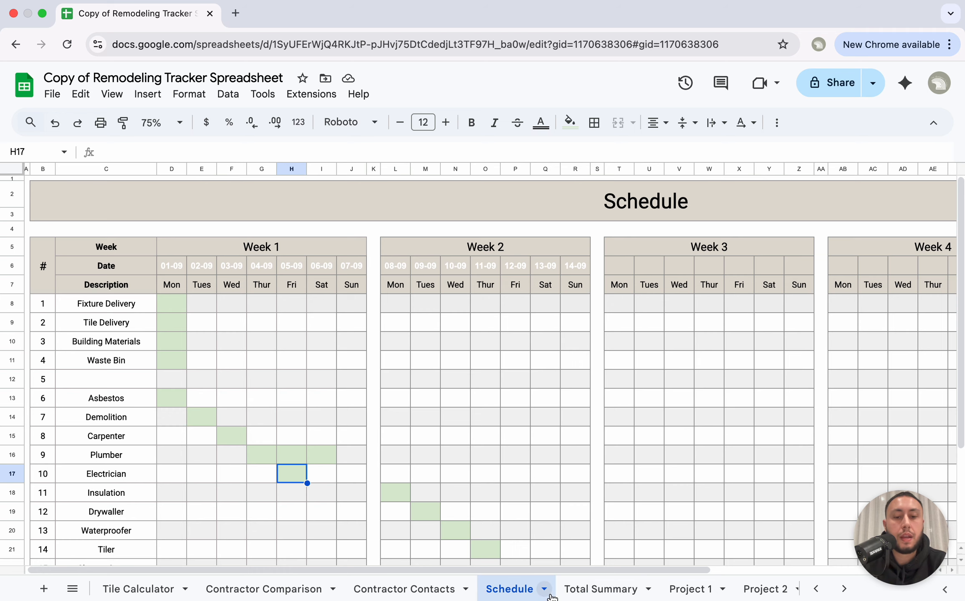
left_click(601, 589)
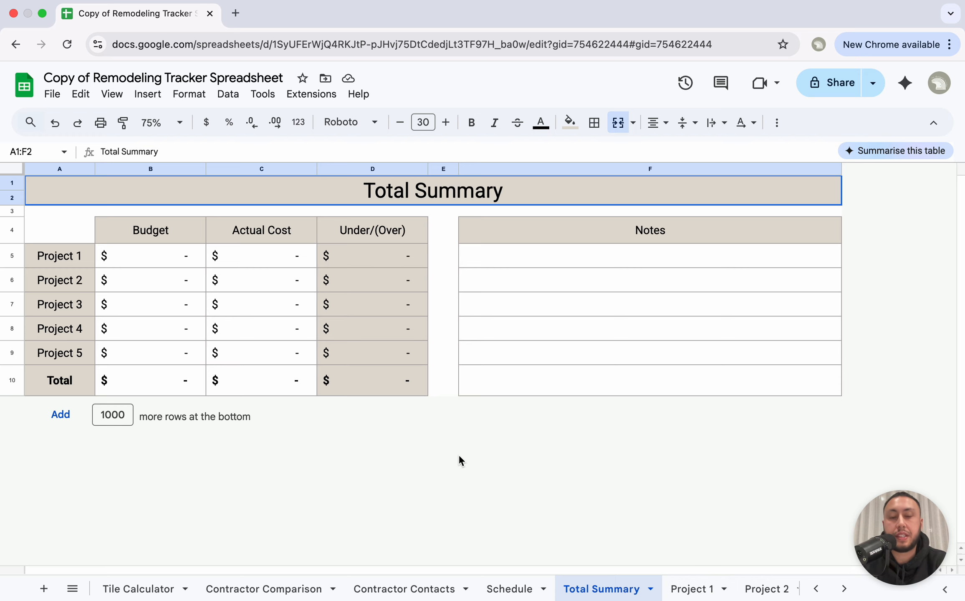
Step: Go to the Project 1 sheet and clear a stray 'f' entered in Notes cell G26
left_click(692, 588)
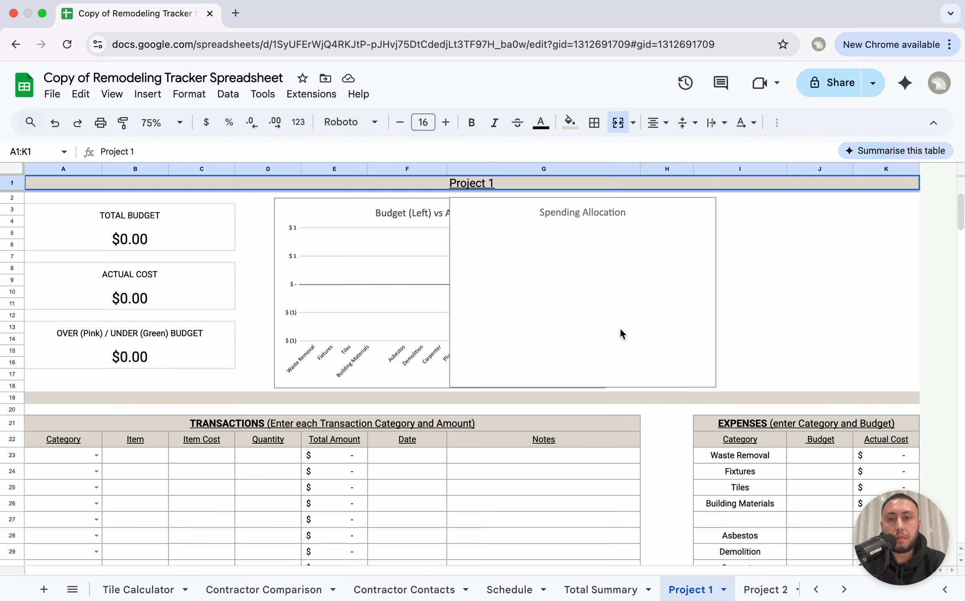
left_click(584, 459)
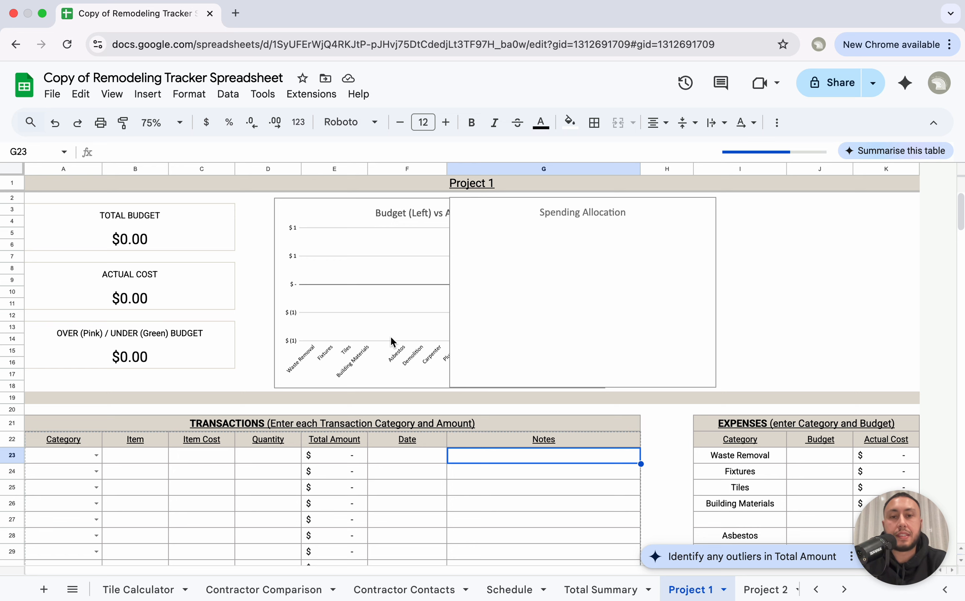
scroll(391, 340, "down", 2)
left_click(535, 452)
type("f")
key("Return")
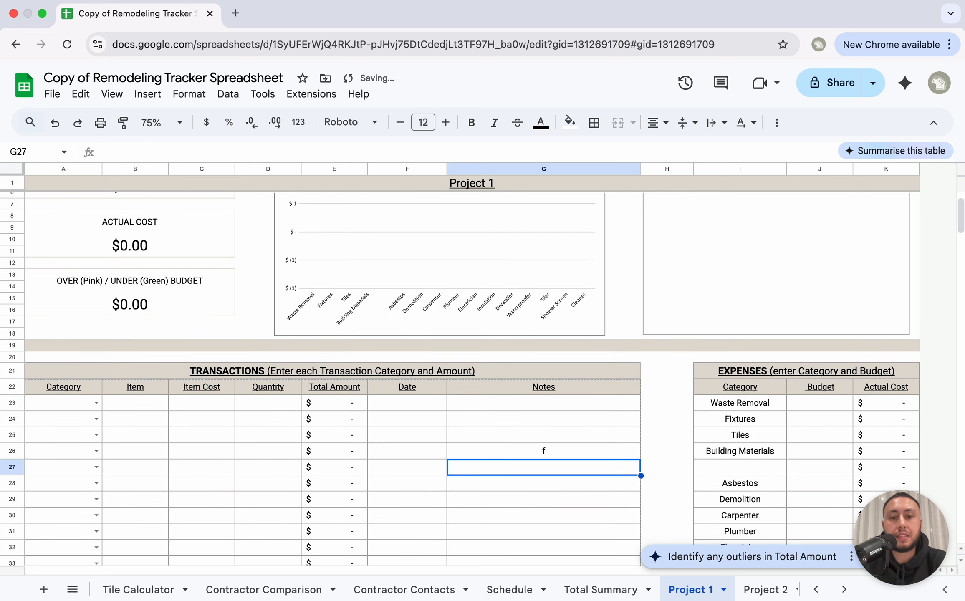
left_click(569, 455)
key("Delete")
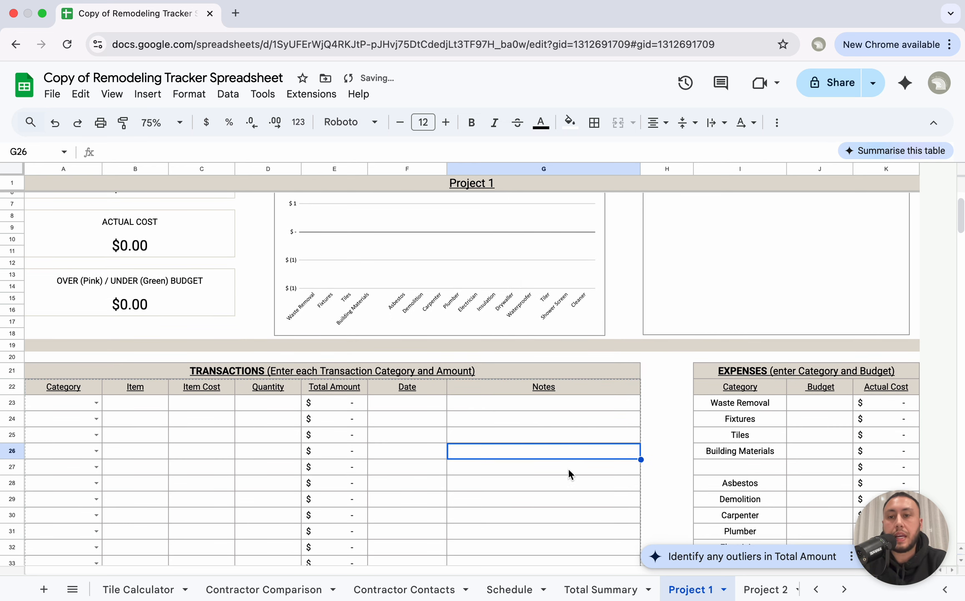
scroll(569, 478, "up", 2)
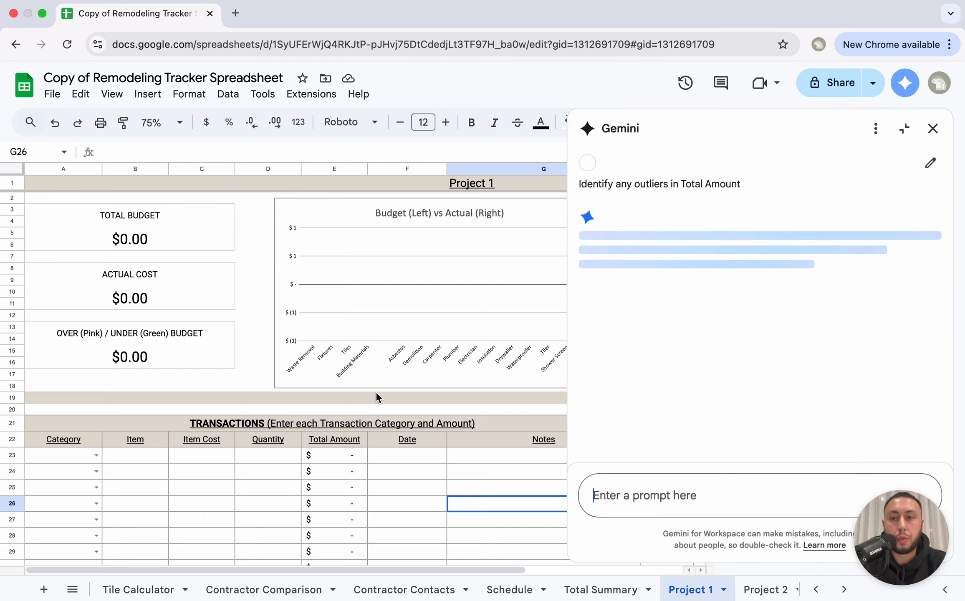
Step: Close the Gemini panel and scroll through the Transactions and Expenses tables
left_click(931, 128)
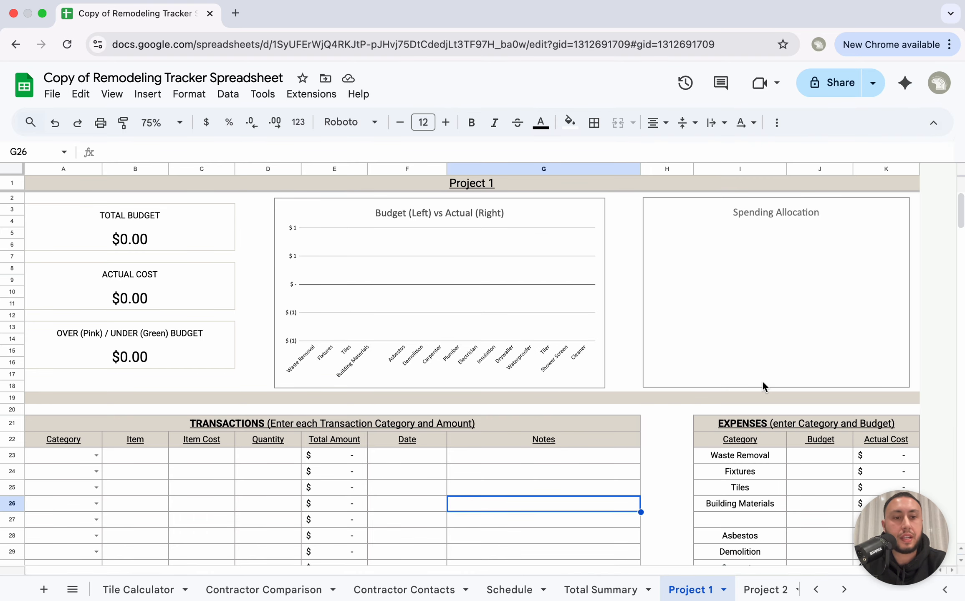
scroll(763, 376, "down", 5)
scroll(741, 311, "down", 3)
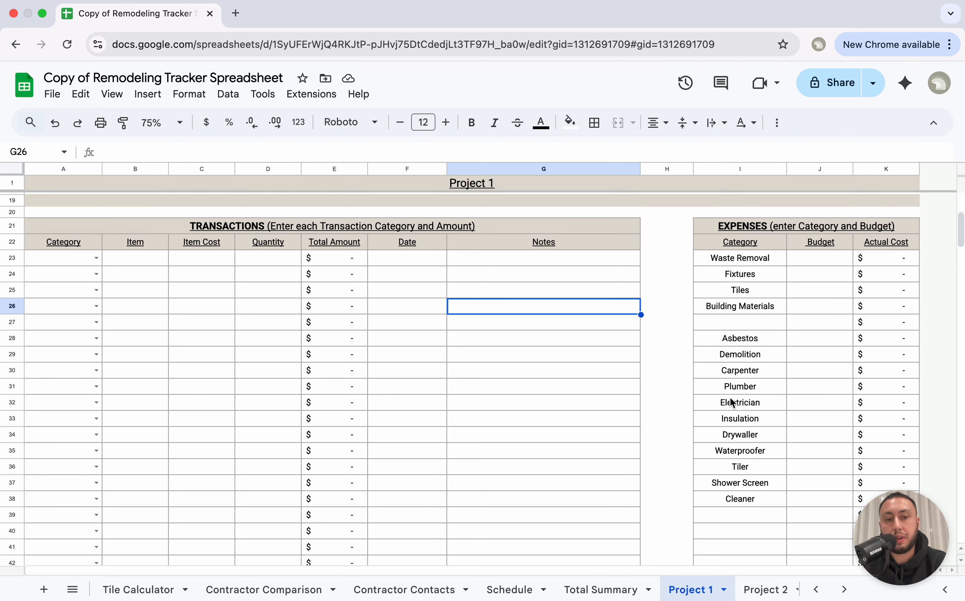
scroll(736, 497, "down", 3)
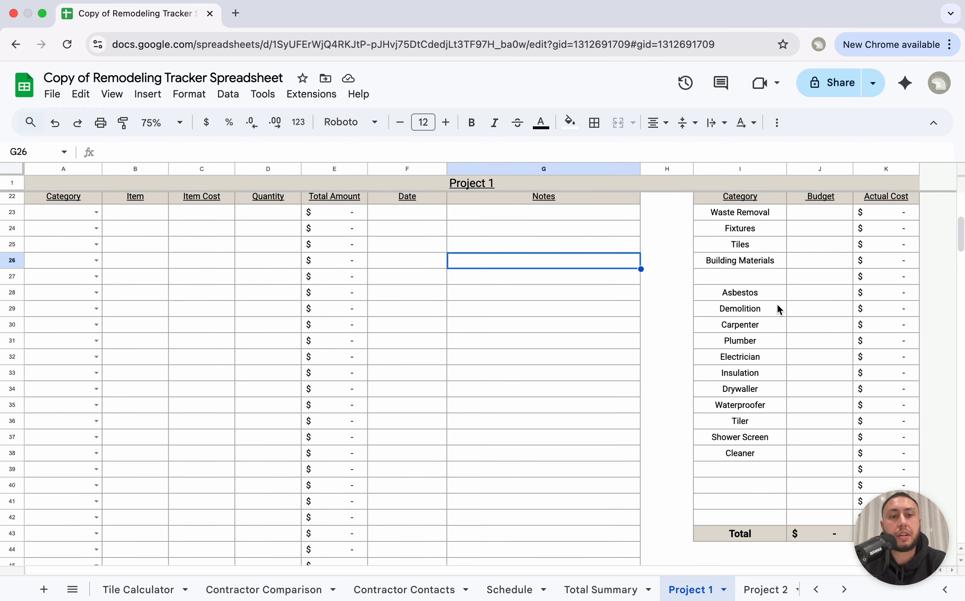
scroll(777, 308, "up", 2)
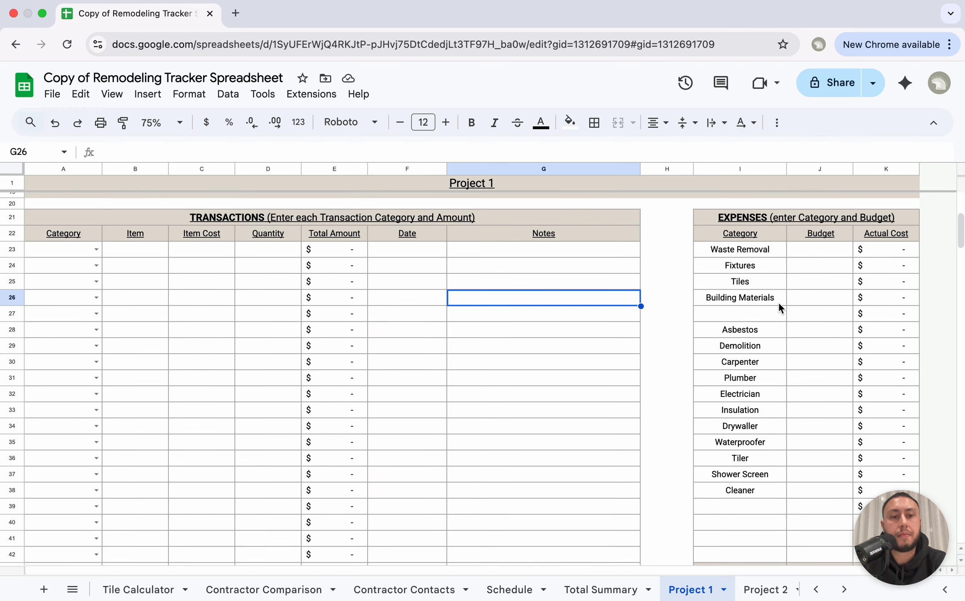
Step: Enter 3000 as the Asbestos budget in J28 and check the updated budget charts
left_click(821, 336)
left_click(741, 328)
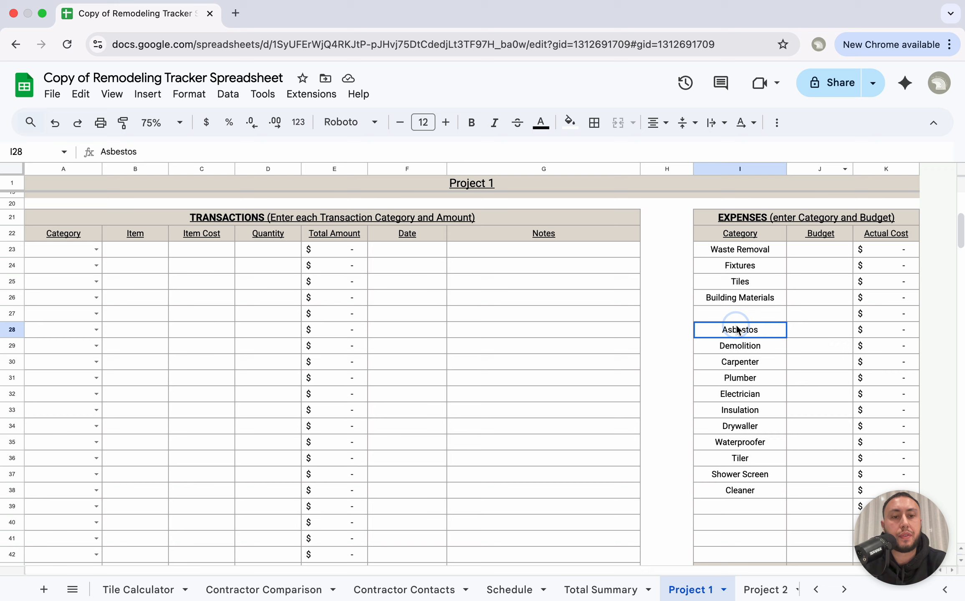
left_click(814, 330)
type("3000")
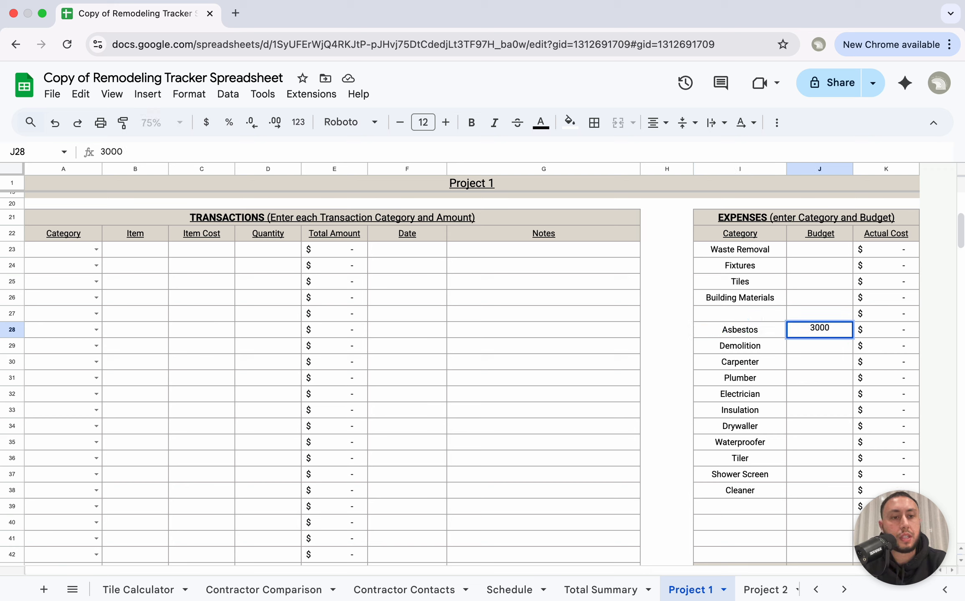
key("Return")
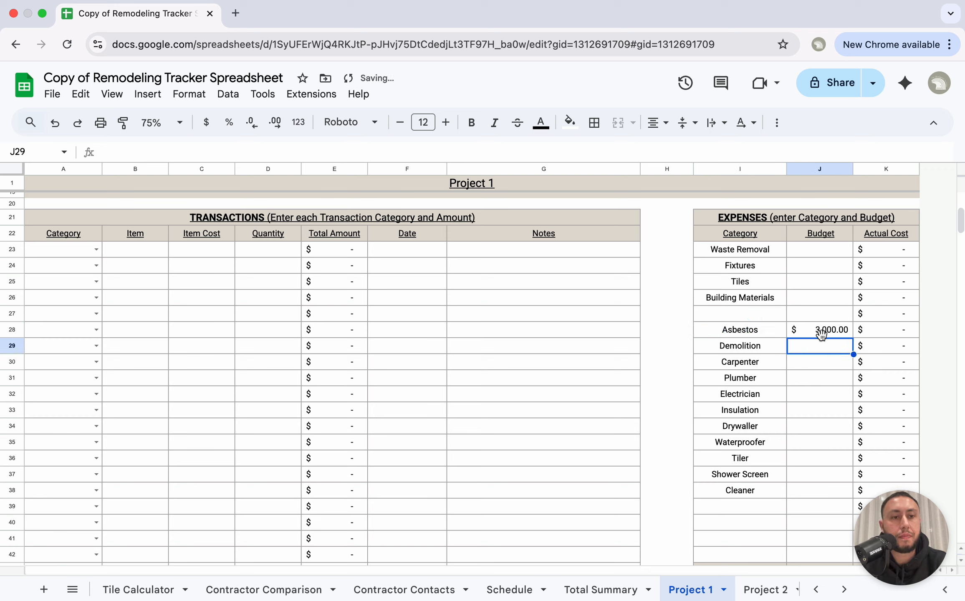
scroll(825, 365, "up", 5)
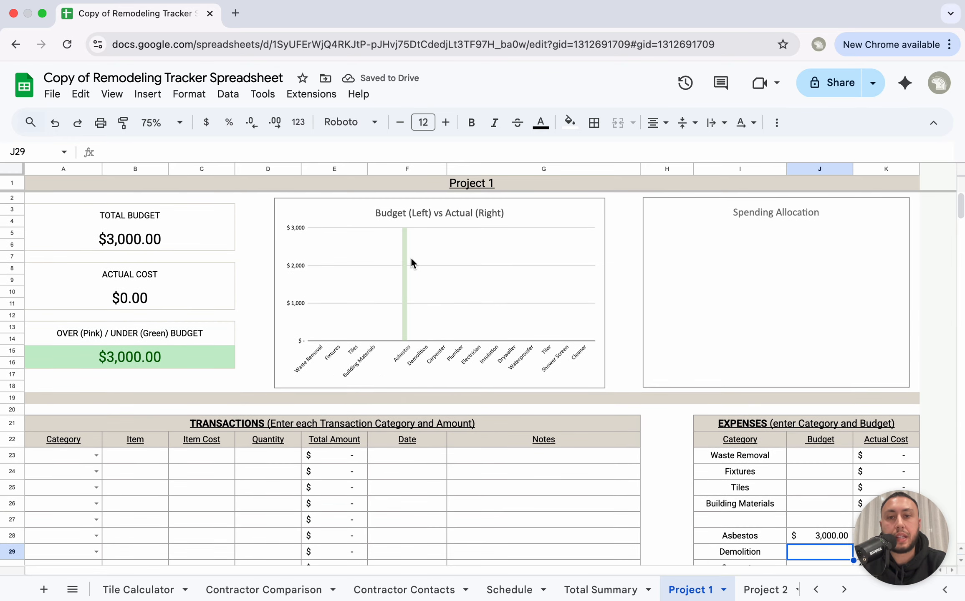
scroll(402, 255, "down", 3)
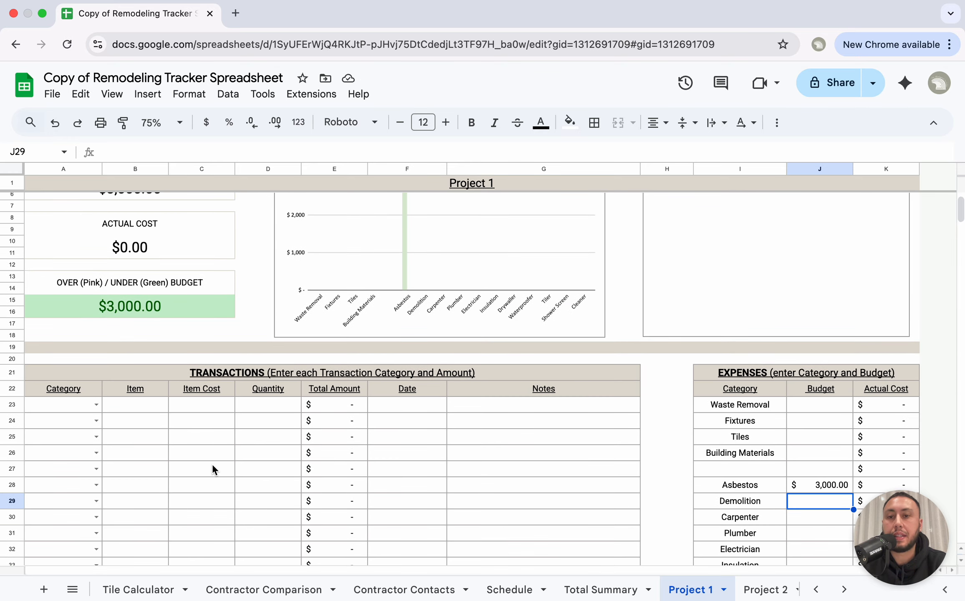
scroll(212, 464, "up", 3)
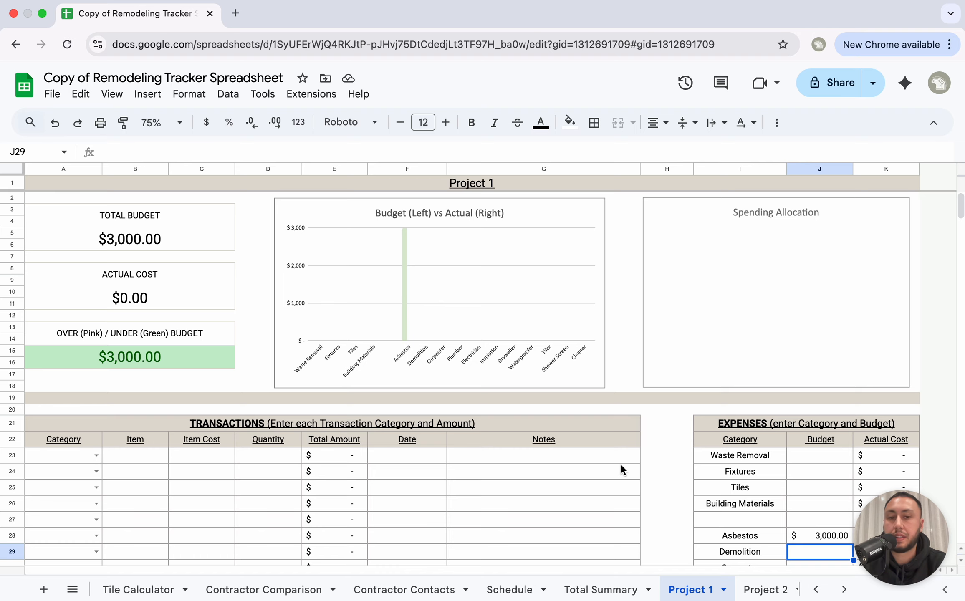
scroll(622, 468, "down", 5)
scroll(793, 480, "up", 5)
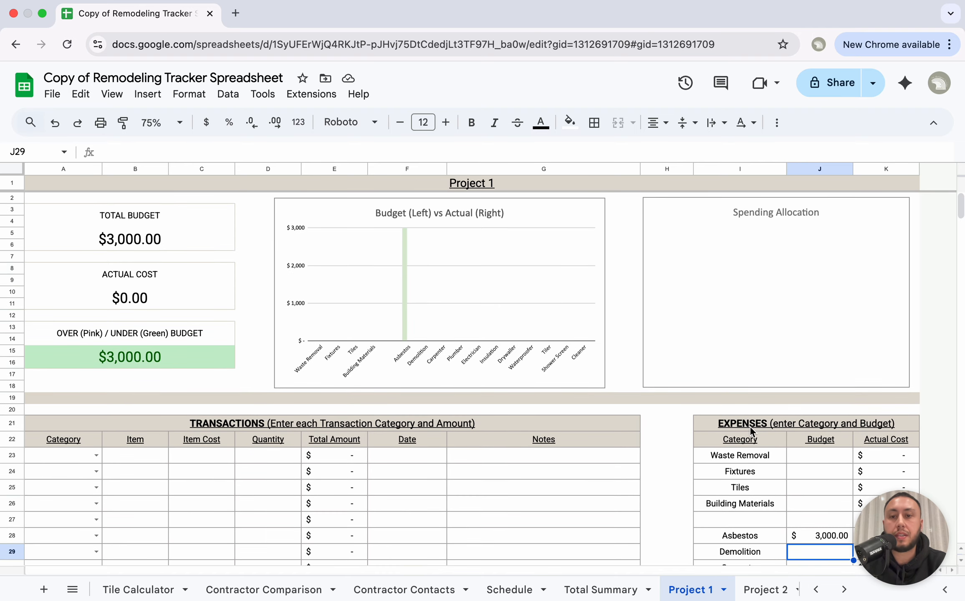
scroll(363, 451, "down", 1)
scroll(363, 455, "down", 1)
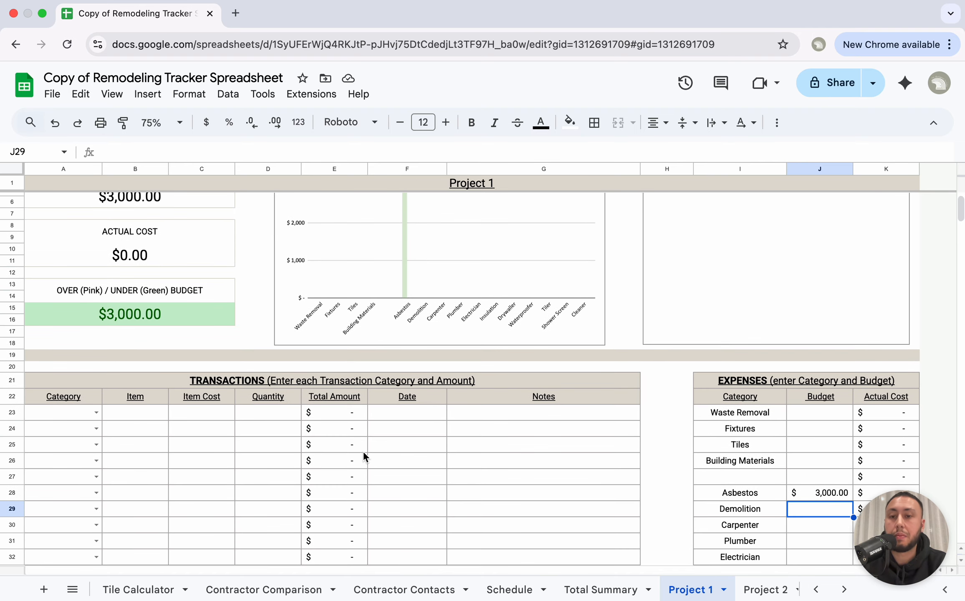
Step: Start the first transaction with category Asbestos and item 'Fixed Cost Removal', widening column B to fit
left_click(311, 380)
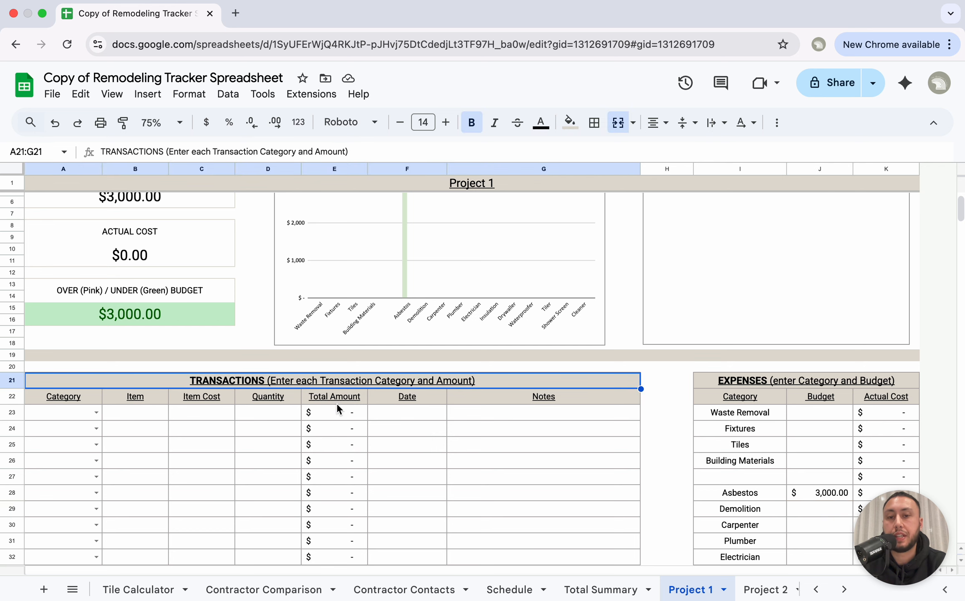
scroll(128, 407, "down", 1)
scroll(127, 407, "down", 2)
left_click(94, 375)
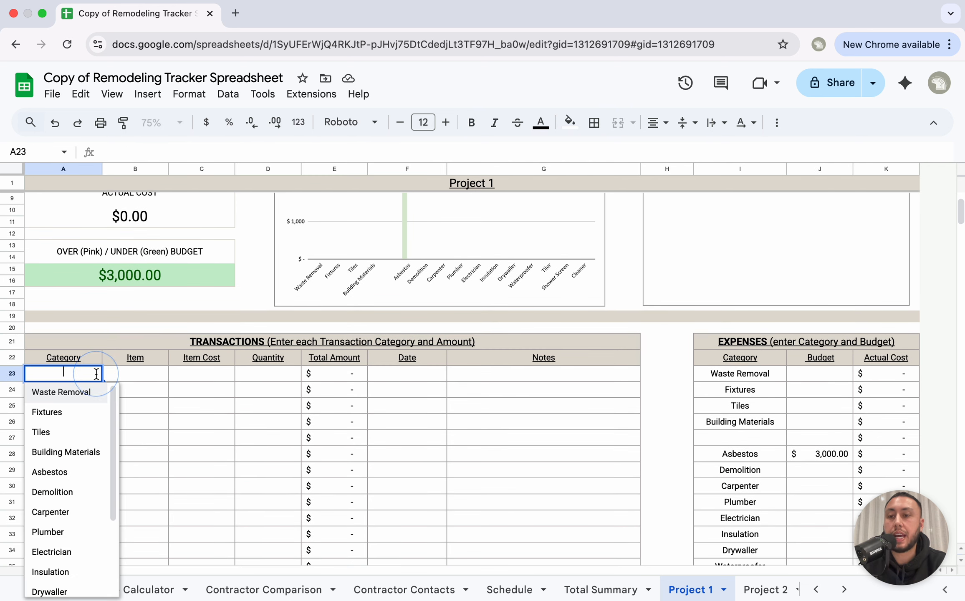
left_click(66, 472)
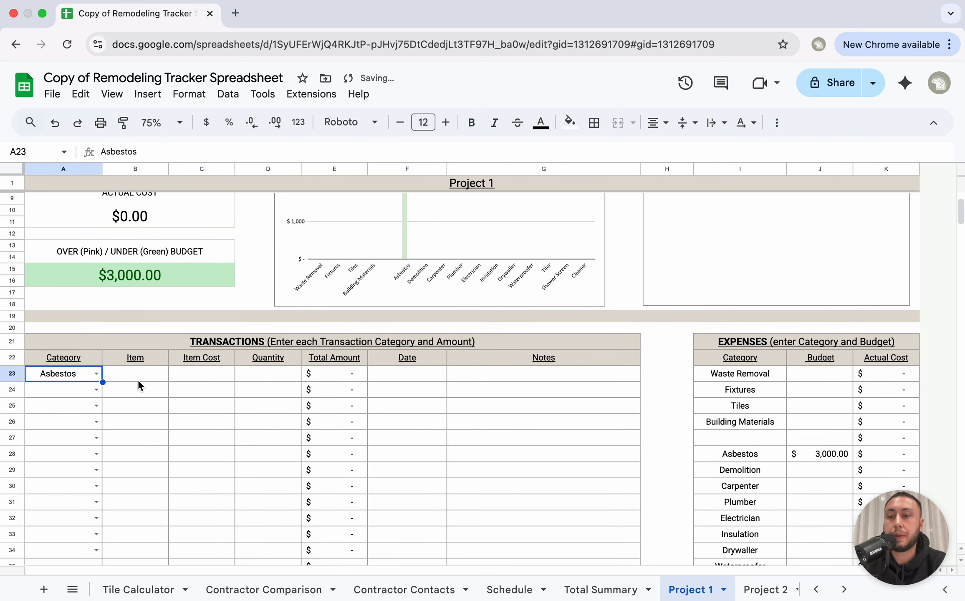
left_click(141, 375)
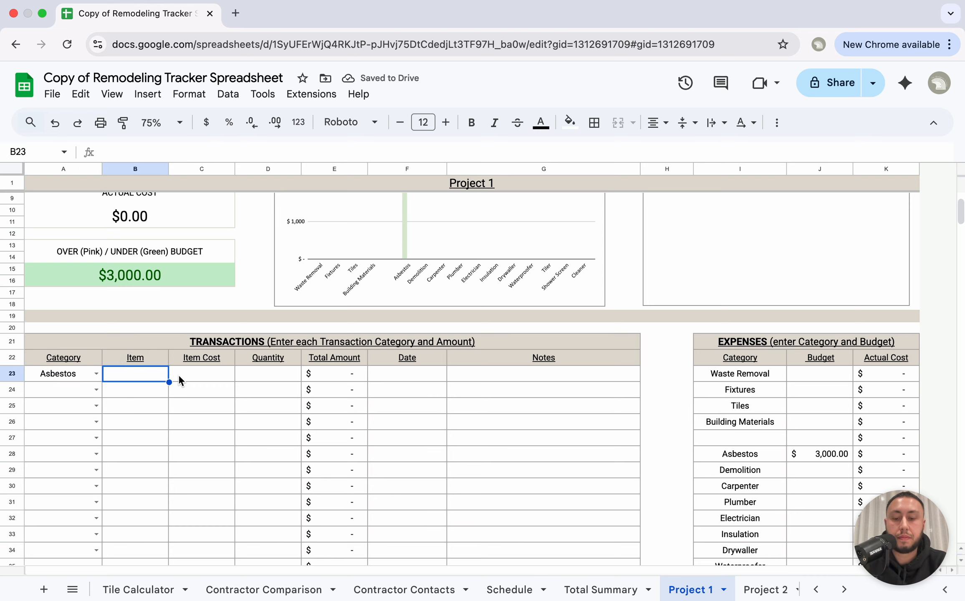
type("Fixed Cost Removal")
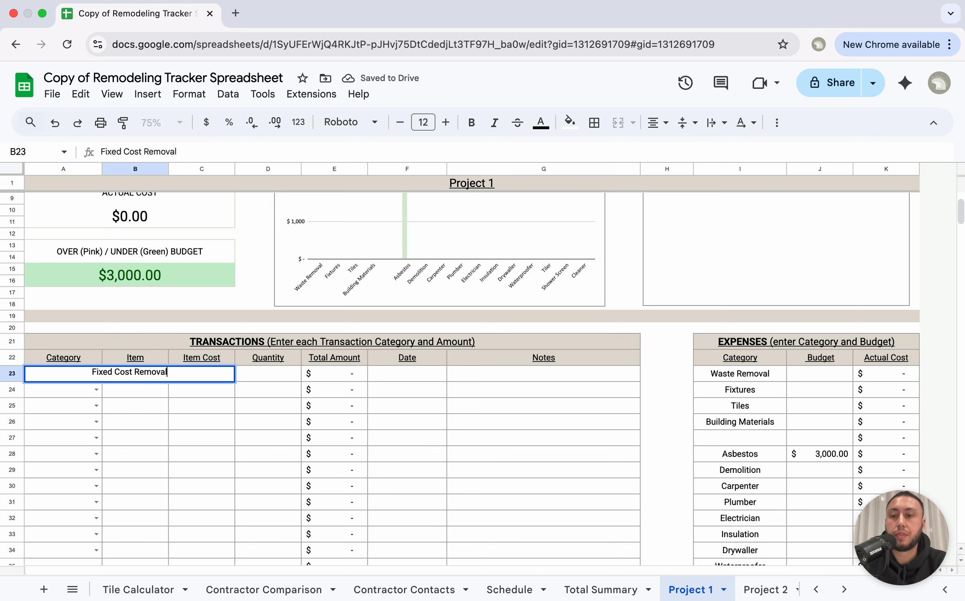
key("Return")
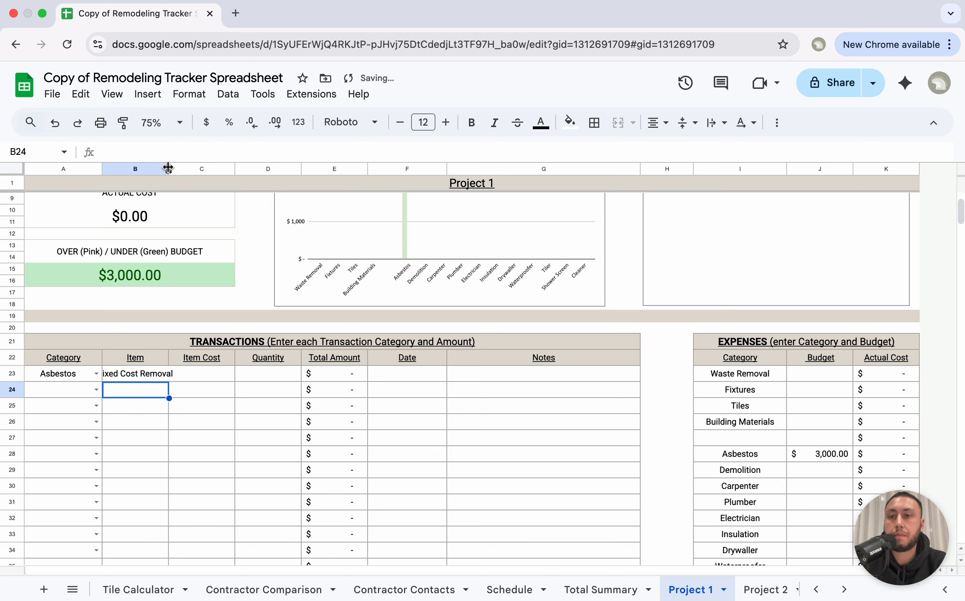
left_click_drag(169, 167, 186, 168)
Step: Give the Fixed Cost Removal transaction an item cost of 3000 and quantity 1
left_click(221, 375)
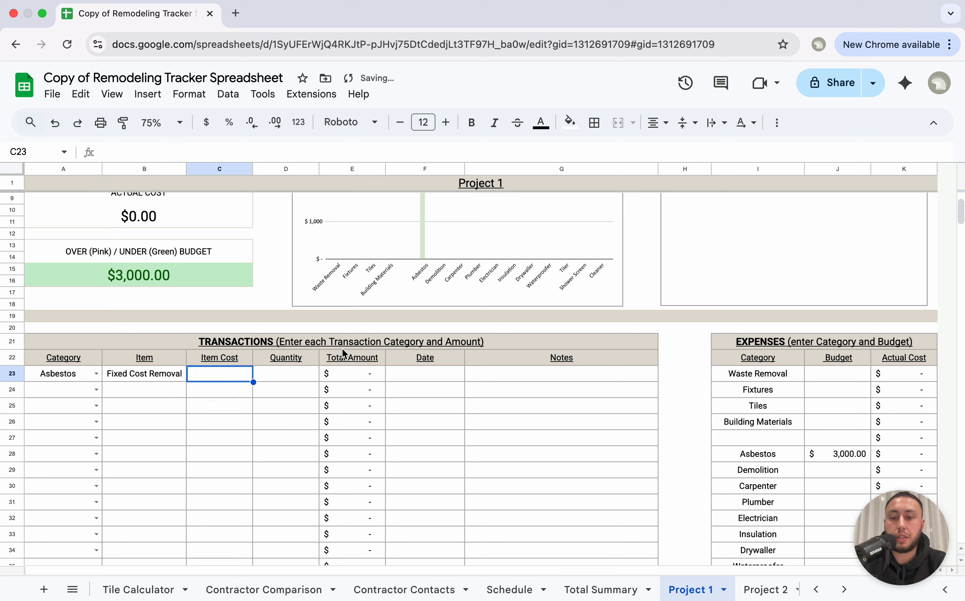
type("3000")
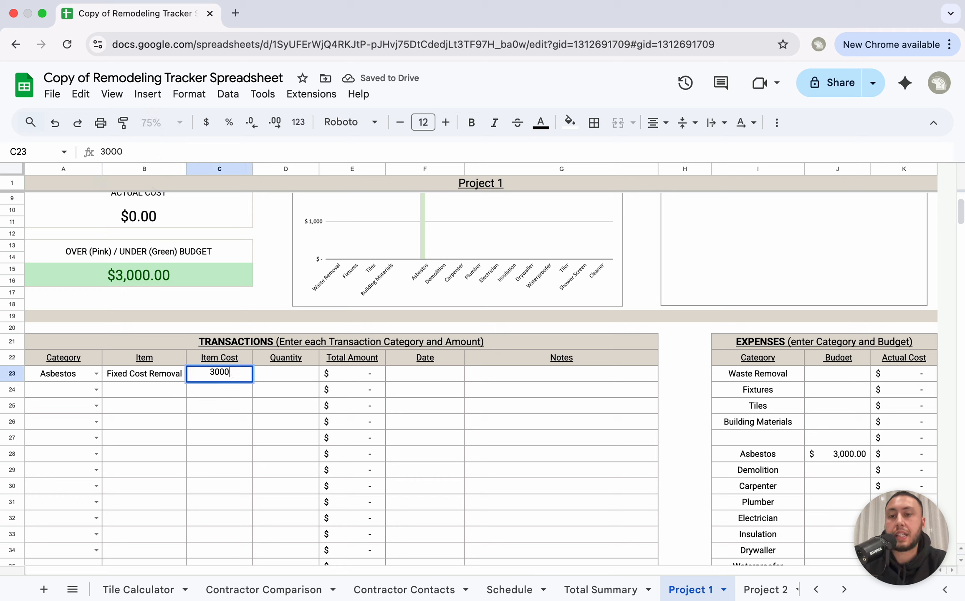
key("Return")
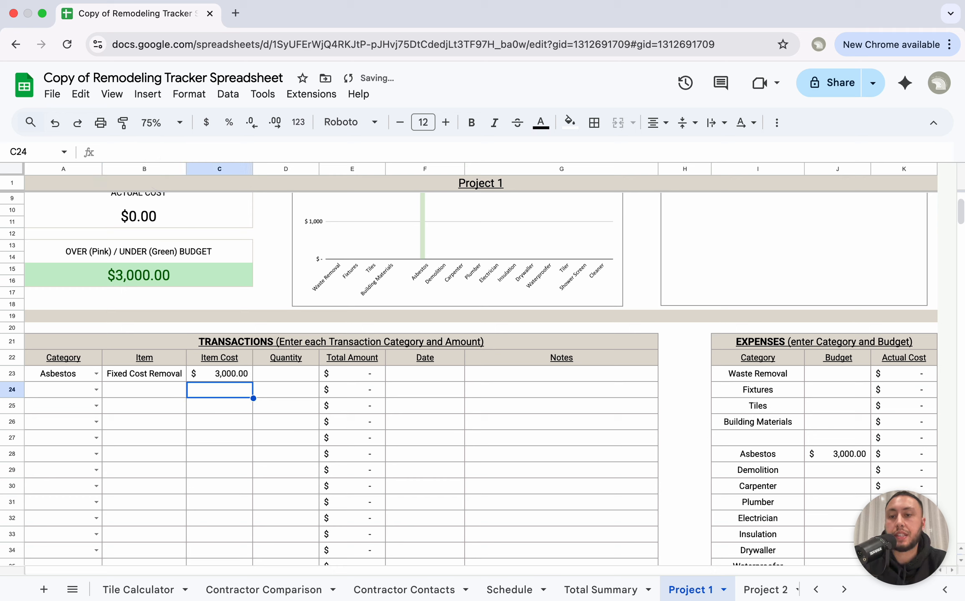
left_click(291, 374)
type("1")
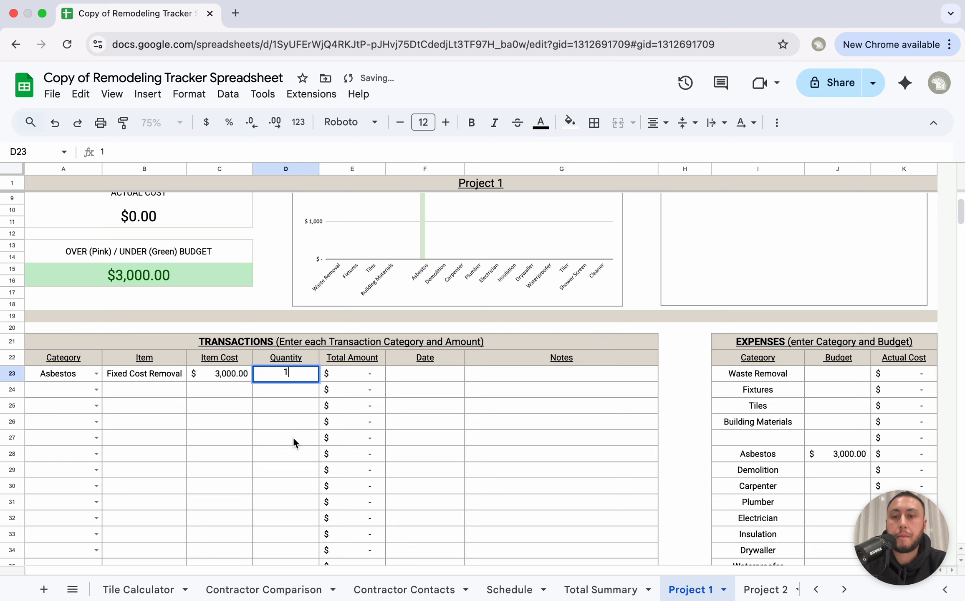
left_click(294, 437)
left_click(303, 373)
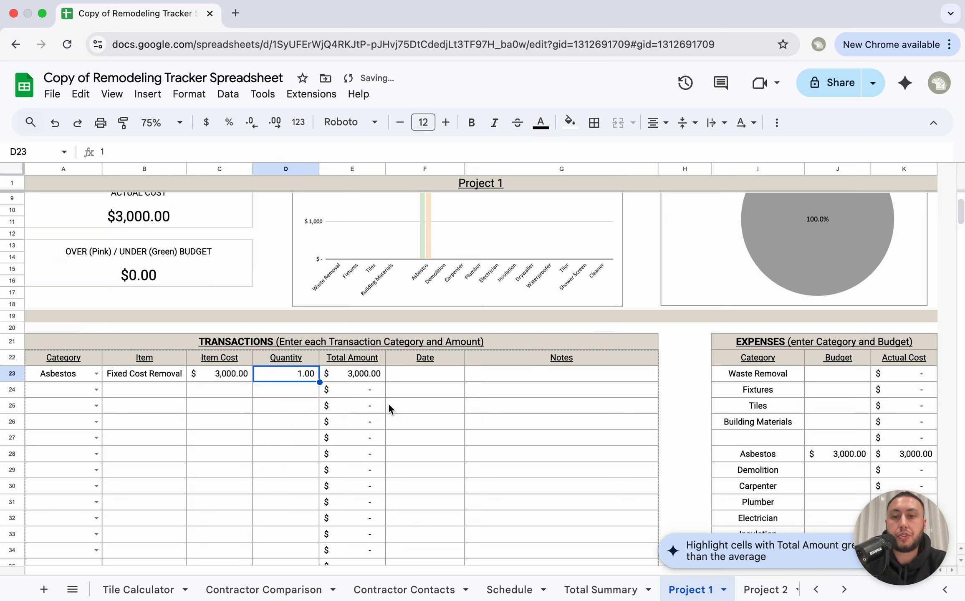
scroll(371, 380, "up", 1)
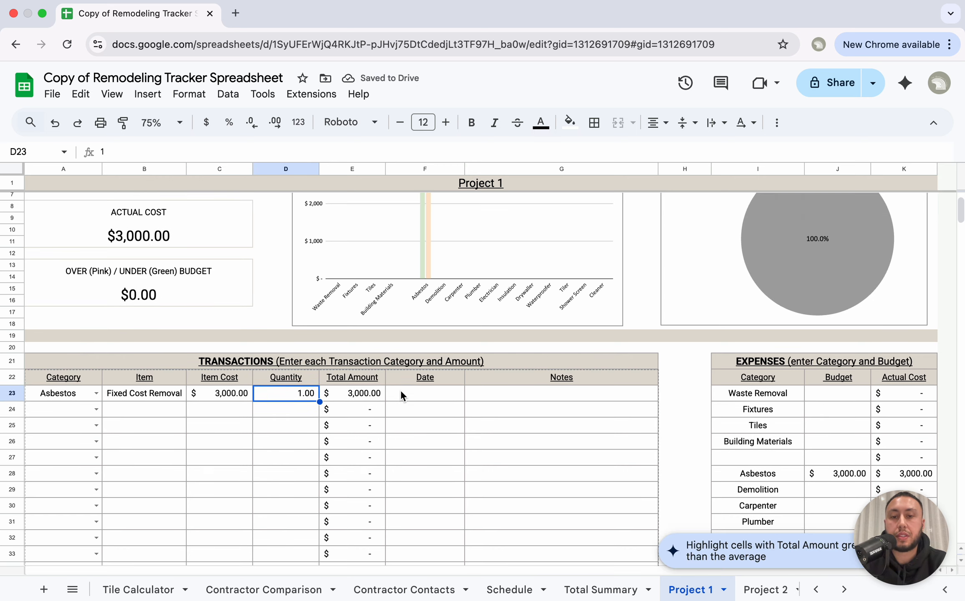
left_click(407, 391)
left_click(524, 395)
scroll(437, 393, "up", 3)
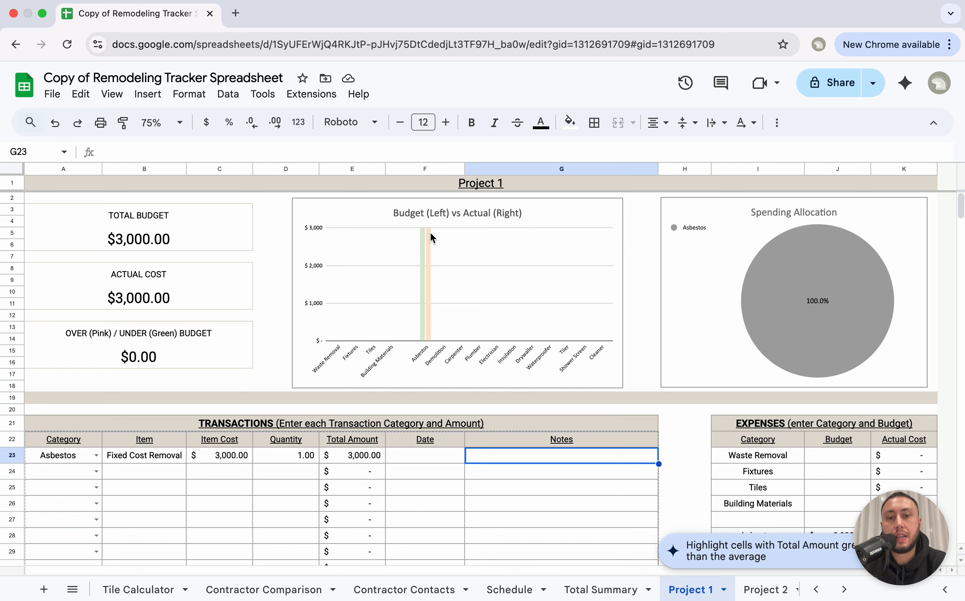
scroll(430, 242, "down", 5)
scroll(430, 242, "down", 1)
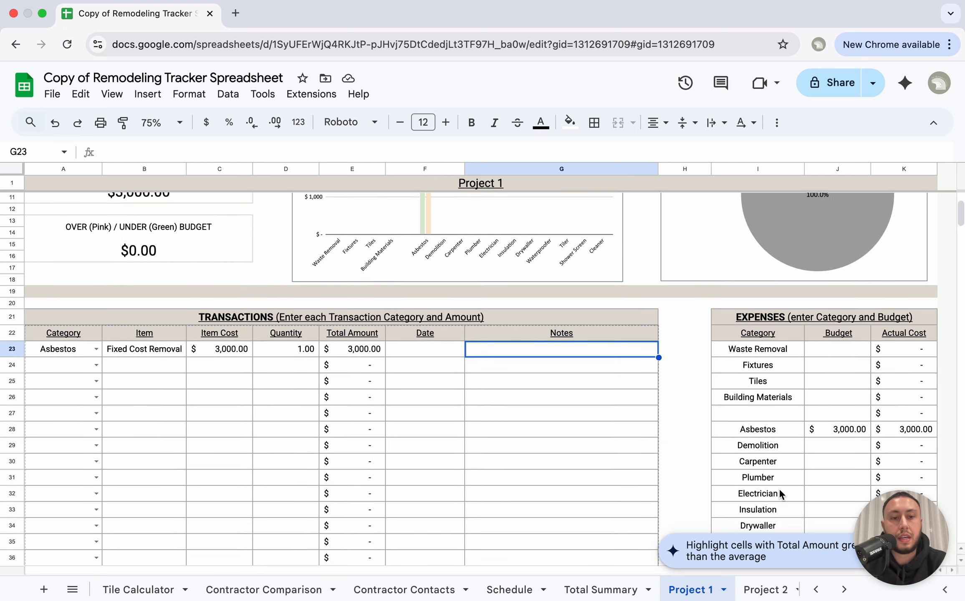
Step: Set the Demolition budget in J29 to 500
left_click(840, 442)
type("500")
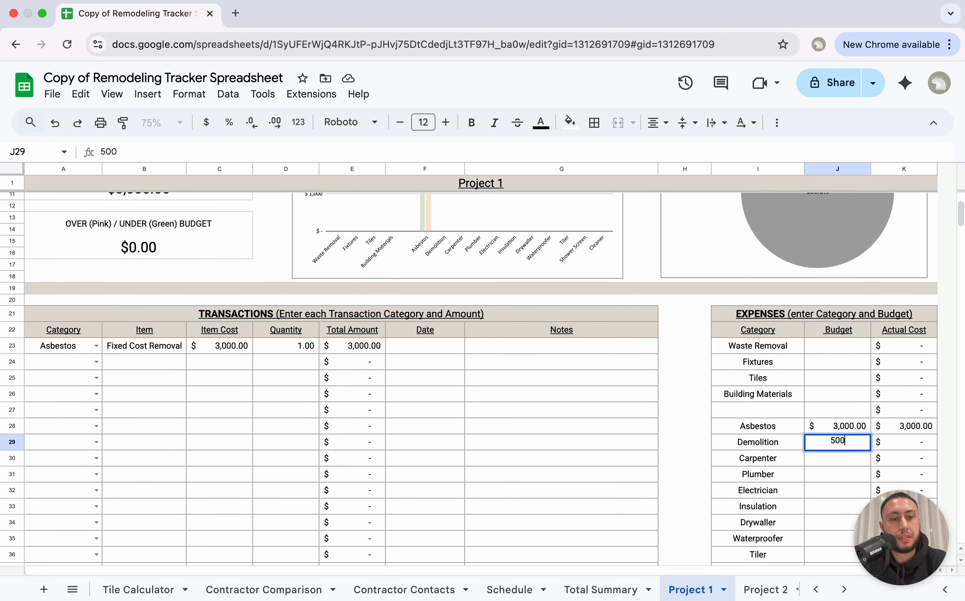
key("Return")
scroll(844, 443, "up", 5)
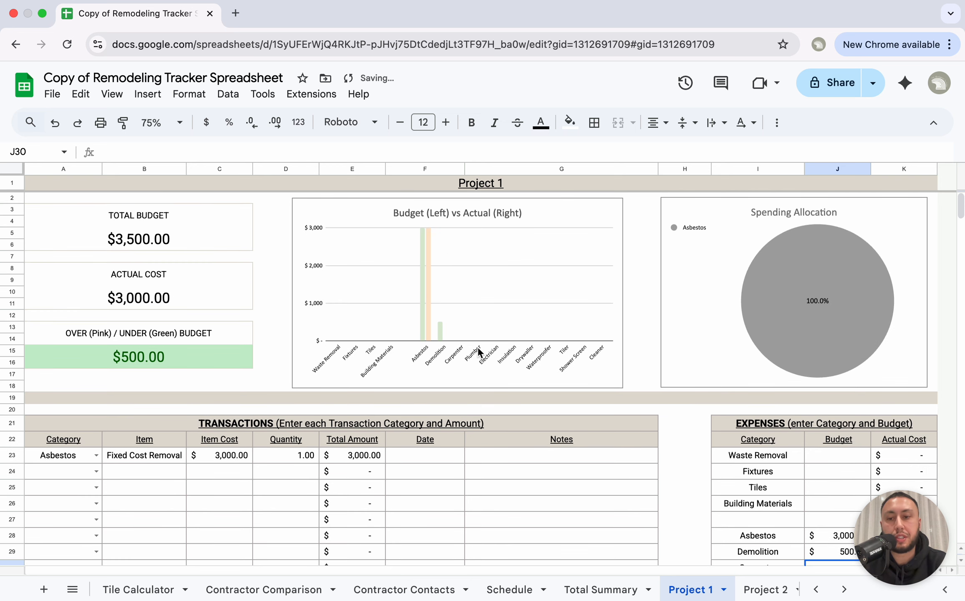
scroll(844, 443, "down", 2)
Step: Log a Demolition transaction: item 'Demo Work', cost 750, quantity 1
left_click(95, 421)
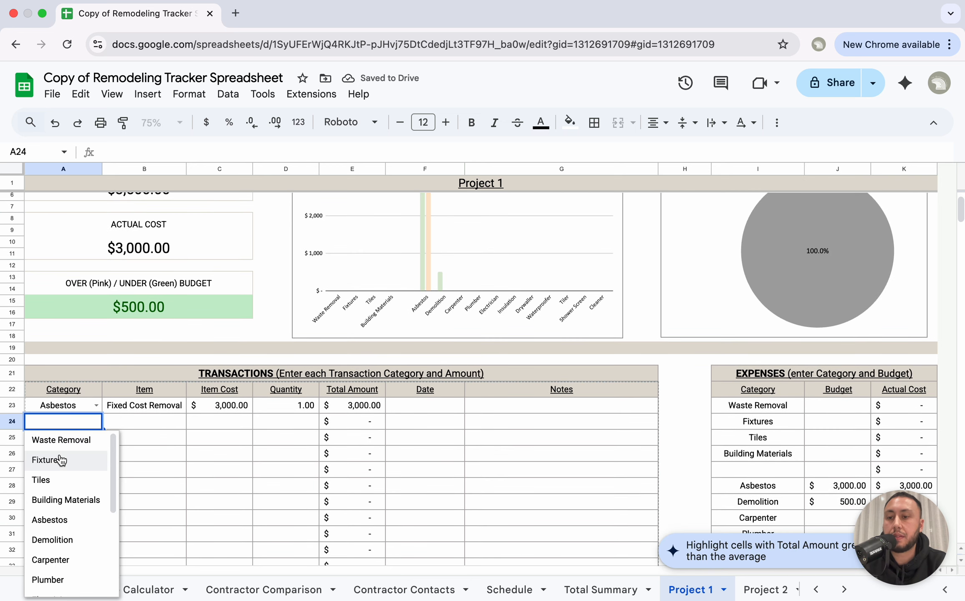
scroll(63, 487, "down", 1)
left_click(66, 533)
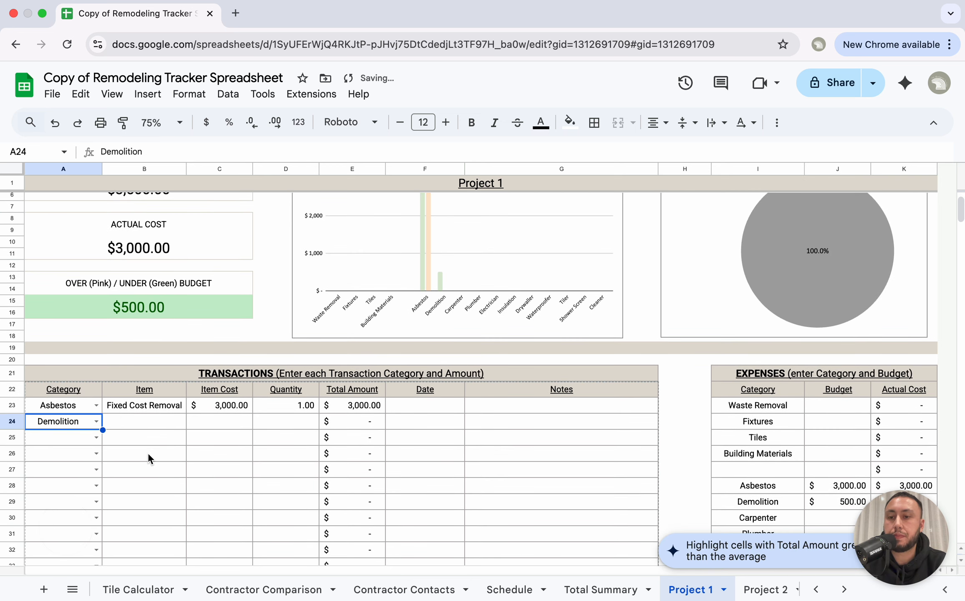
left_click(153, 423)
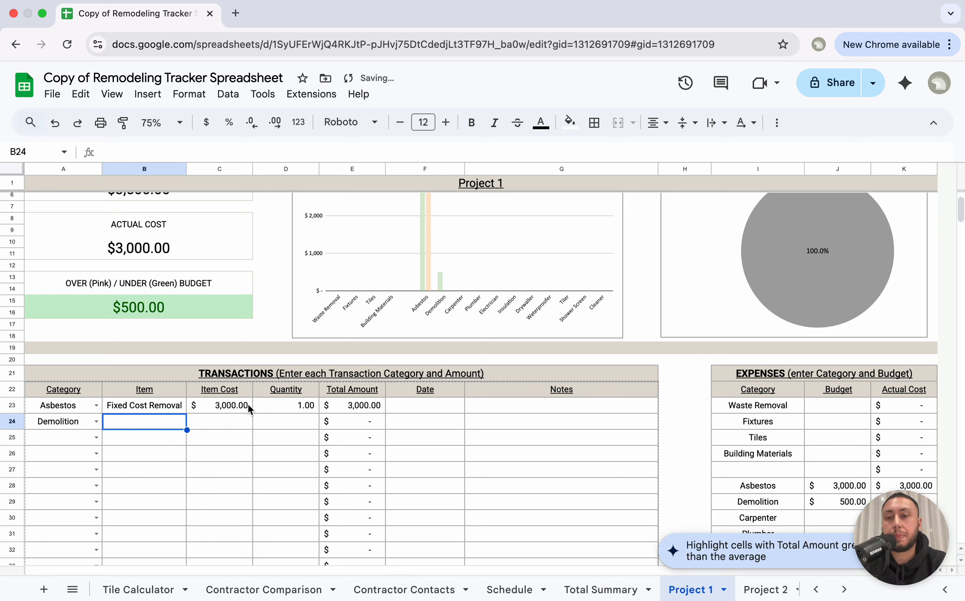
type("Dem")
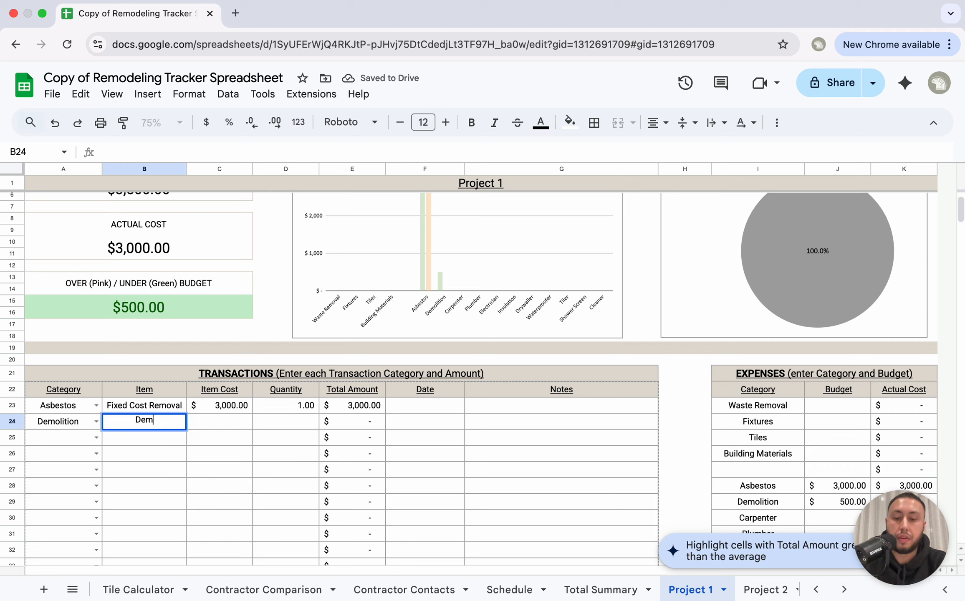
type("o Work")
key("Return")
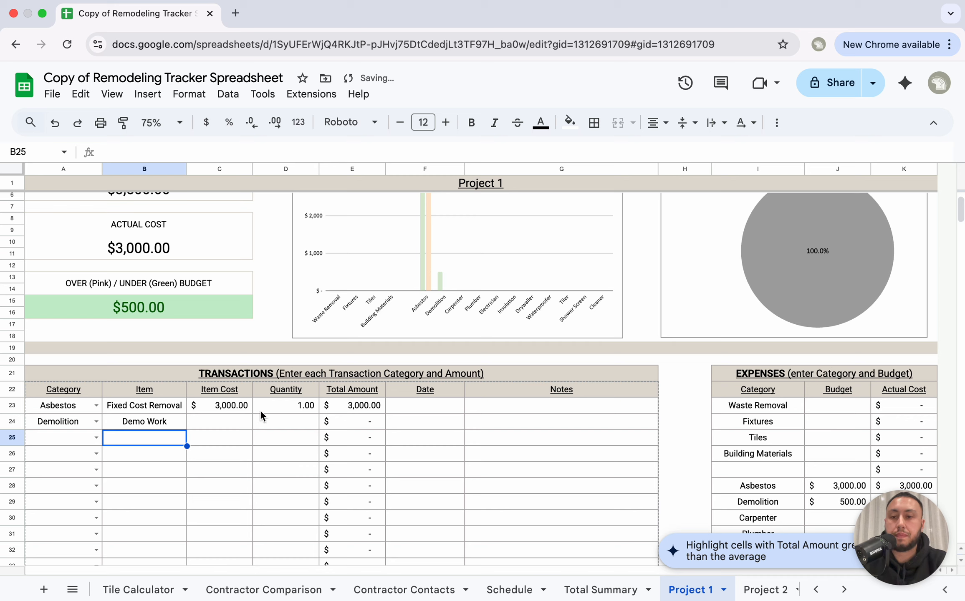
left_click(211, 432)
type("750")
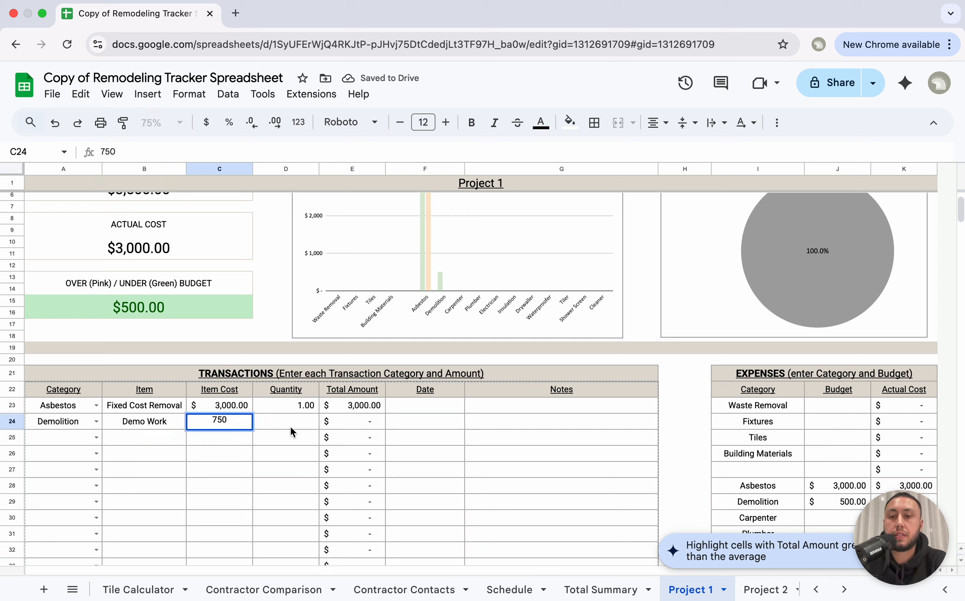
key("Tab")
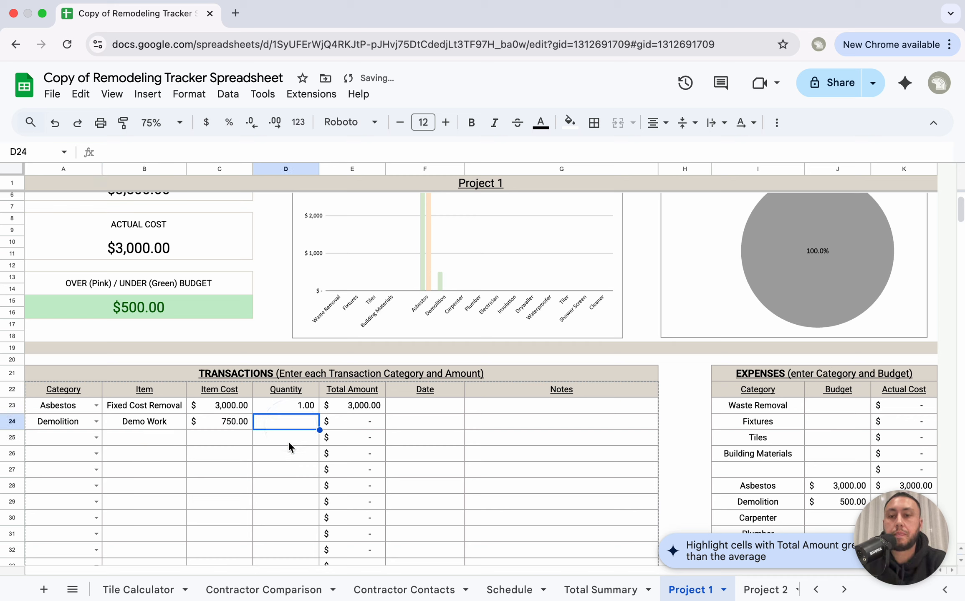
type("1")
left_click(269, 488)
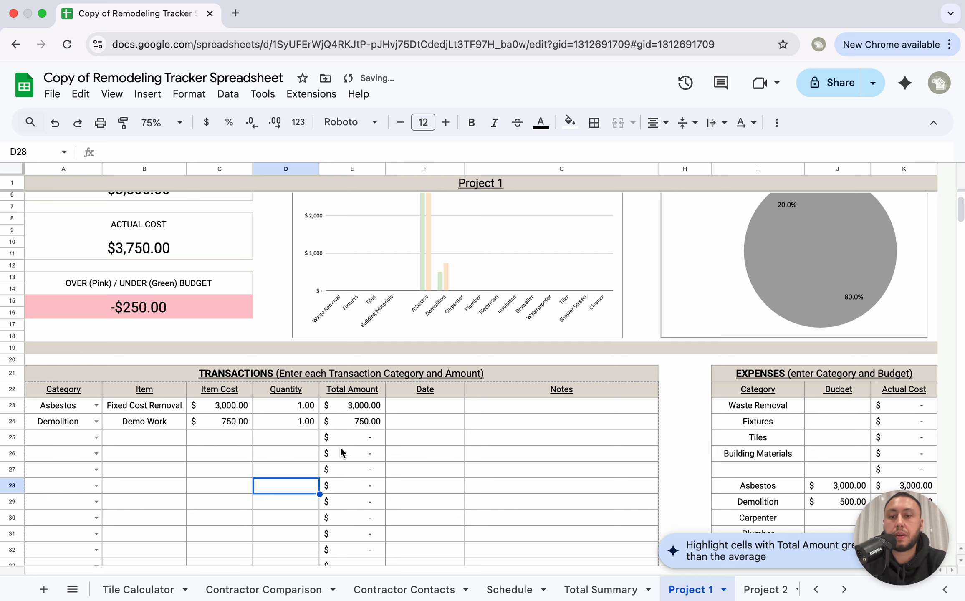
scroll(368, 430, "up", 3)
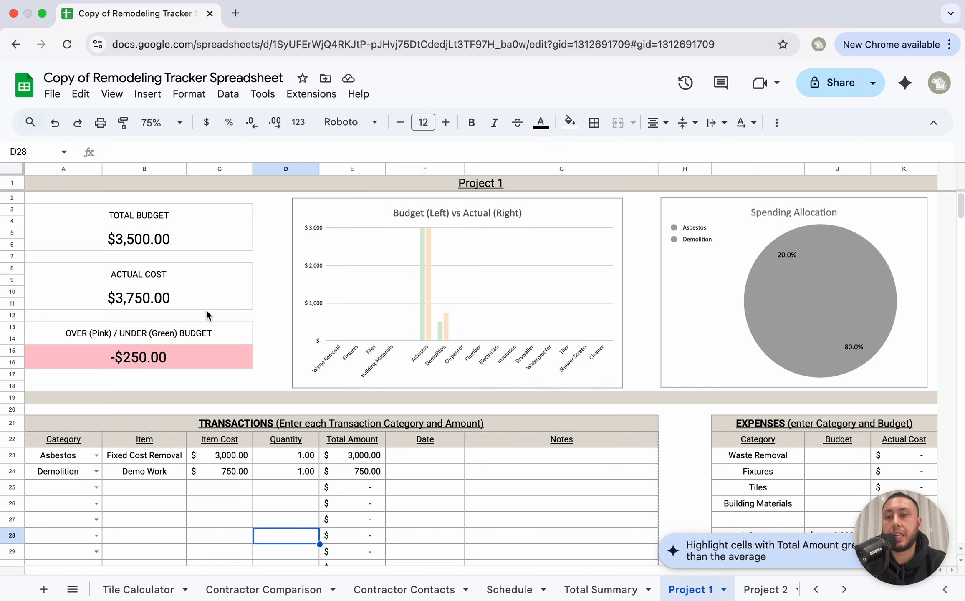
scroll(207, 311, "down", 5)
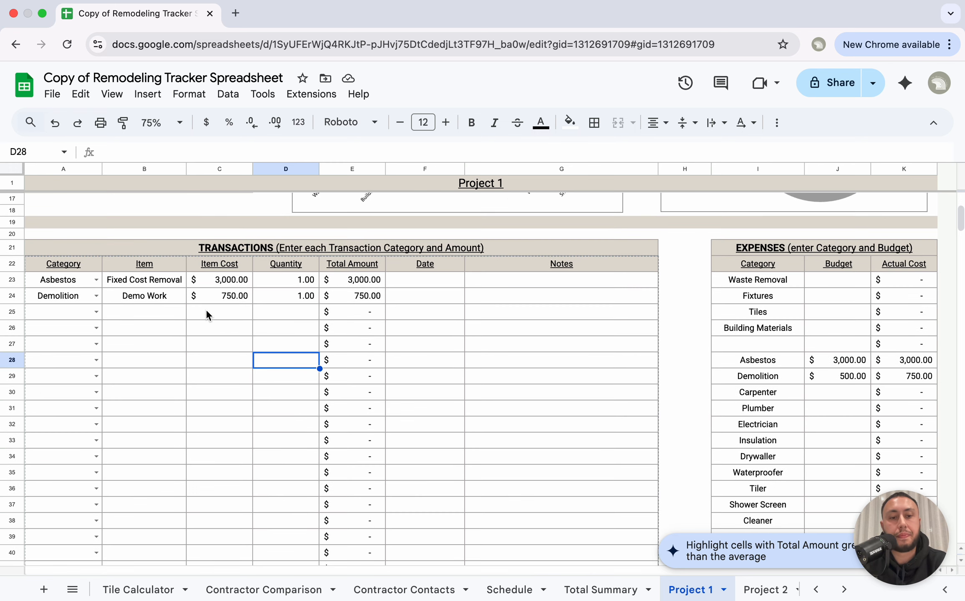
Step: Set the Carpenter budget on Project 1 to 1000
left_click(828, 396)
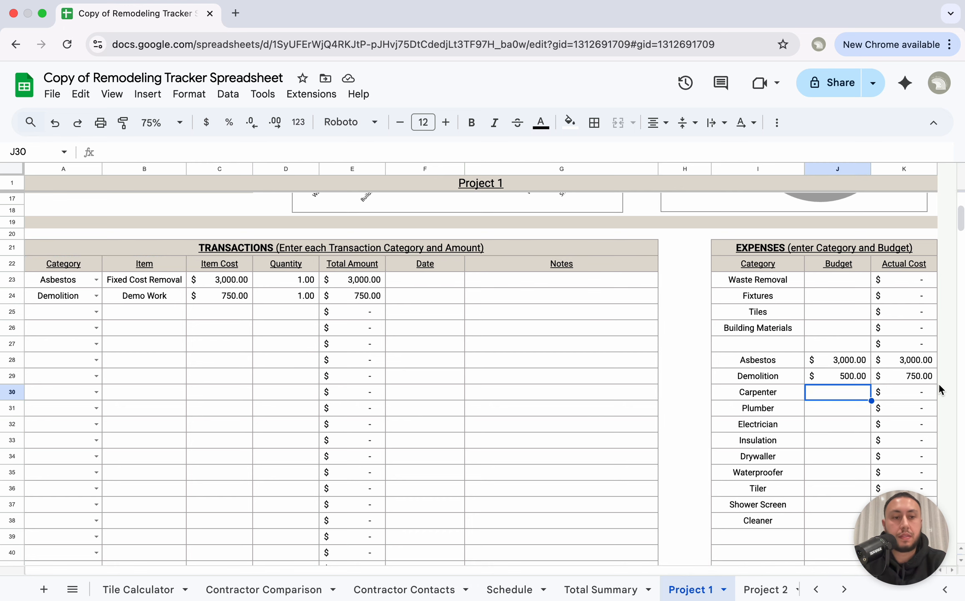
type("1000")
key("Return")
Step: Add a third transaction with category Carpenter and item 'Fixed Fee'
scroll(427, 407, "up", 2)
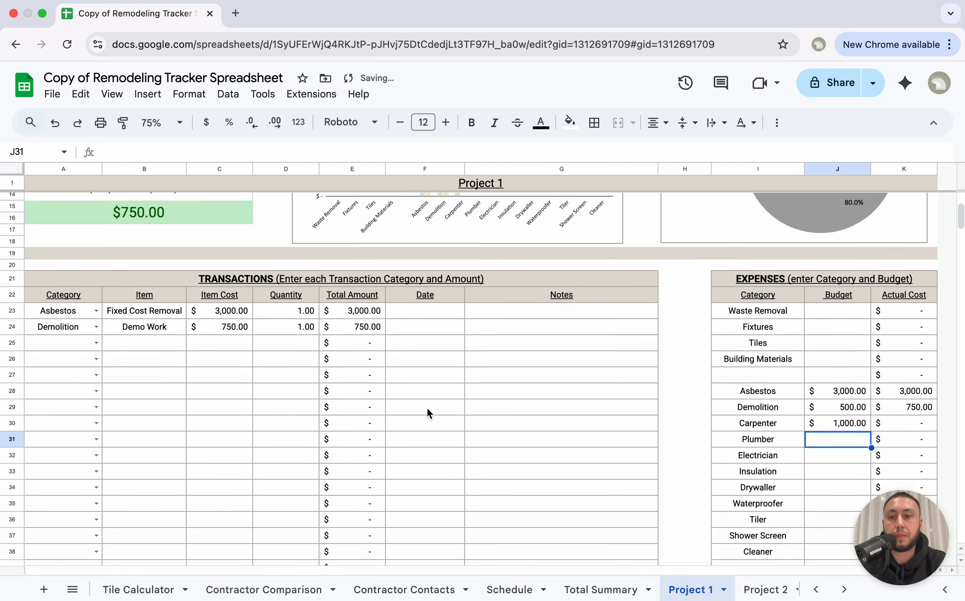
left_click(96, 360)
scroll(61, 408, "down", 1)
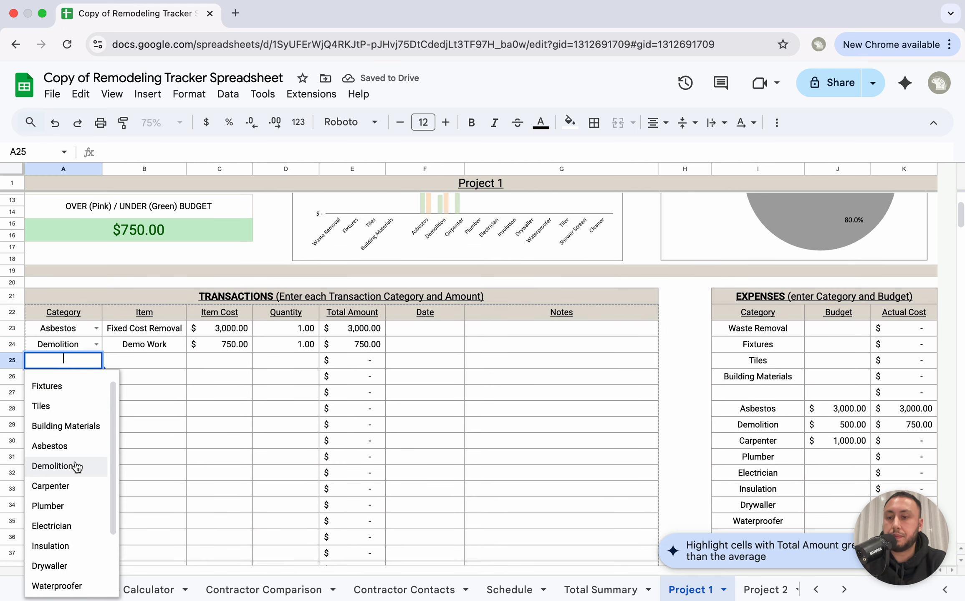
left_click(65, 486)
left_click(157, 363)
type("Fixed Fee")
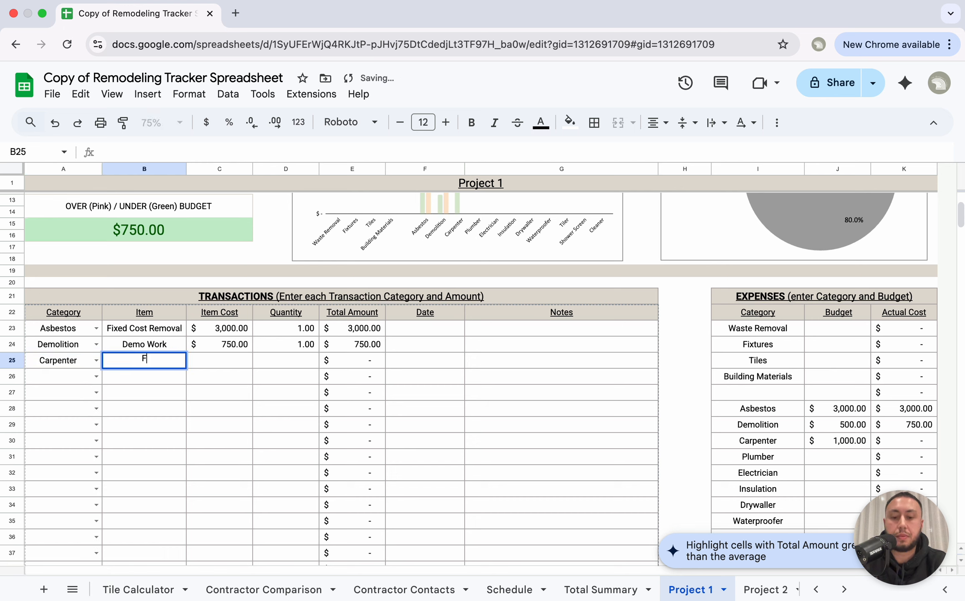
left_click(240, 362)
Step: Give the Carpenter Fixed Fee a $200.00 item cost and verify the E25 total formula
type("200")
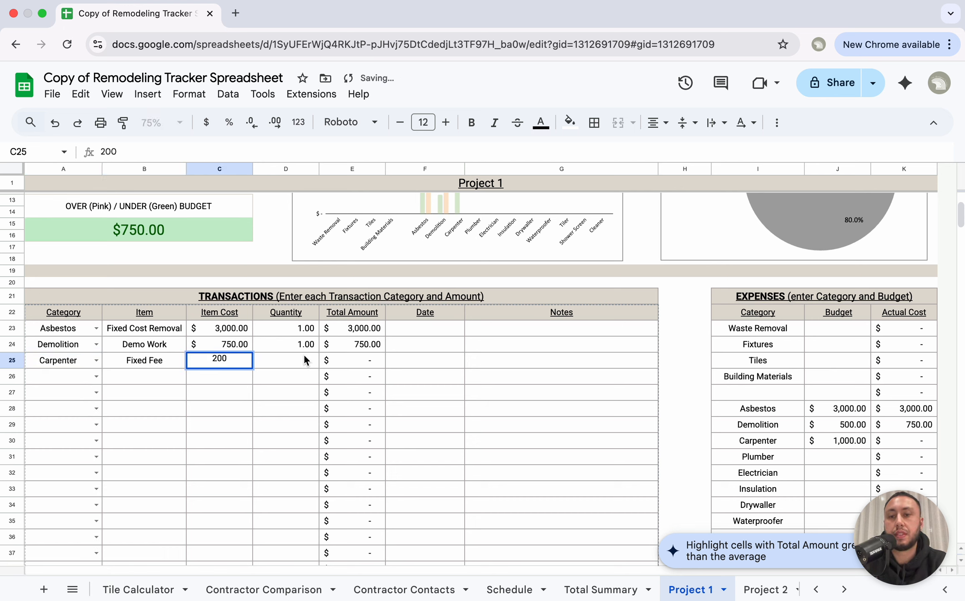
left_click(301, 360)
left_click(289, 414)
left_click(369, 360)
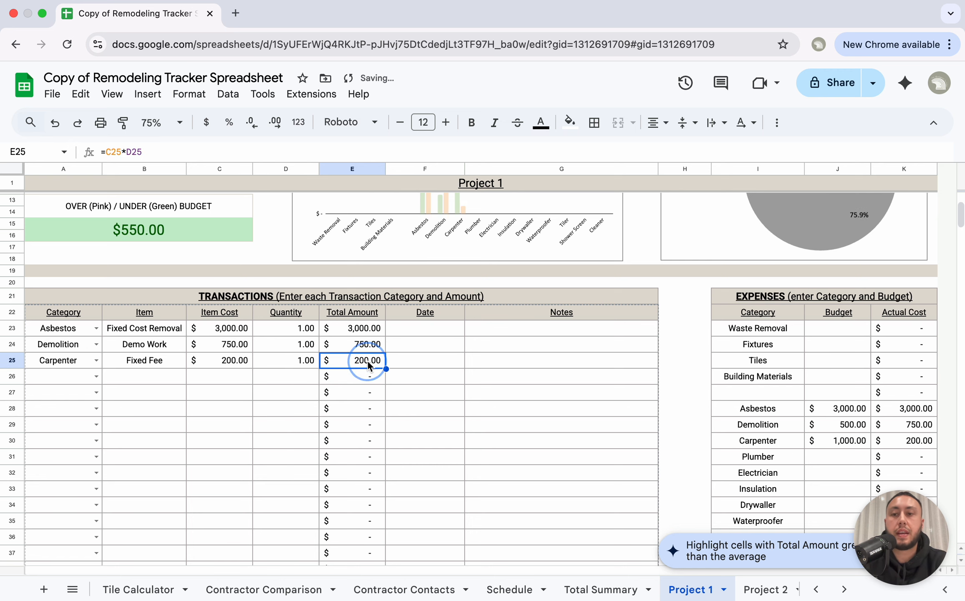
scroll(356, 332, "up", 2)
scroll(205, 287, "up", 2)
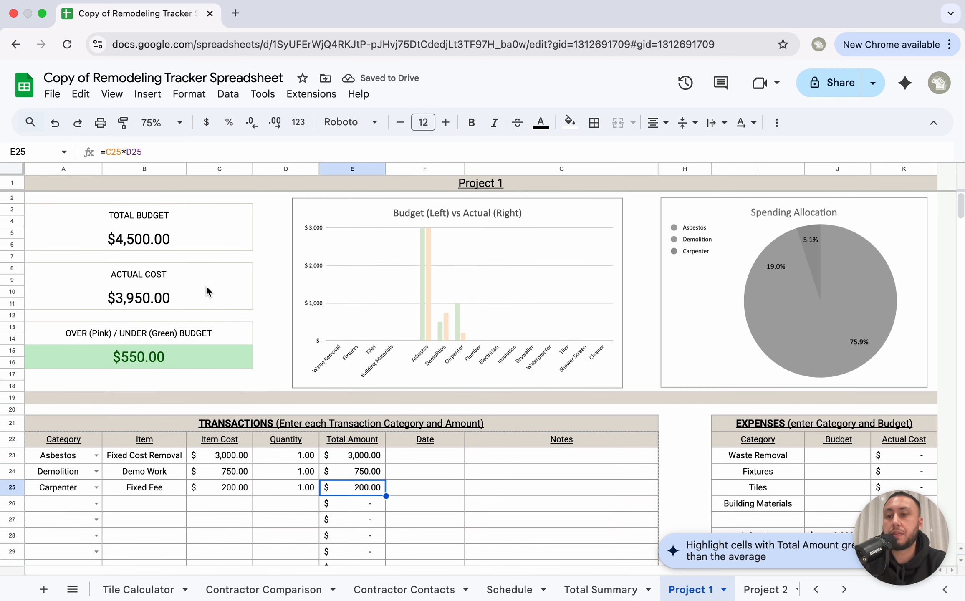
left_click(150, 357)
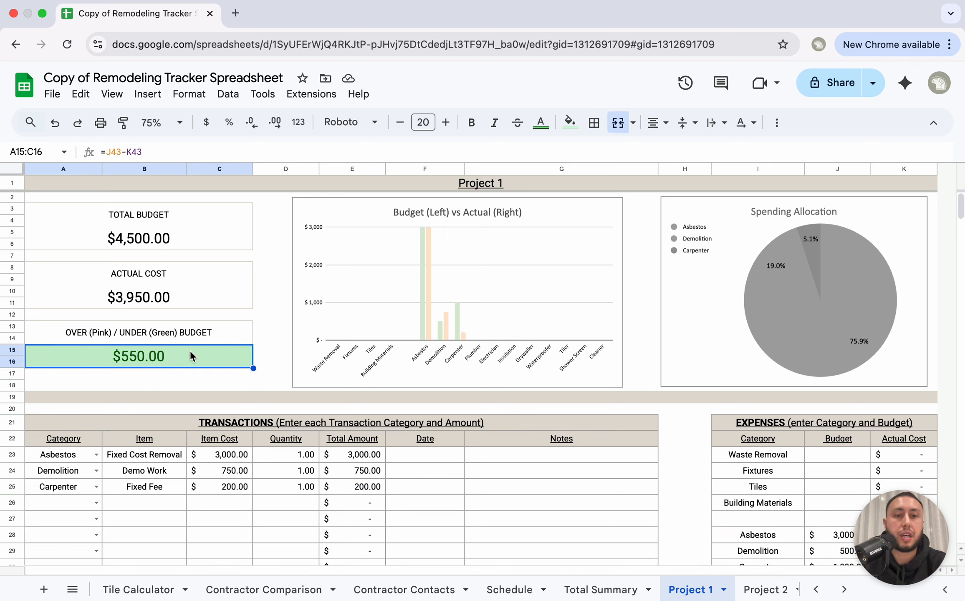
left_click(269, 485)
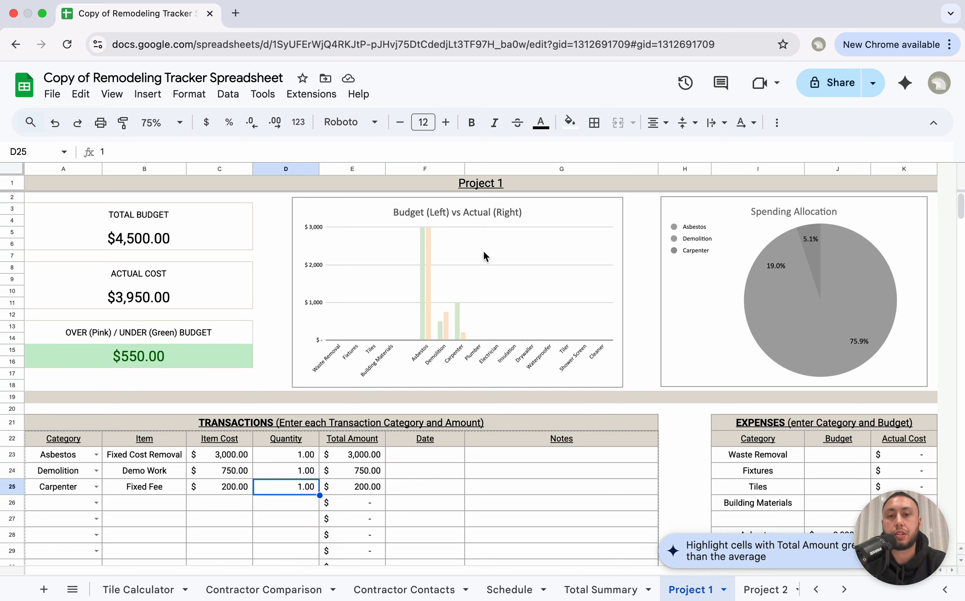
left_click(868, 287)
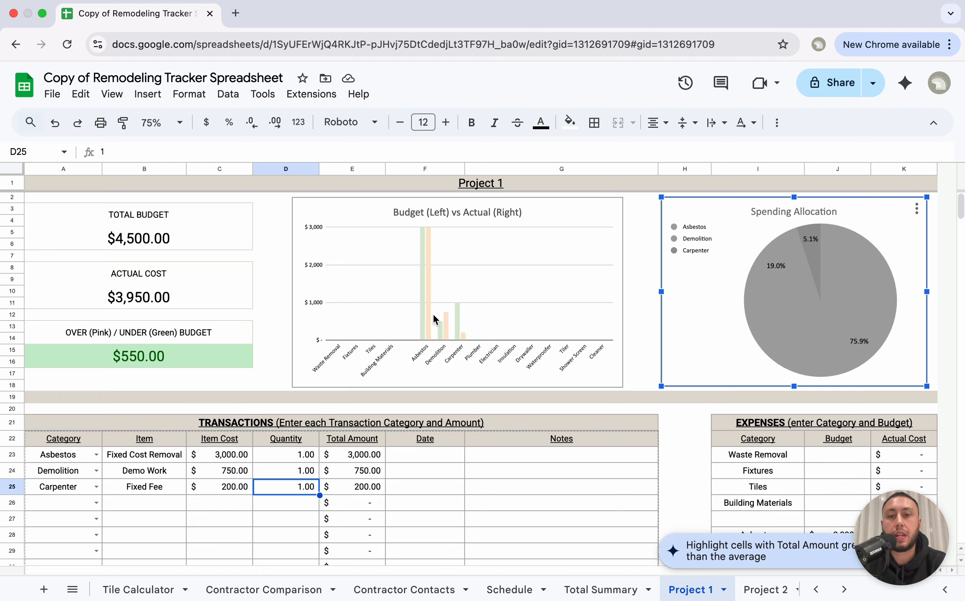
scroll(493, 336, "down", 10)
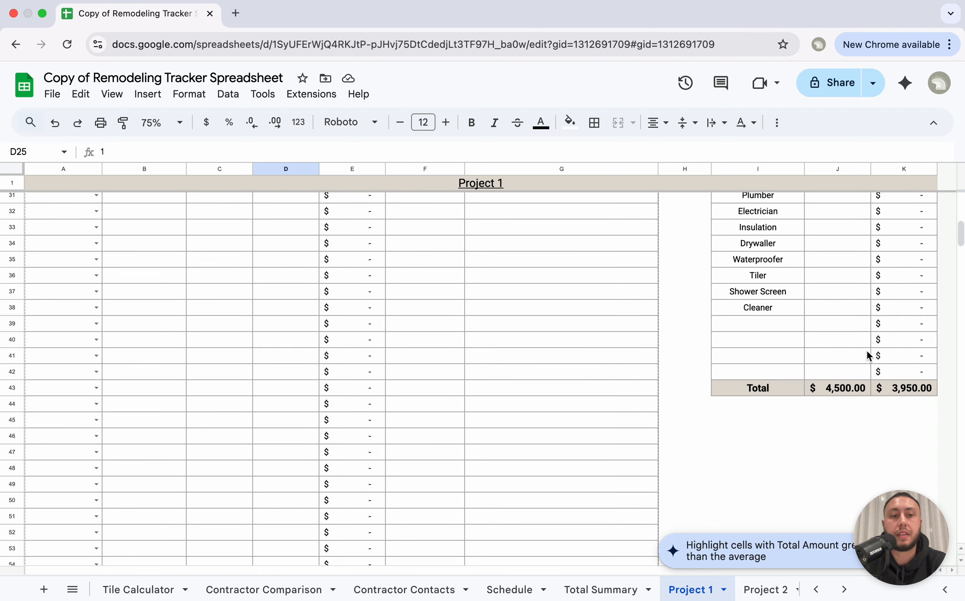
scroll(841, 361, "up", 6)
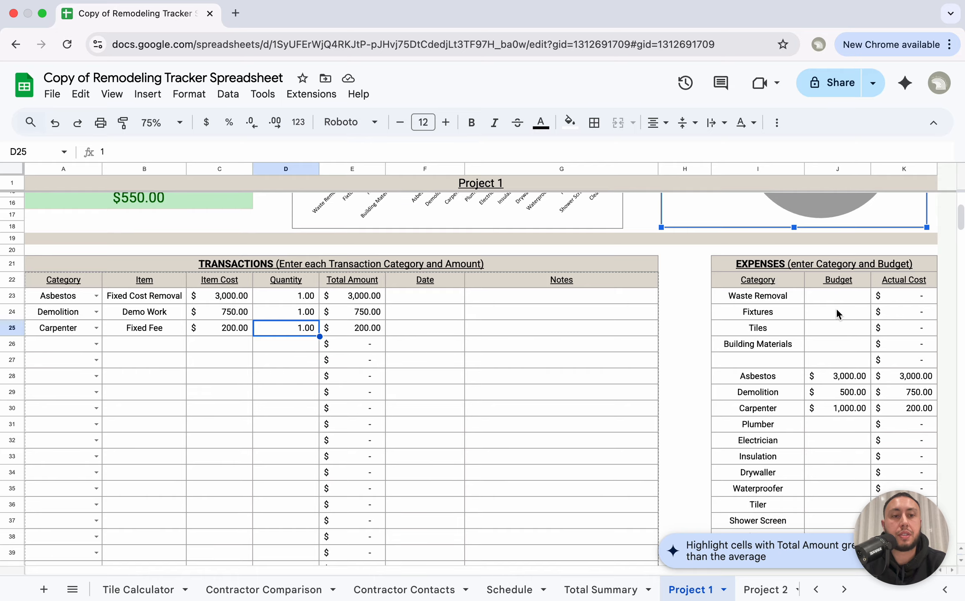
left_click(837, 311)
scroll(874, 428, "down", 5)
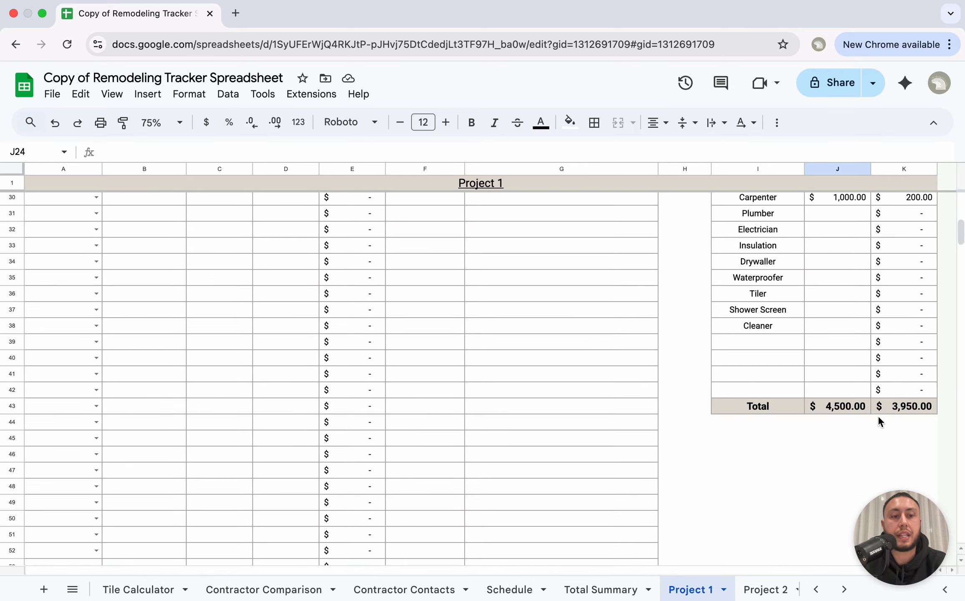
scroll(852, 407, "down", 1)
scroll(535, 407, "up", 10)
scroll(534, 406, "down", 20)
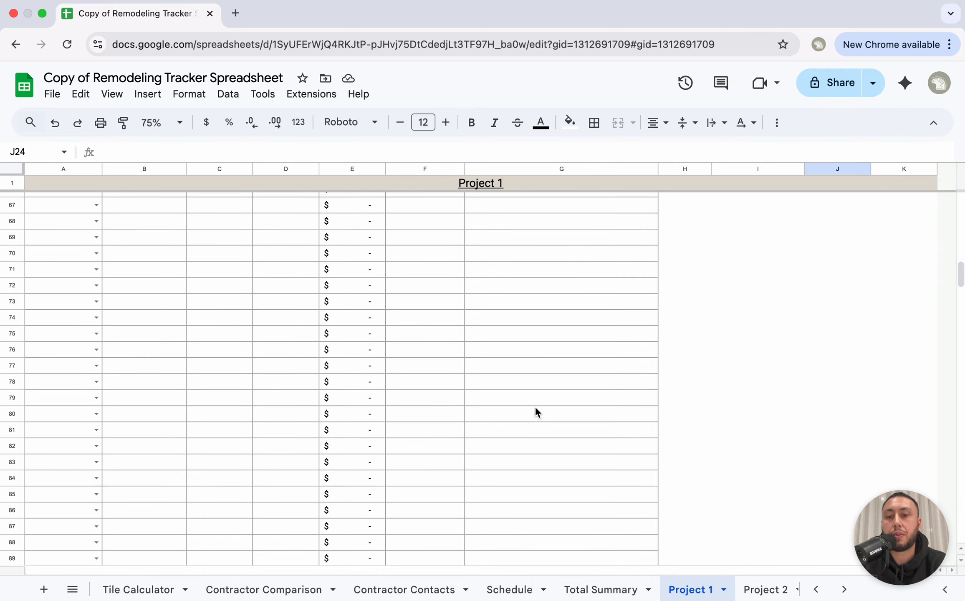
scroll(535, 411, "up", 20)
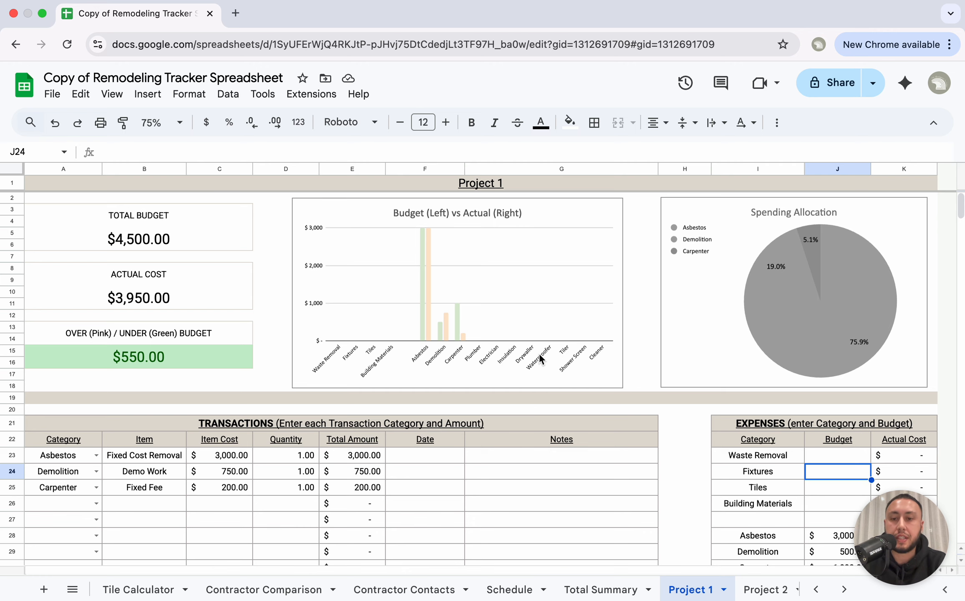
scroll(541, 358, "down", 2)
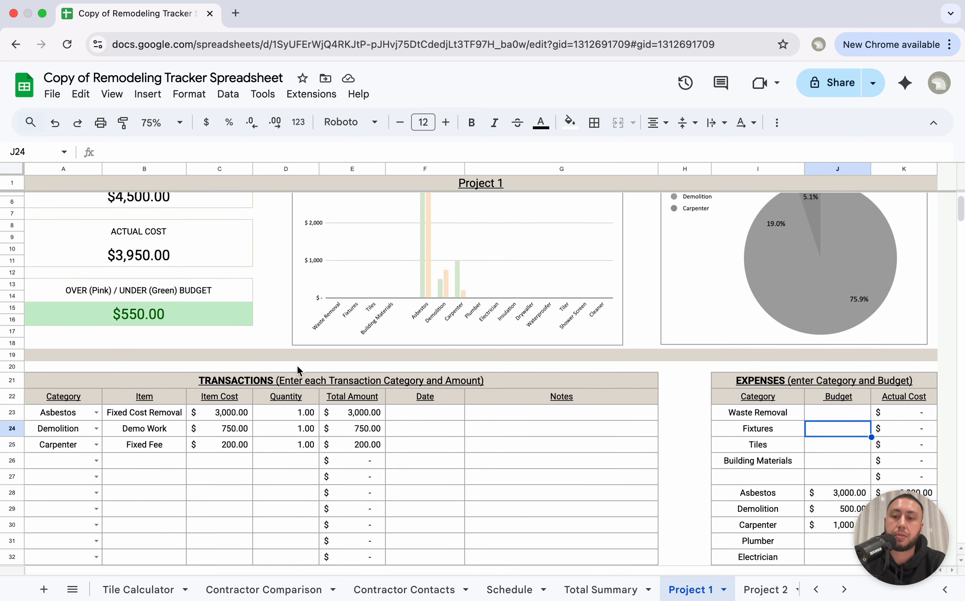
Step: Check the Company 1 asbestos price on Contractor Comparison, then view Total Summary
left_click(418, 589)
left_click(295, 589)
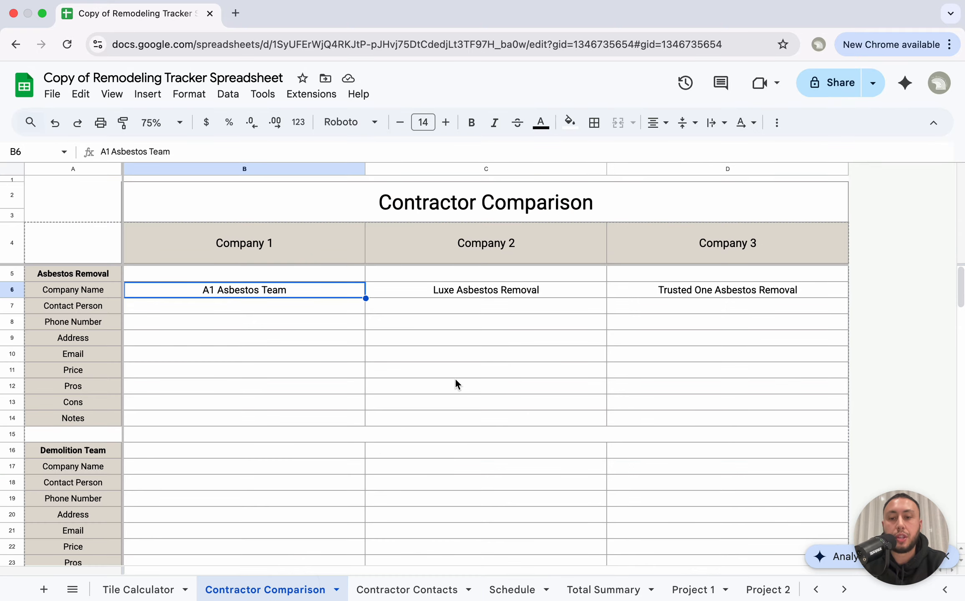
left_click(293, 368)
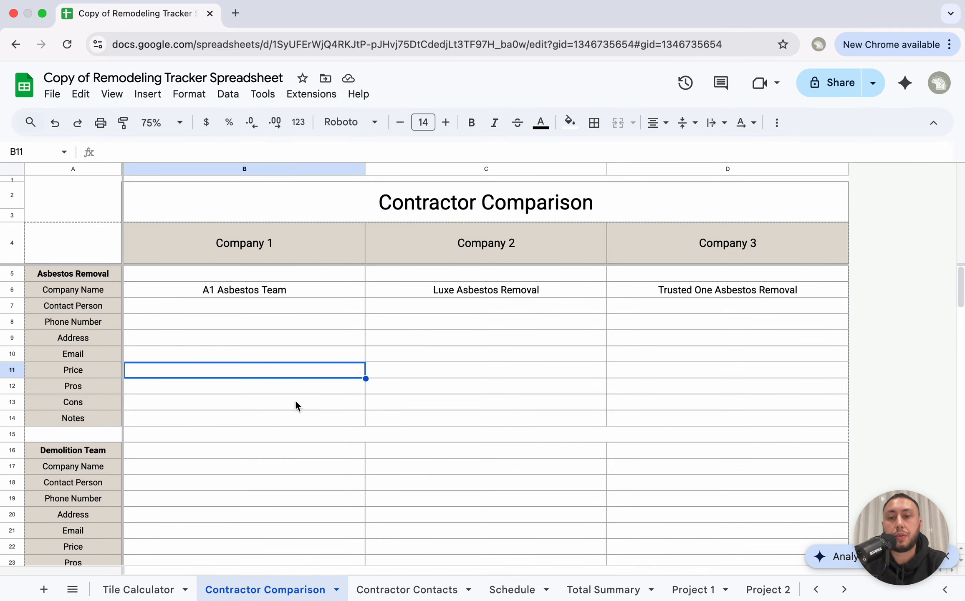
left_click(624, 595)
Step: Review the Project 1 sheet, scrolling through its TRANSACTIONS table
left_click(698, 589)
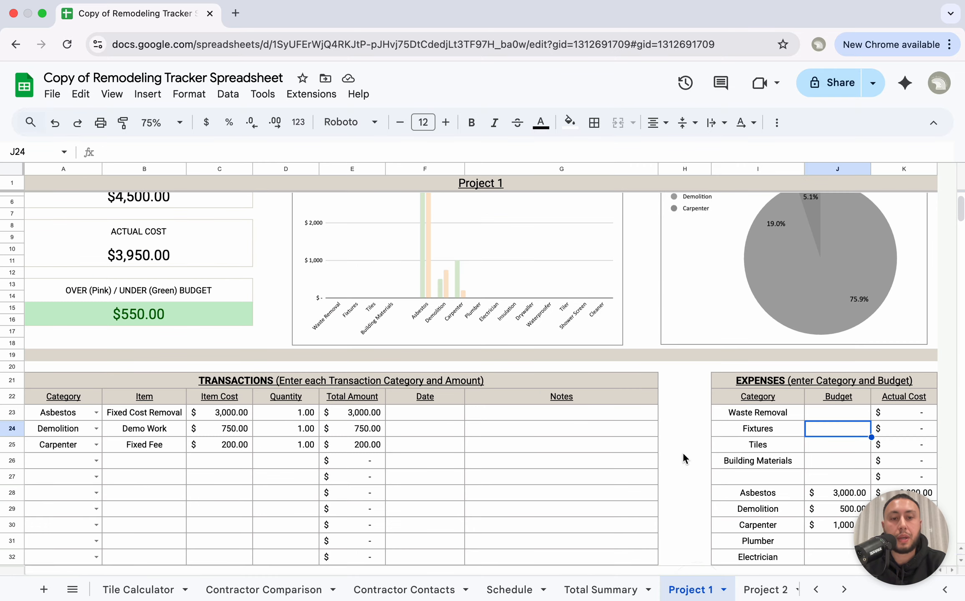
scroll(684, 447, "down", 3)
left_click_drag(838, 378, 838, 491)
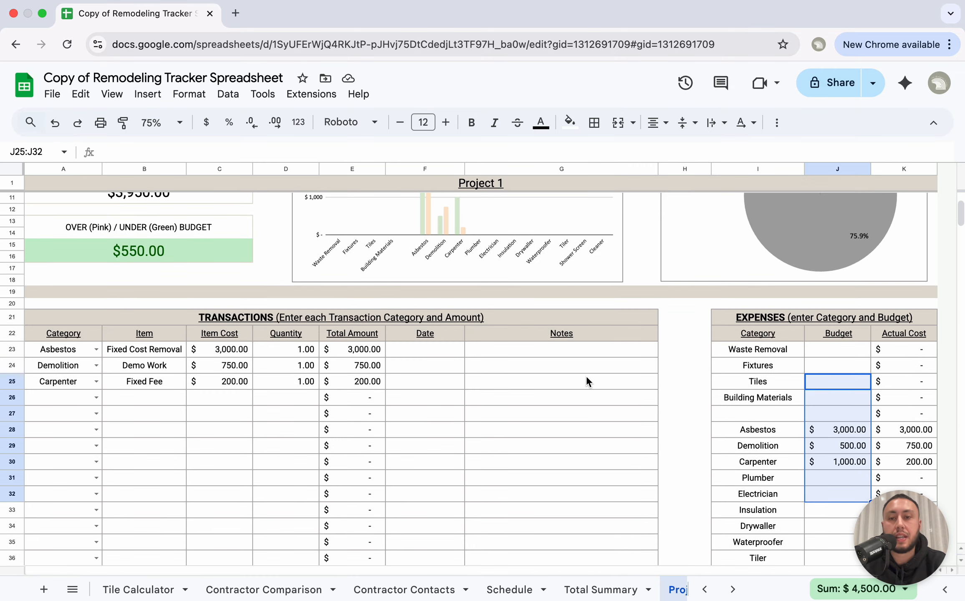
left_click(169, 317)
scroll(153, 382, "down", 3)
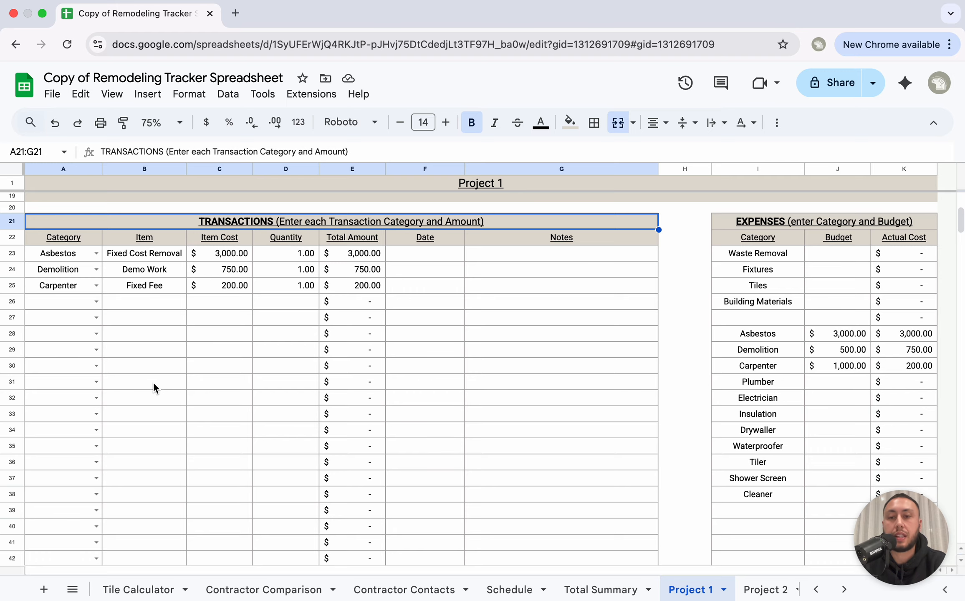
scroll(153, 383, "up", 5)
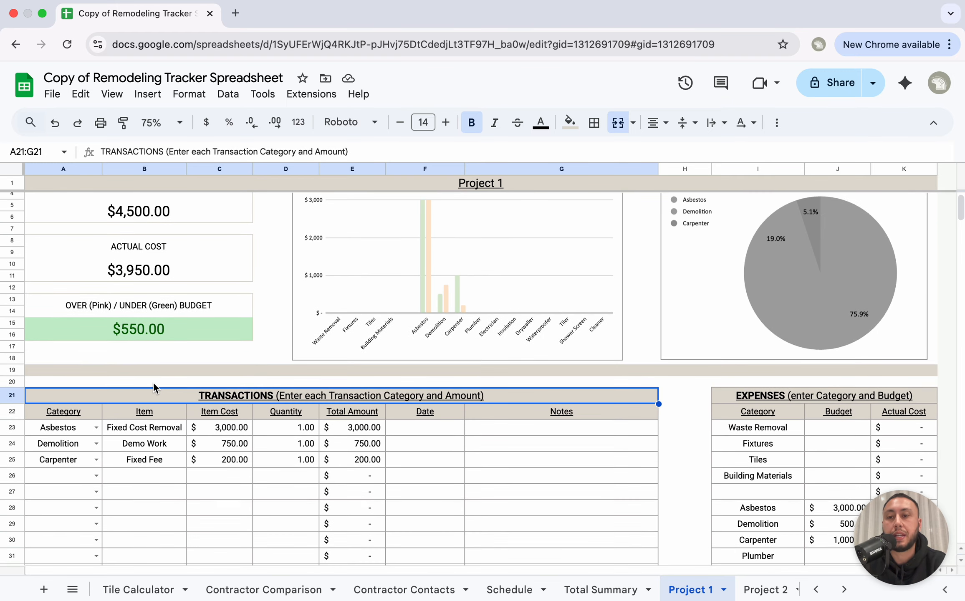
scroll(261, 453, "down", 5)
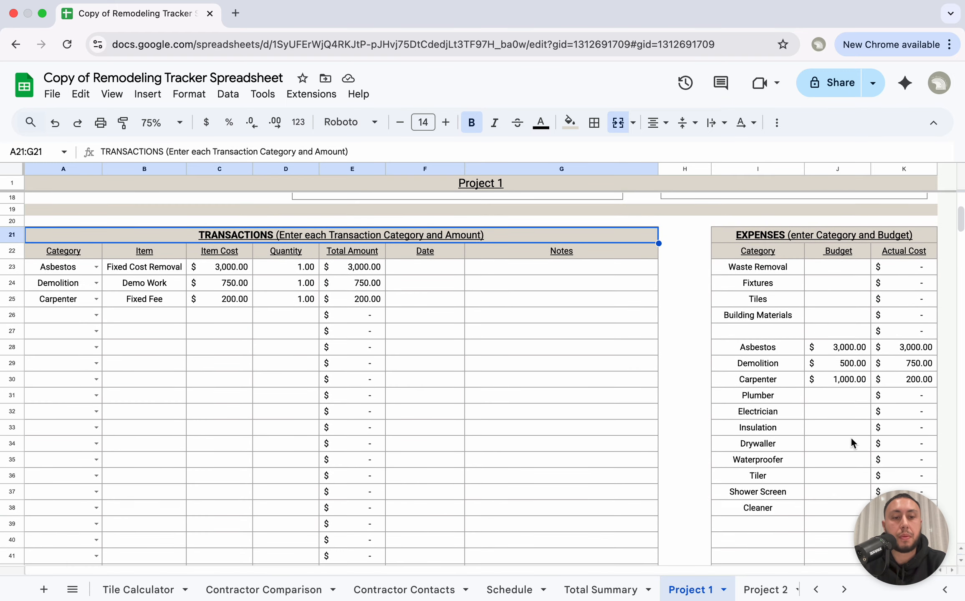
scroll(623, 388, "up", 5)
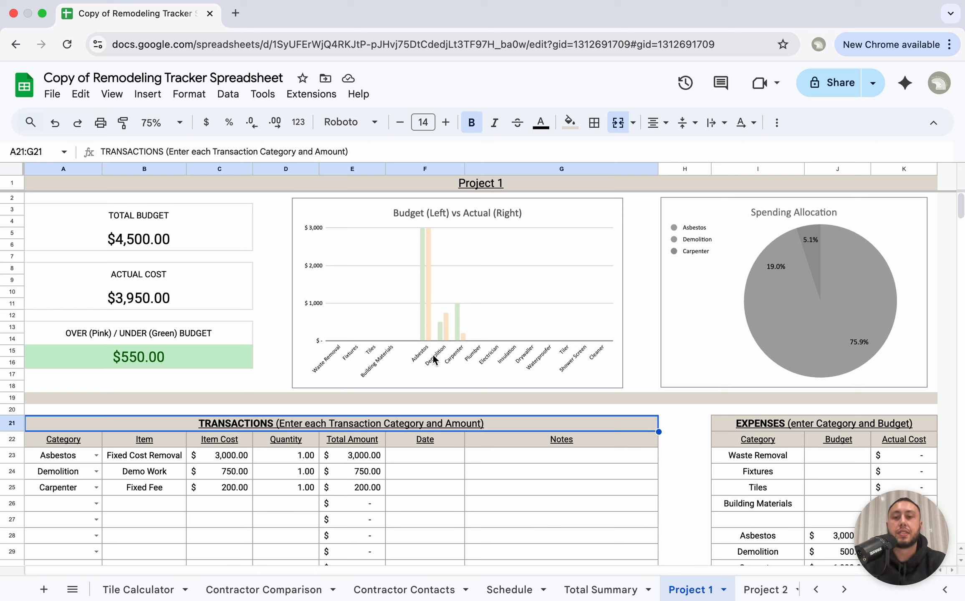
scroll(409, 589, "right", 5)
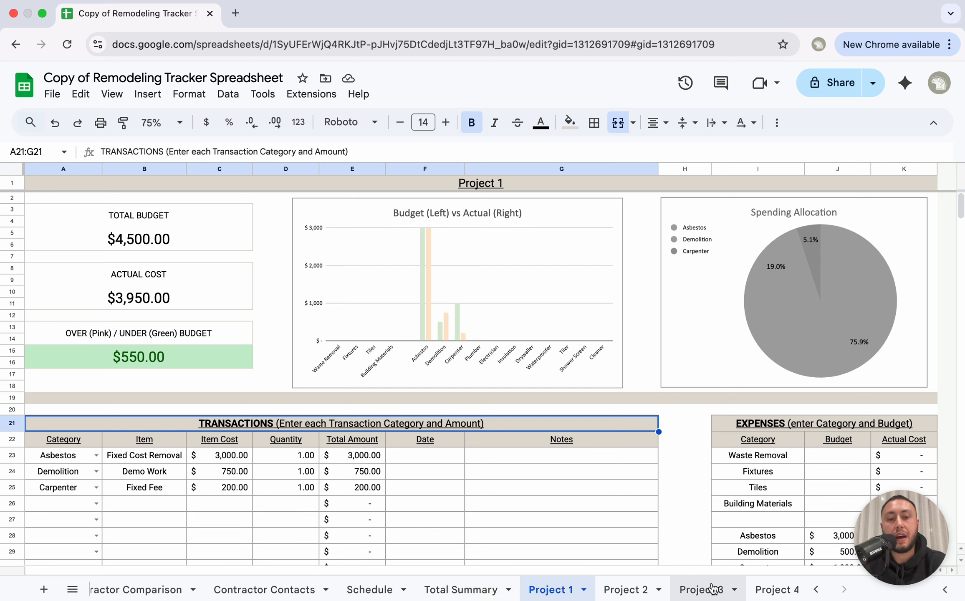
Step: Look over Project 2, empty Project 3, Total Summary and Schedule, ending on Contractor Contacts' Electrician phone cell
left_click(620, 590)
left_click(600, 591)
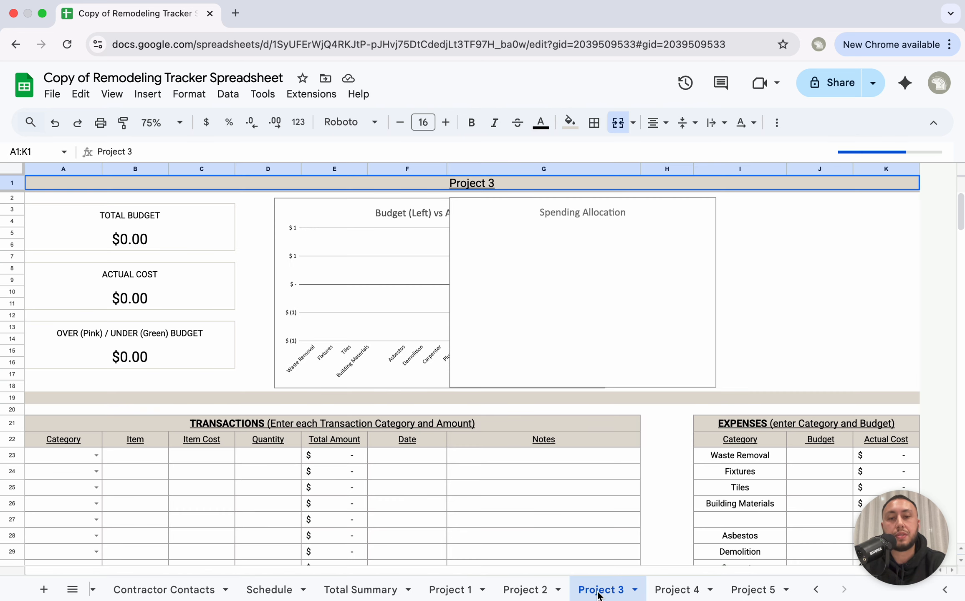
scroll(597, 591, "left", 5)
scroll(584, 591, "right", 4)
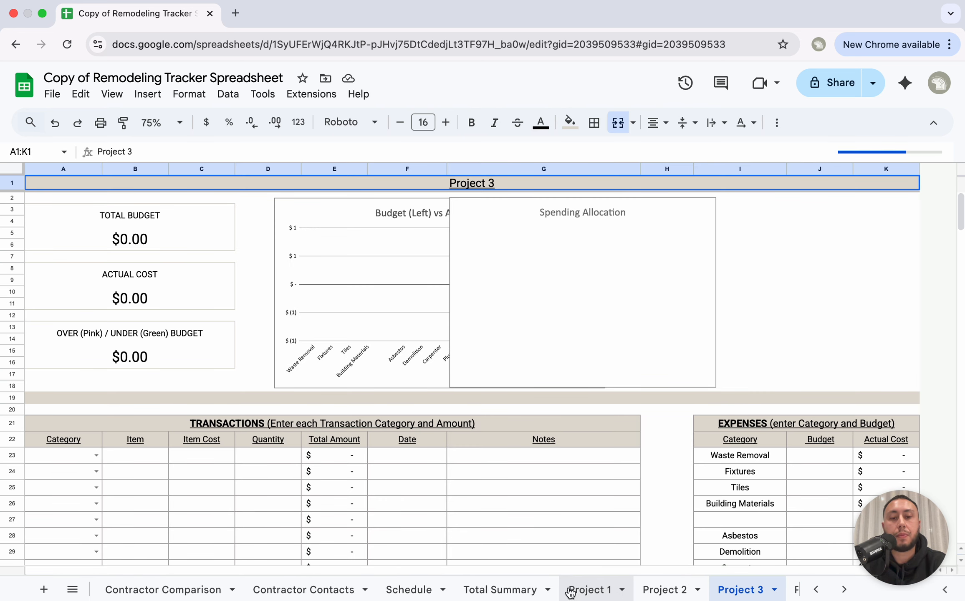
left_click(497, 588)
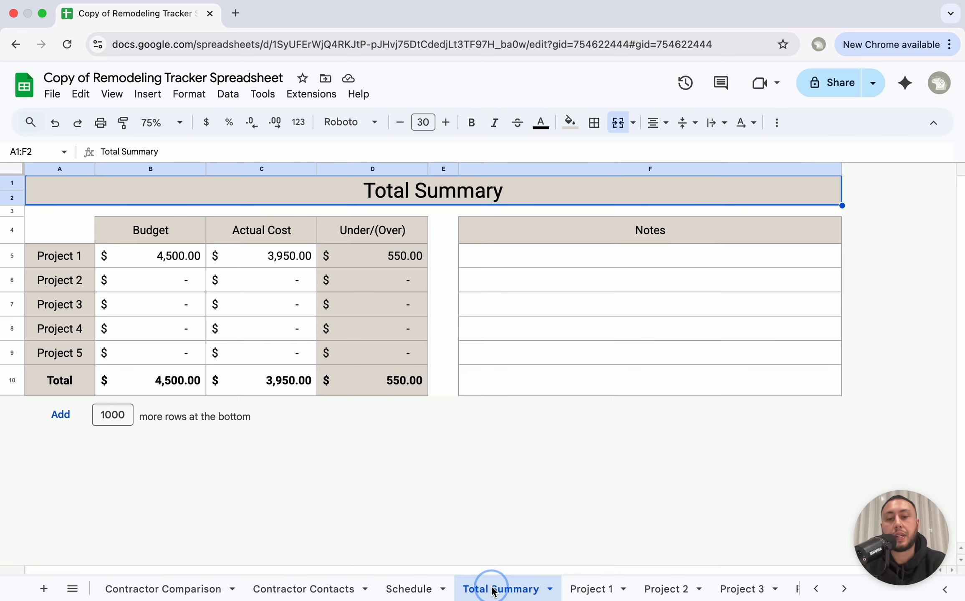
left_click(426, 590)
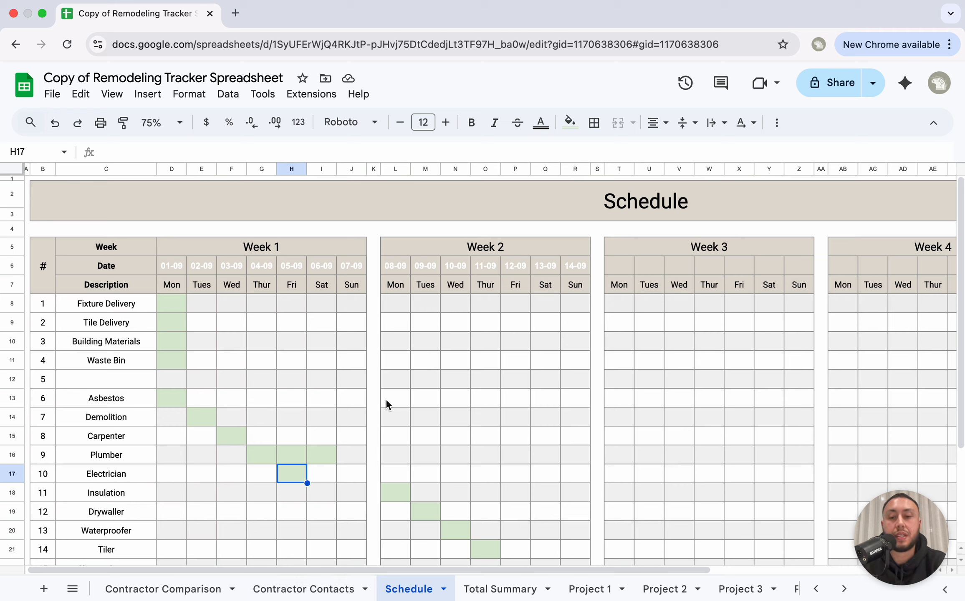
left_click(301, 588)
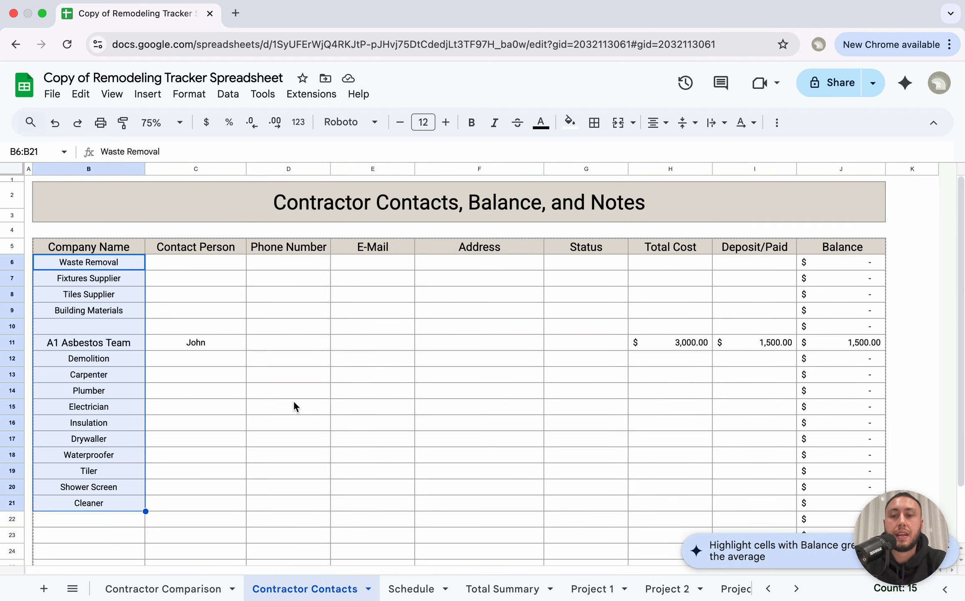
left_click(294, 404)
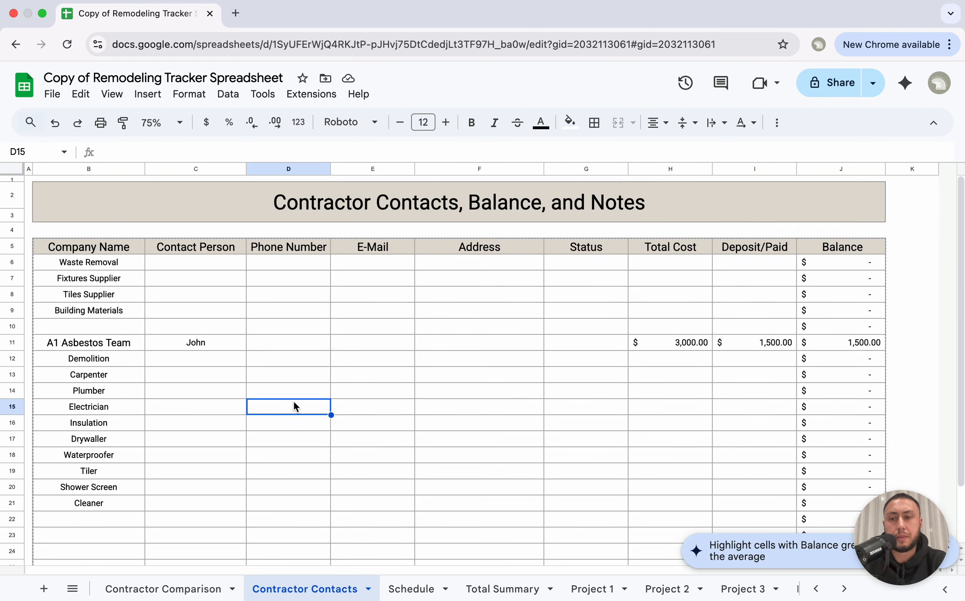